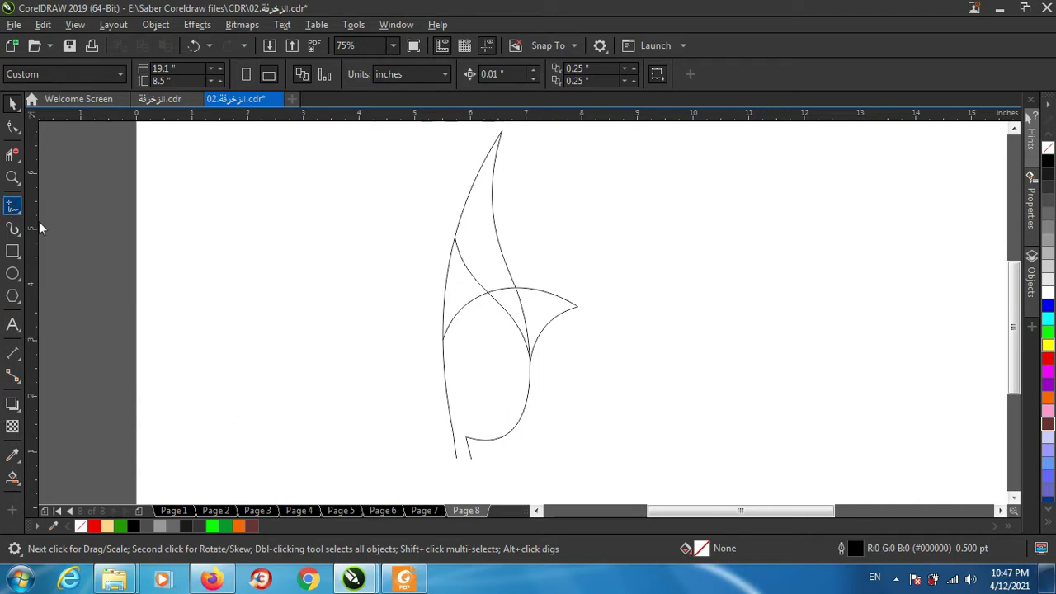
# Zoom the canvas to 150% around the lower end of the leaf's inner curl
pyautogui.scroll(2, 487, 419)
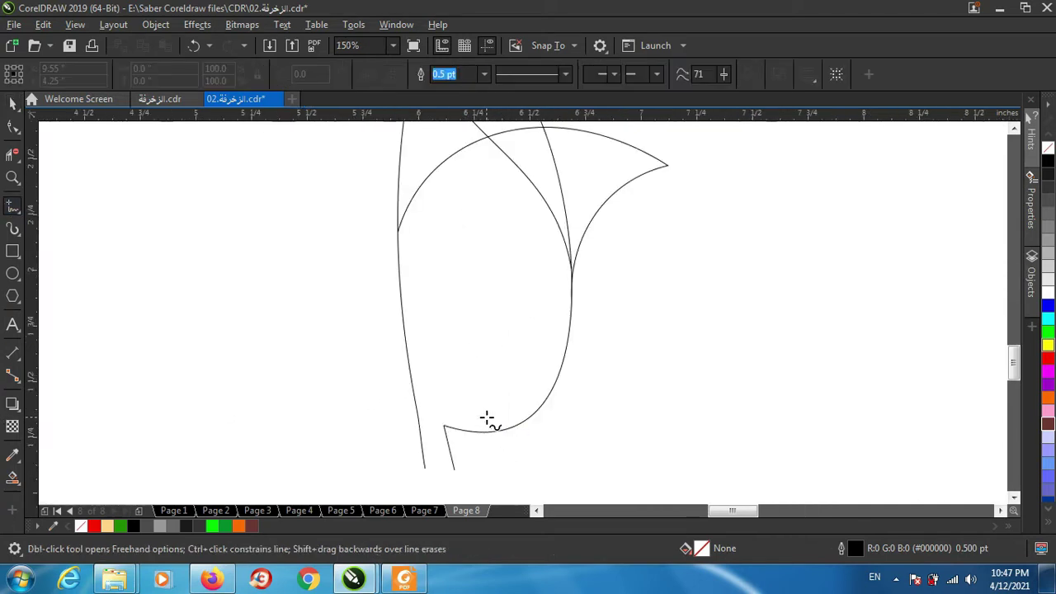
pyautogui.scroll(1, 487, 419)
pyautogui.scroll(-1, 478, 404)
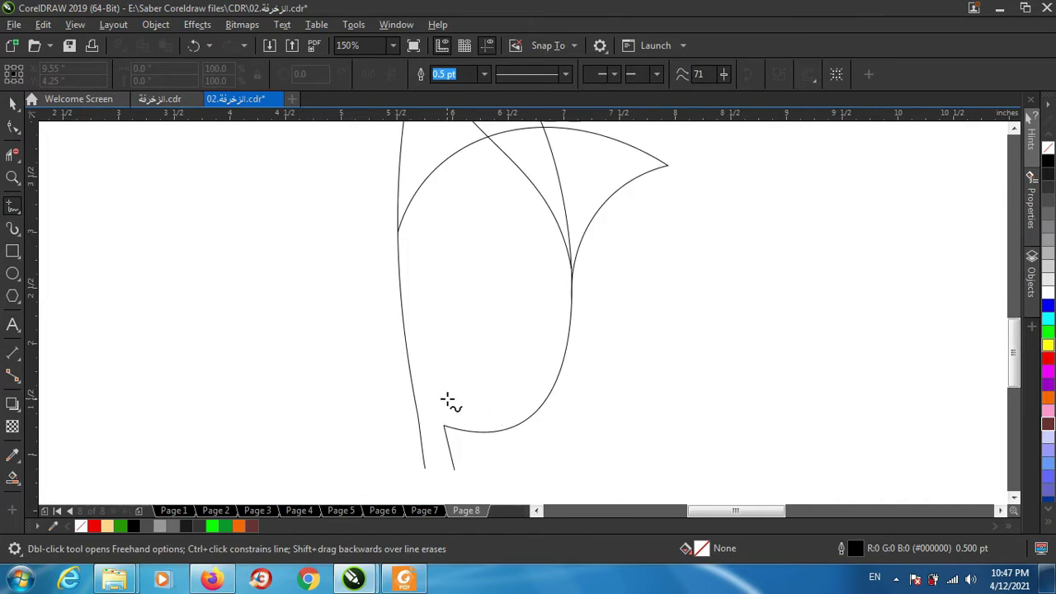
# Draw a two-segment line from the right curve to the leaf's upper-left edge and convert it to curves
pyautogui.click(562, 276)
pyautogui.click(561, 276)
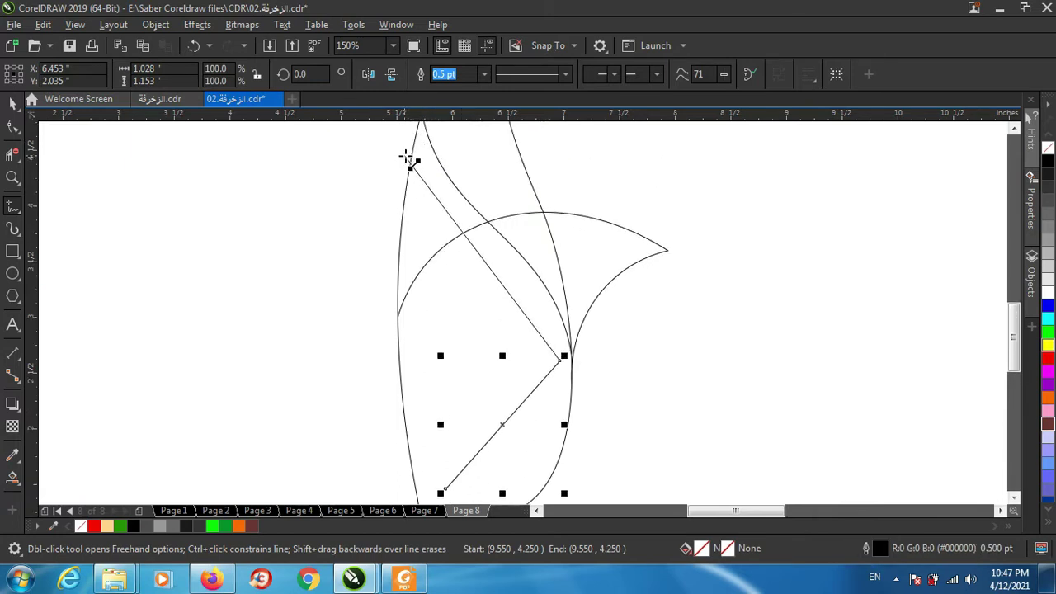
pyautogui.click(411, 148)
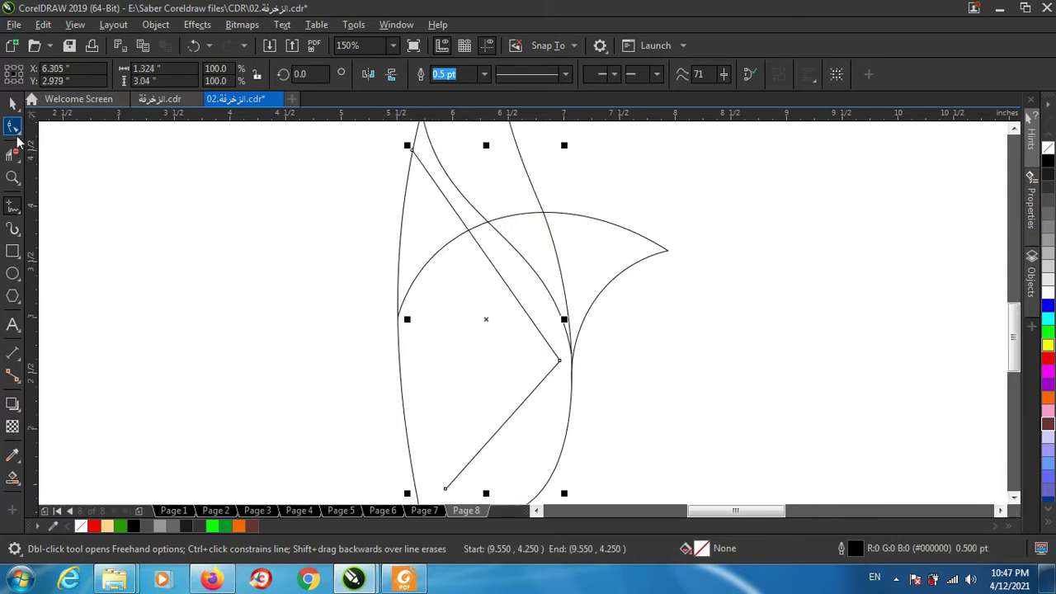
pyautogui.click(12, 126)
pyautogui.scroll(-2, 541, 276)
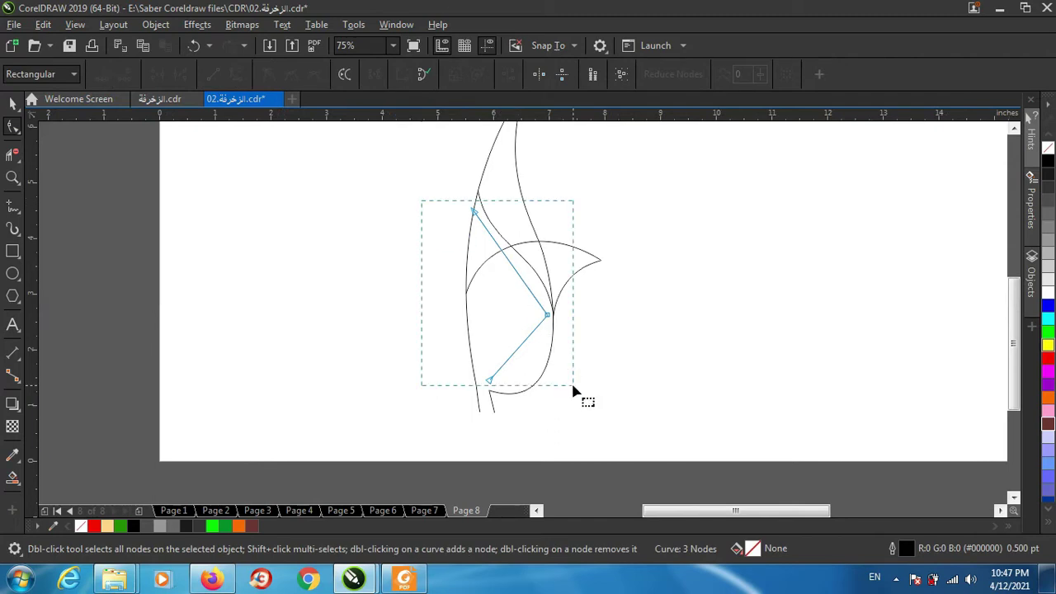
pyautogui.moveTo(573, 388); pyautogui.dragTo(574, 389)
pyautogui.click(238, 74)
# Bend the line's lower segment into a curve hugging the leaf's outer bowl
pyautogui.scroll(2, 539, 295)
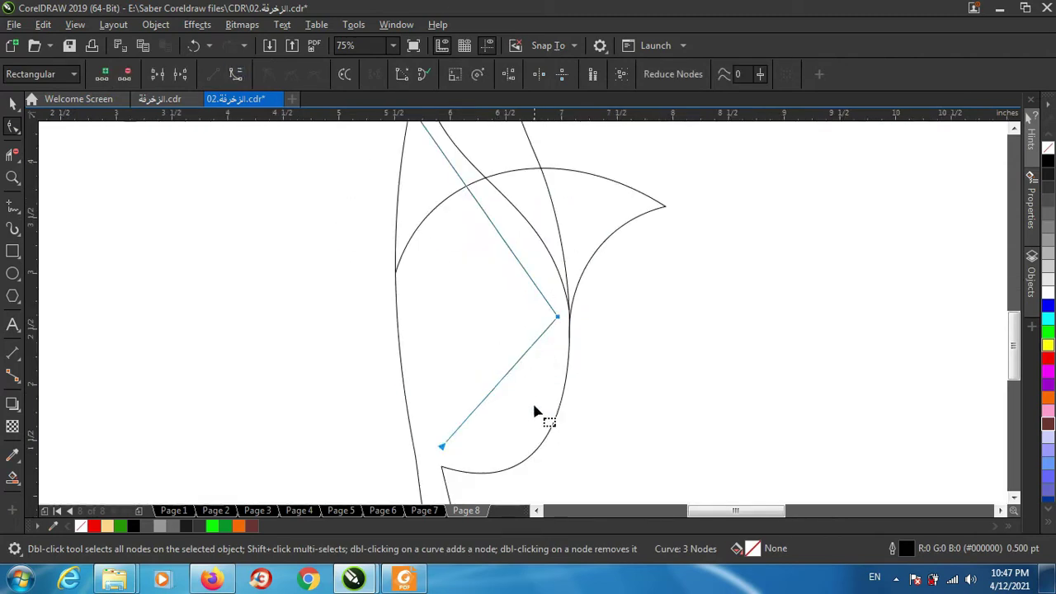
pyautogui.scroll(1, 540, 412)
pyautogui.scroll(1, 533, 432)
pyautogui.click(472, 339)
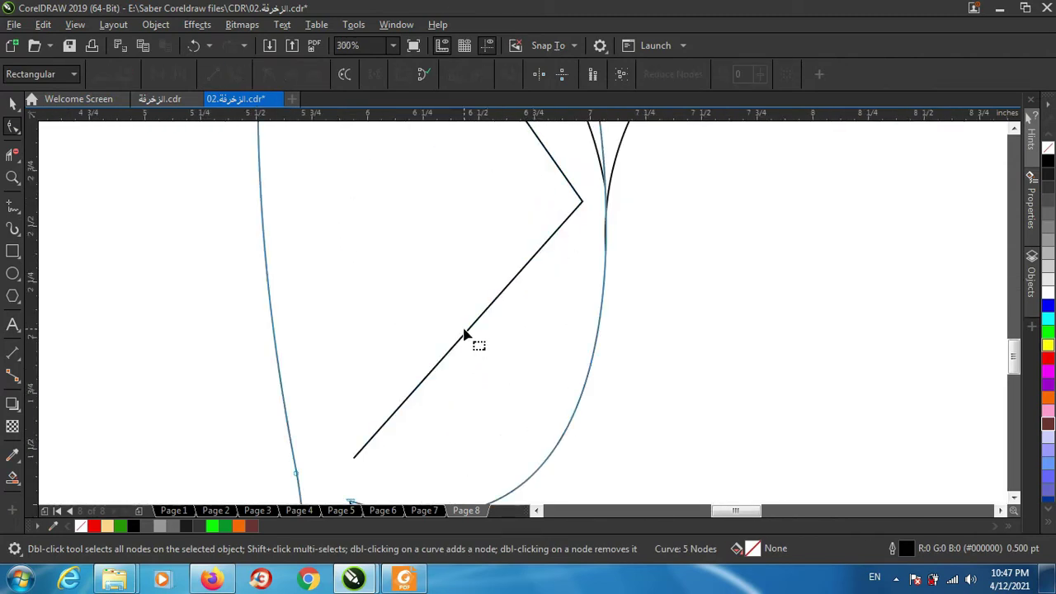
pyautogui.click(467, 334)
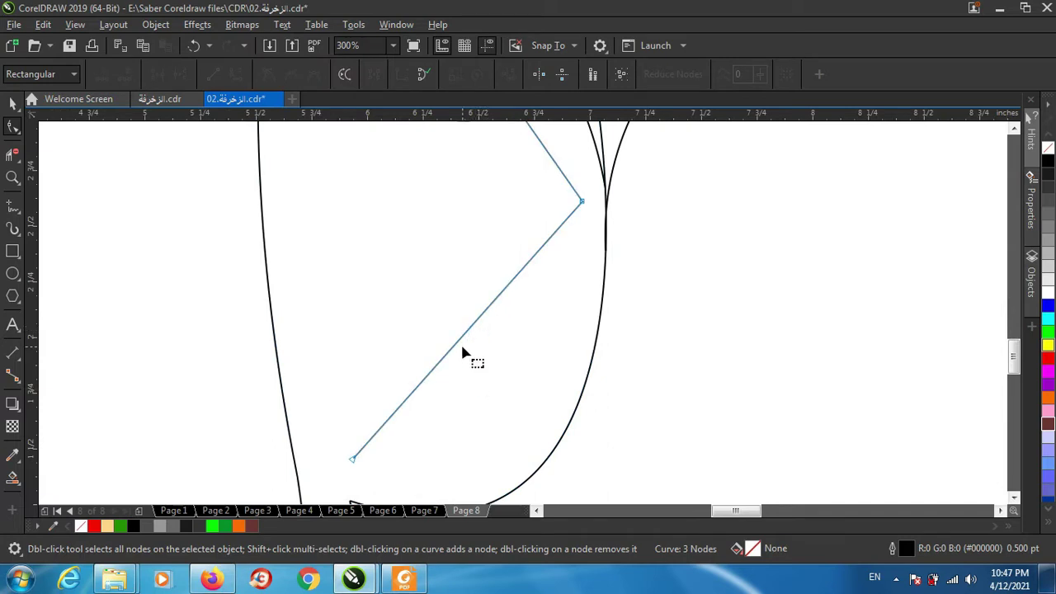
pyautogui.moveTo(461, 343); pyautogui.dragTo(516, 435)
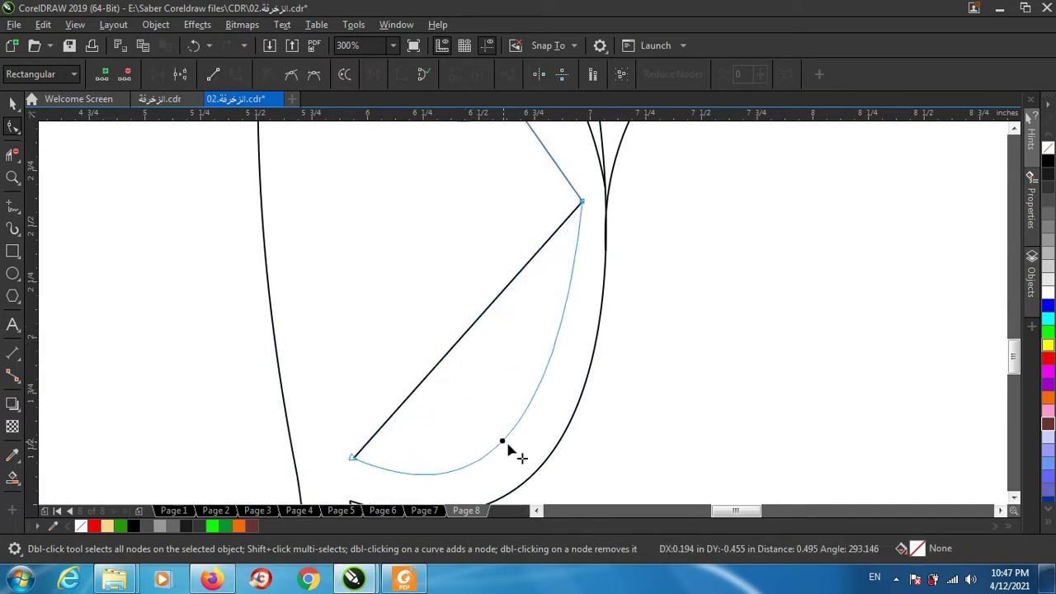
pyautogui.scroll(-1, 495, 454)
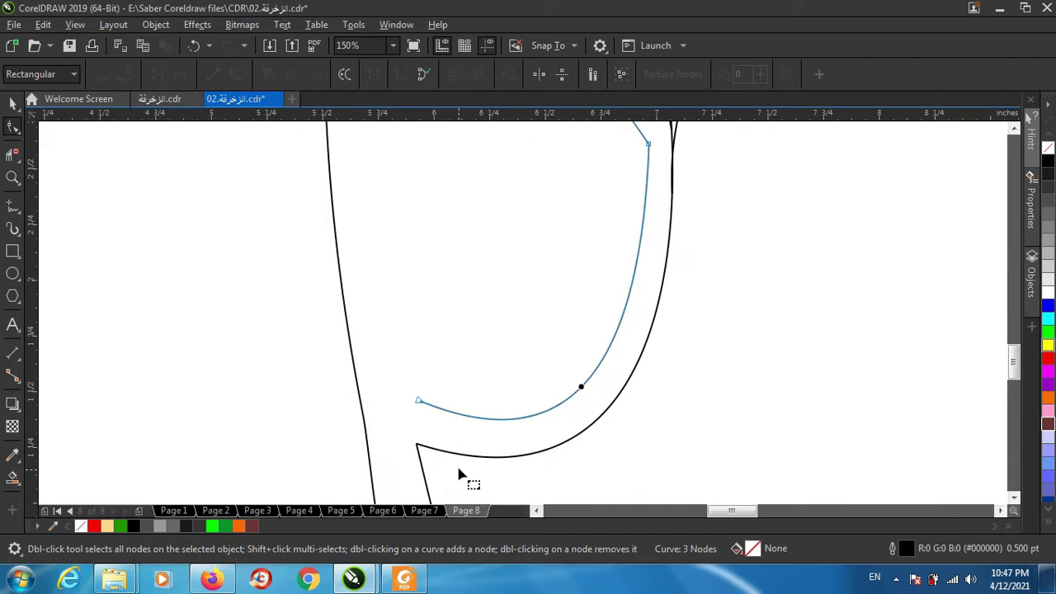
pyautogui.moveTo(419, 404); pyautogui.dragTo(418, 412)
pyautogui.scroll(-1, 418, 416)
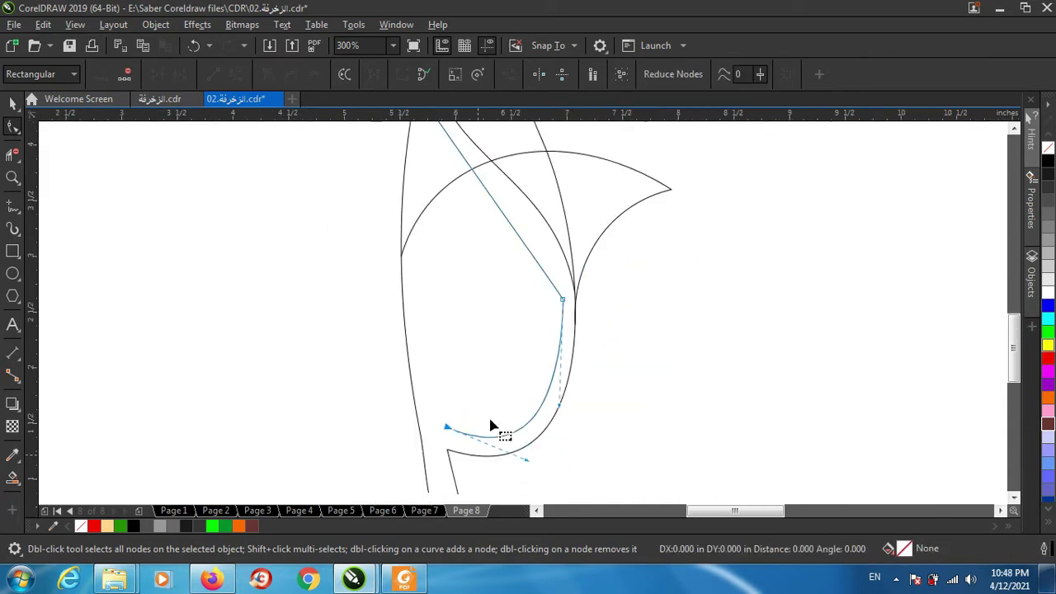
pyautogui.scroll(-1, 514, 306)
pyautogui.scroll(1, 503, 212)
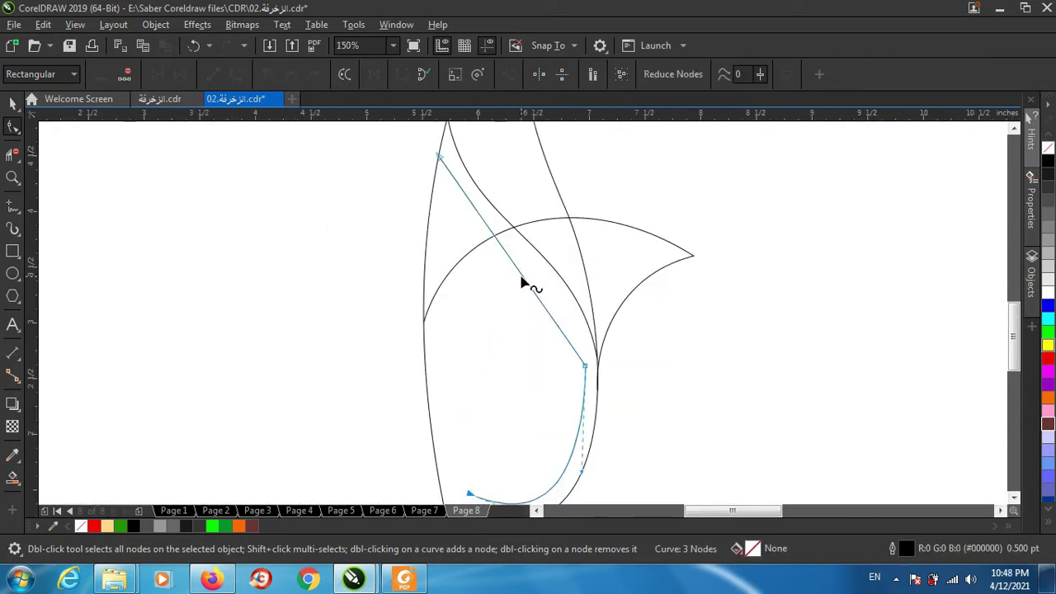
# Bend the line's upper segment into a curve running alongside the leaf's left edge
pyautogui.rightClick(521, 282)
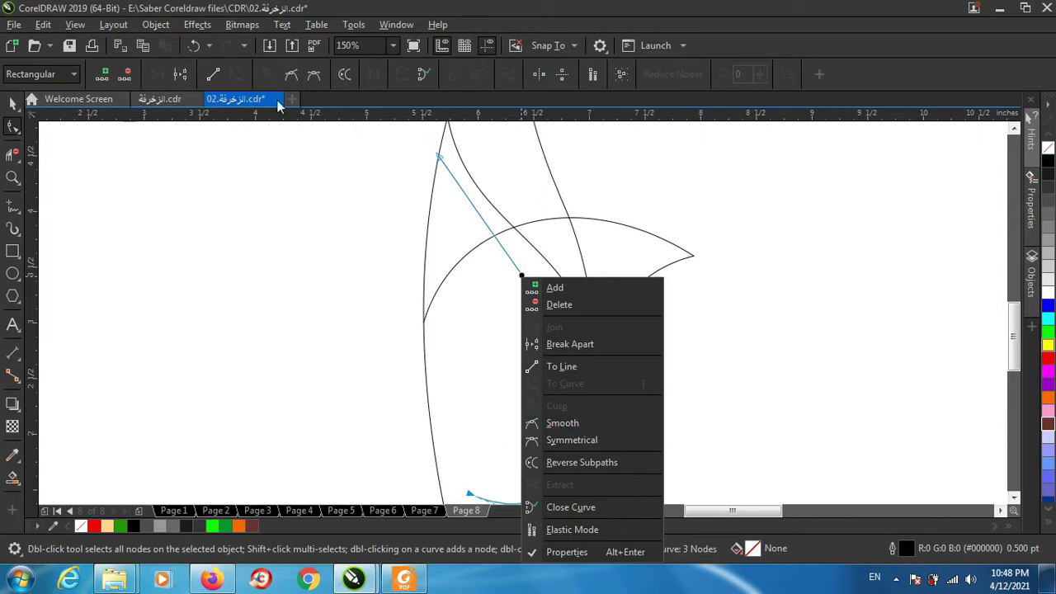
pyautogui.click(370, 234)
pyautogui.click(439, 159)
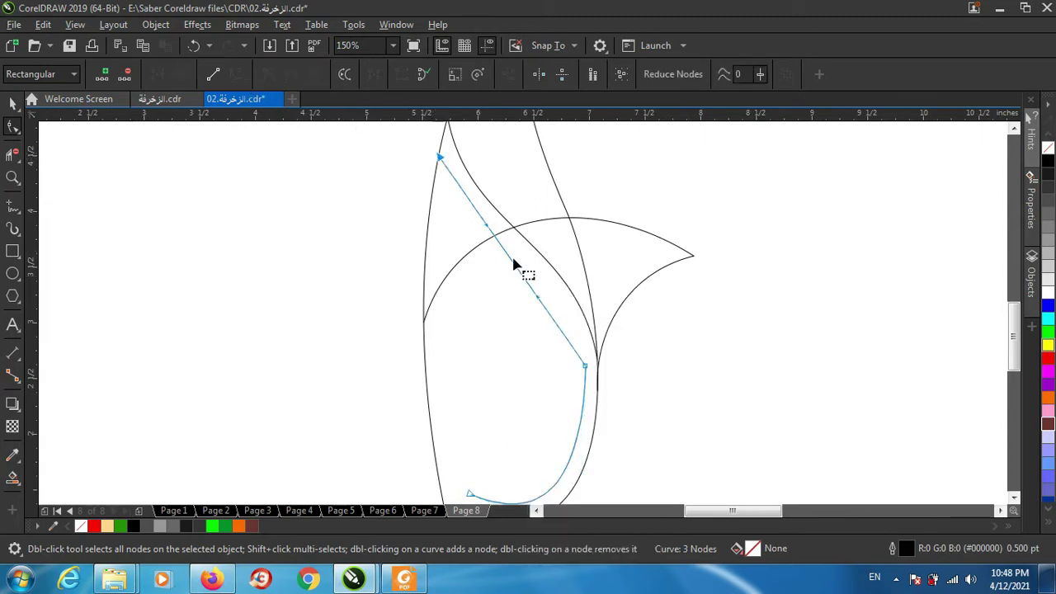
pyautogui.moveTo(541, 297); pyautogui.dragTo(562, 290)
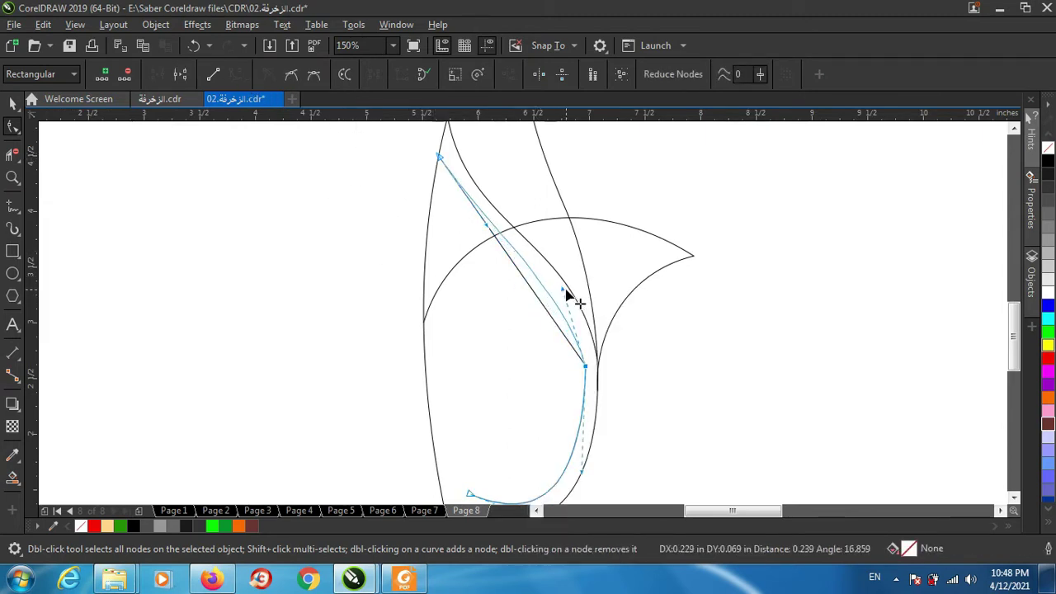
pyautogui.moveTo(489, 228); pyautogui.dragTo(460, 217)
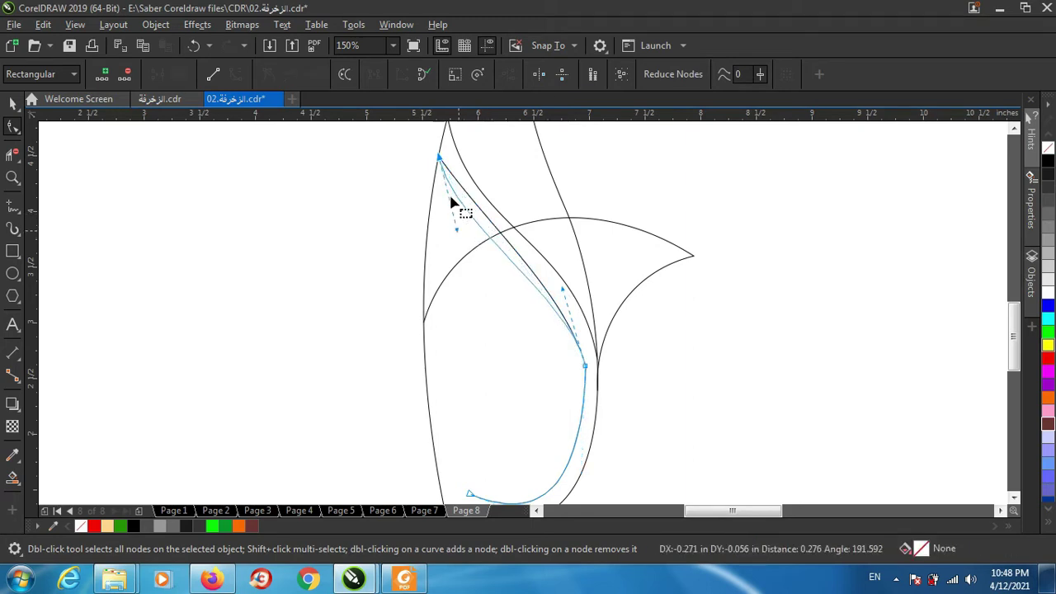
pyautogui.moveTo(442, 146); pyautogui.dragTo(449, 224)
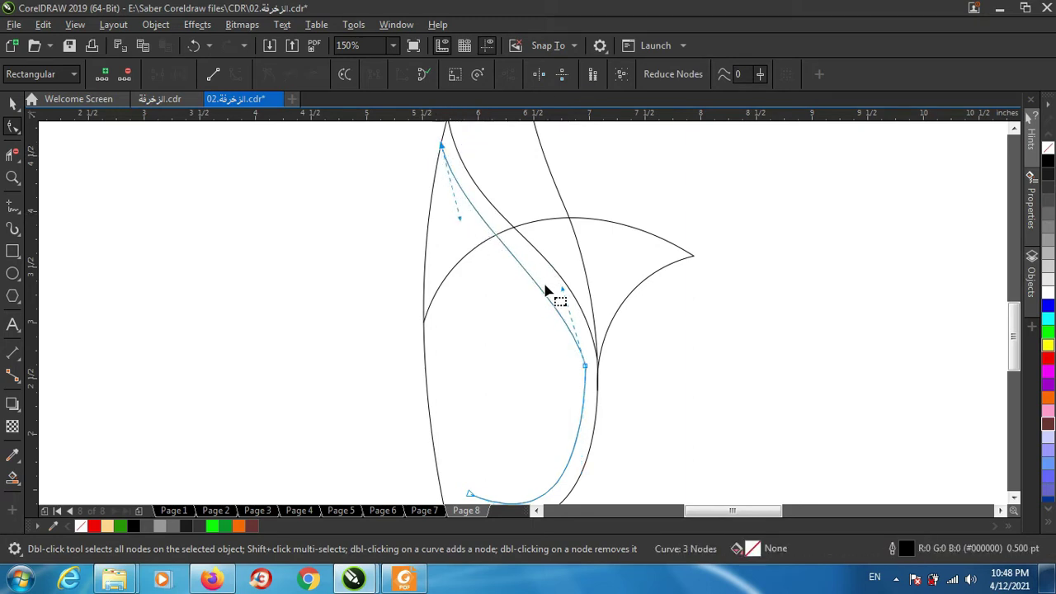
pyautogui.moveTo(565, 295); pyautogui.dragTo(583, 302)
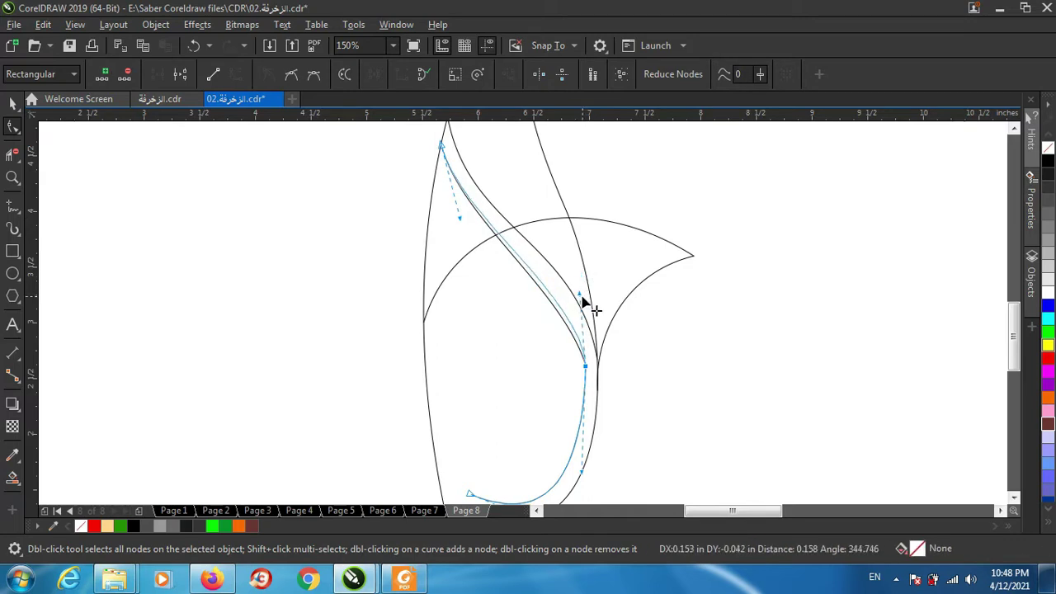
# Add a node and reshape the lower curve and its end node to parallel the bowl
pyautogui.doubleClick(558, 303)
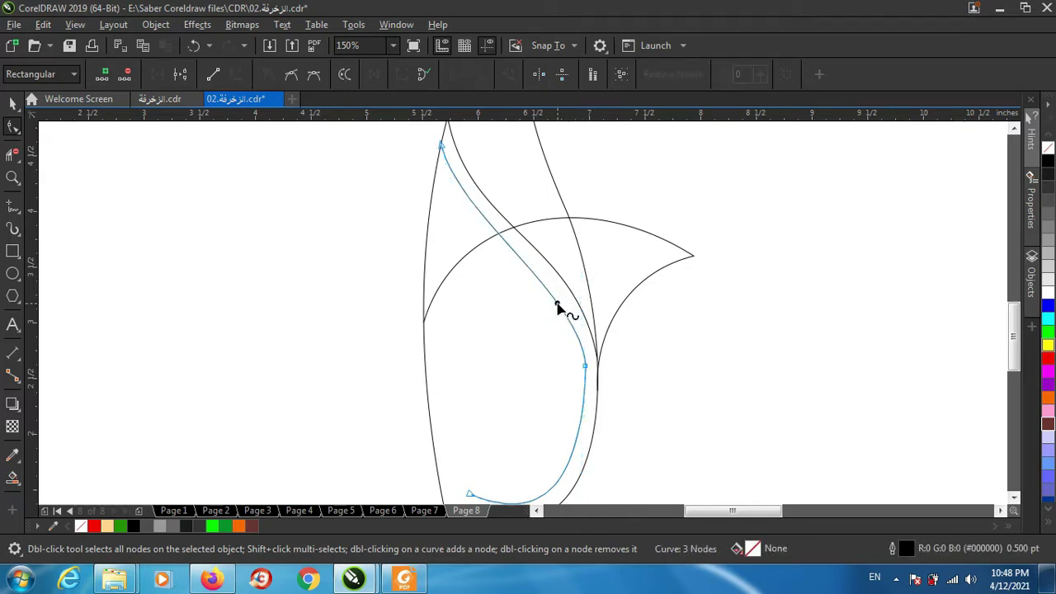
pyautogui.click(588, 385)
pyautogui.moveTo(584, 428); pyautogui.dragTo(584, 419)
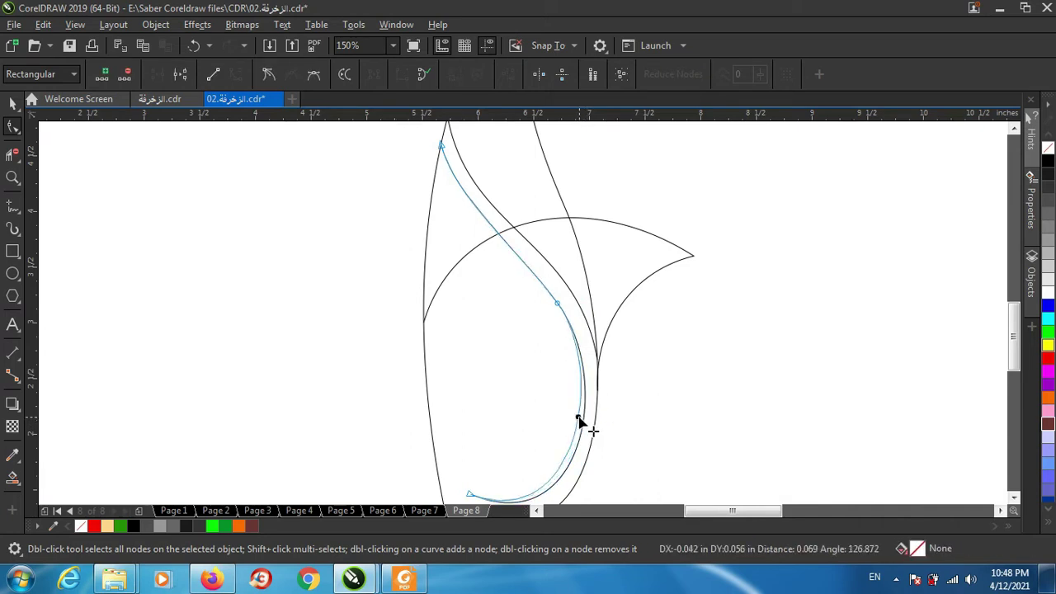
pyautogui.scroll(-2, 546, 403)
pyautogui.scroll(2, 546, 409)
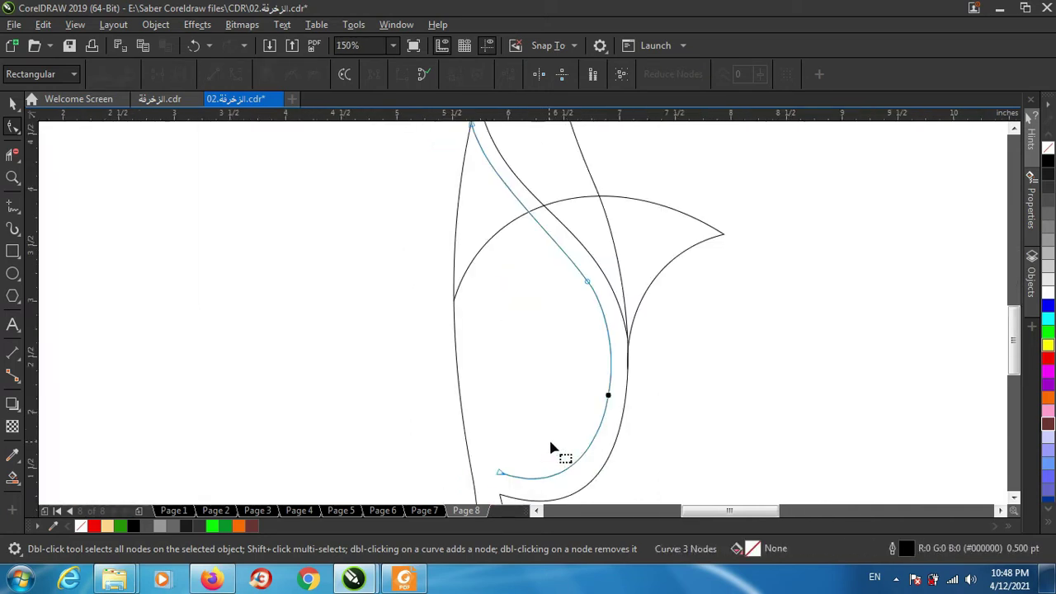
pyautogui.scroll(-2, 575, 477)
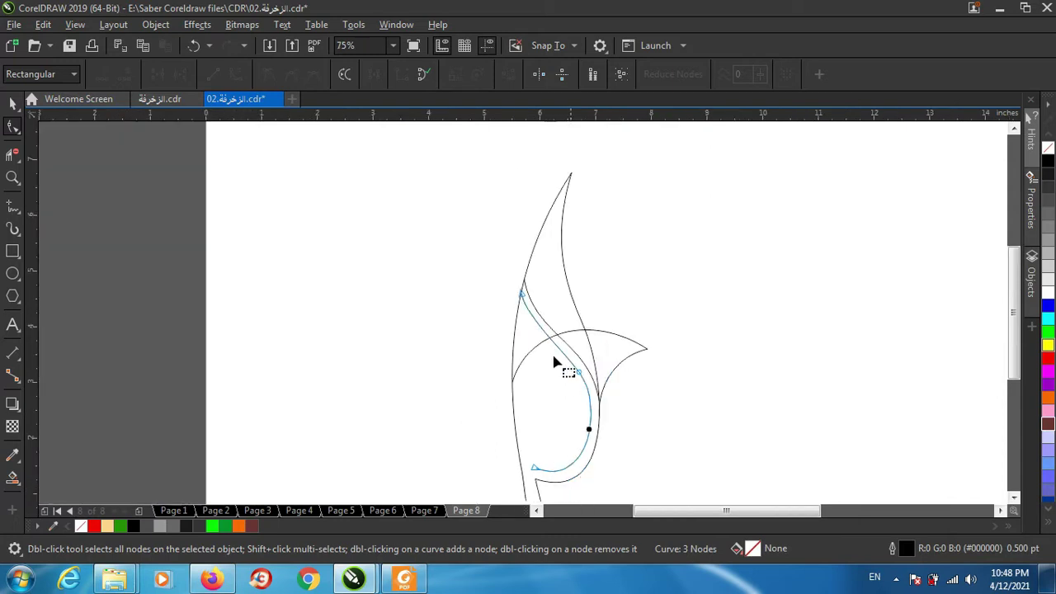
pyautogui.scroll(-2, 497, 228)
pyautogui.scroll(4, 546, 372)
pyautogui.scroll(2, 545, 367)
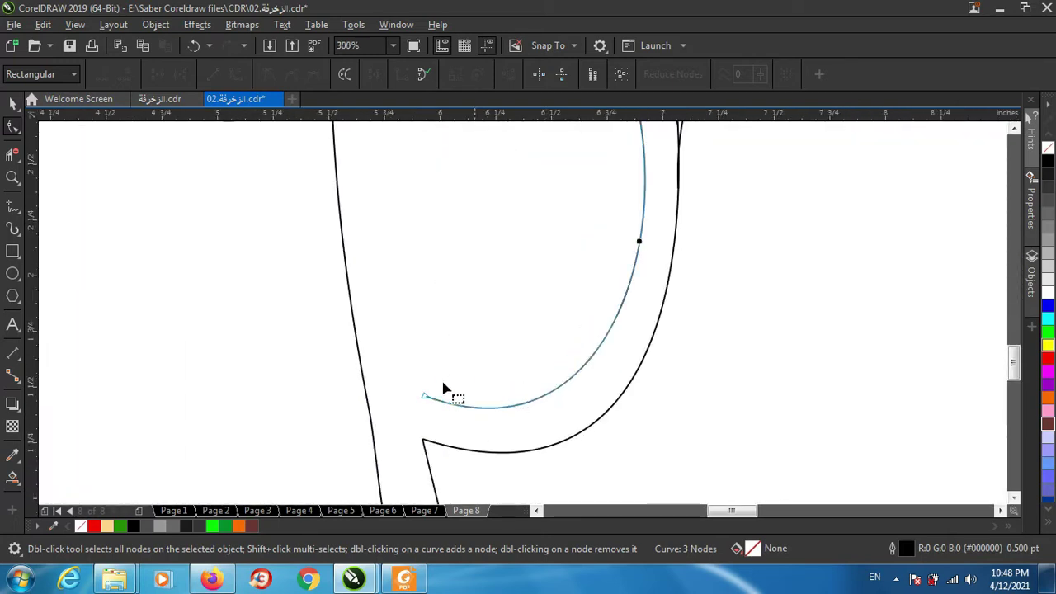
pyautogui.moveTo(425, 380)
pyautogui.mouseDown()
pyautogui.moveTo(415, 427)
pyautogui.moveTo(426, 415)
pyautogui.mouseUp()
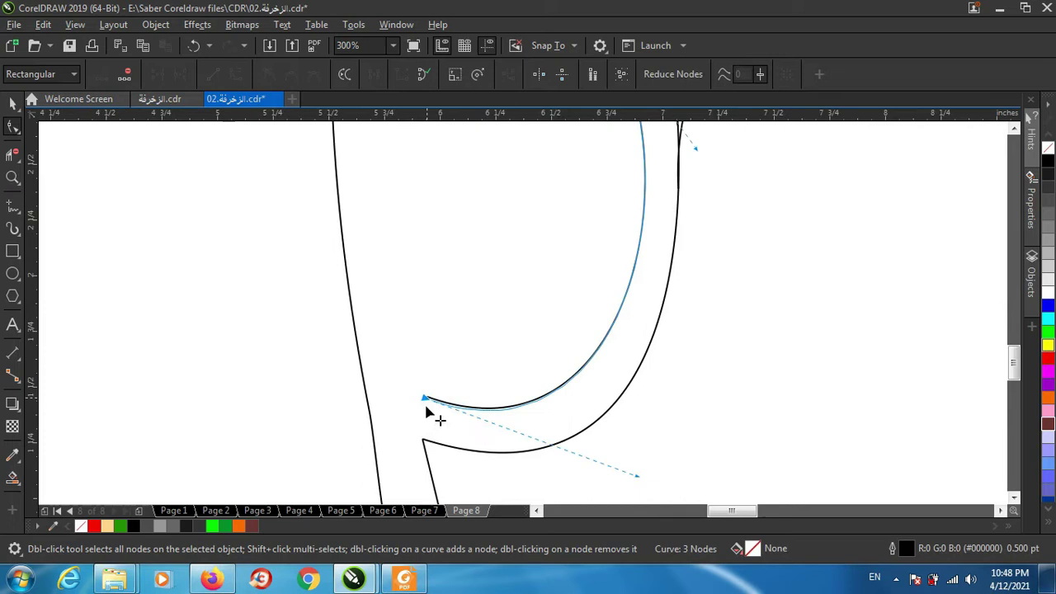
pyautogui.scroll(-2, 528, 377)
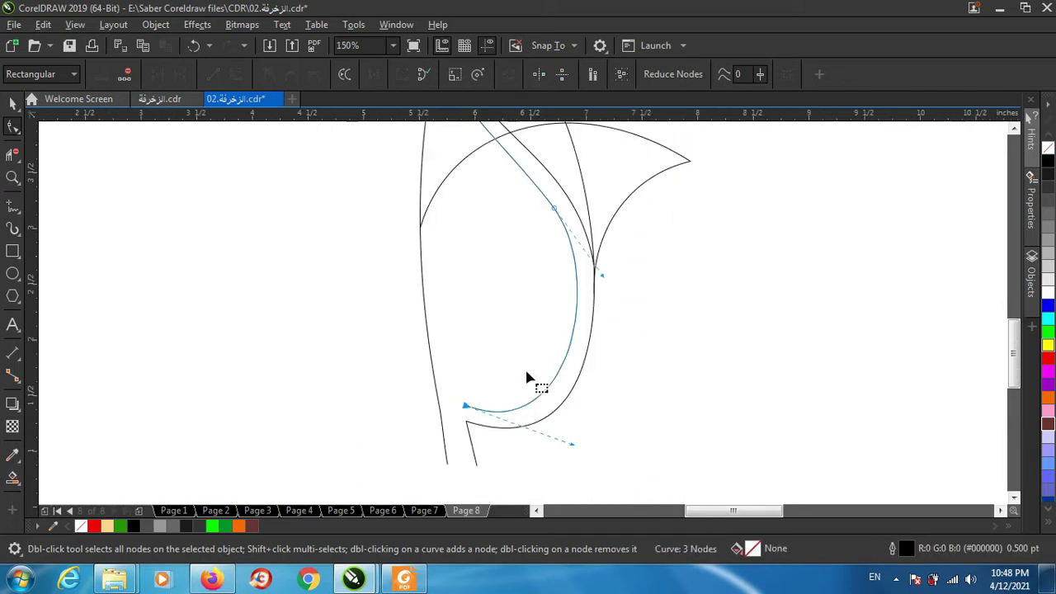
pyautogui.moveTo(602, 281); pyautogui.dragTo(583, 366)
pyautogui.scroll(-2, 586, 369)
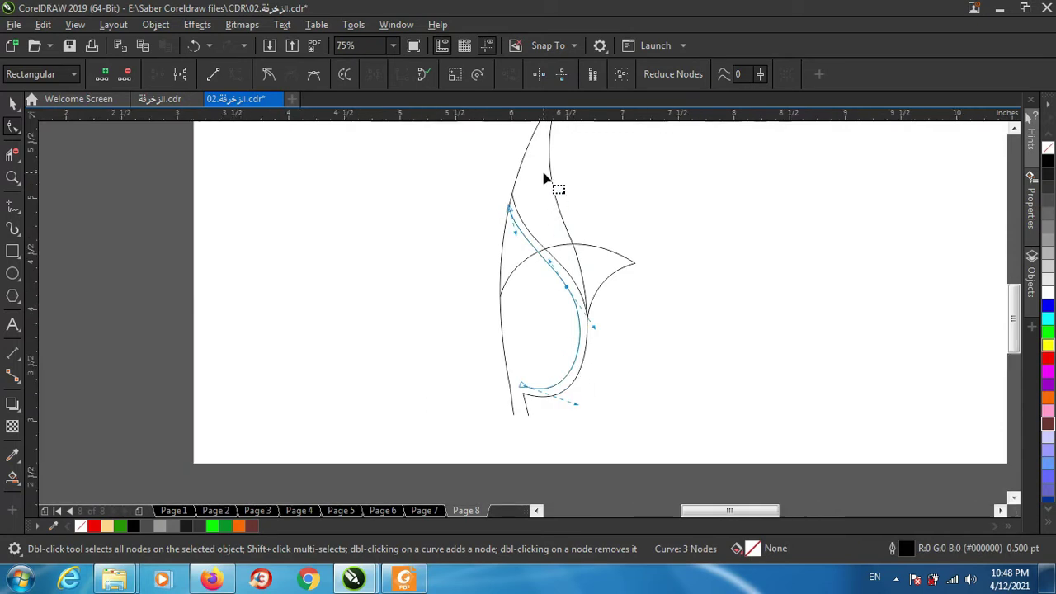
pyautogui.scroll(2, 537, 206)
pyautogui.scroll(-1, 530, 223)
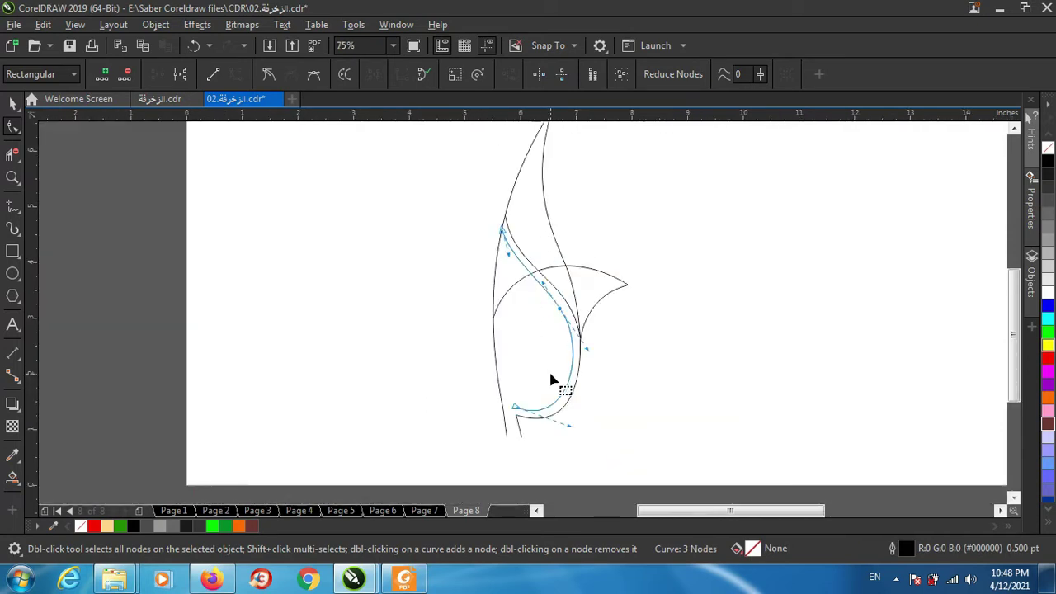
# Draw a small three-sided freehand shape inside the leaf's lower bend
pyautogui.click(12, 103)
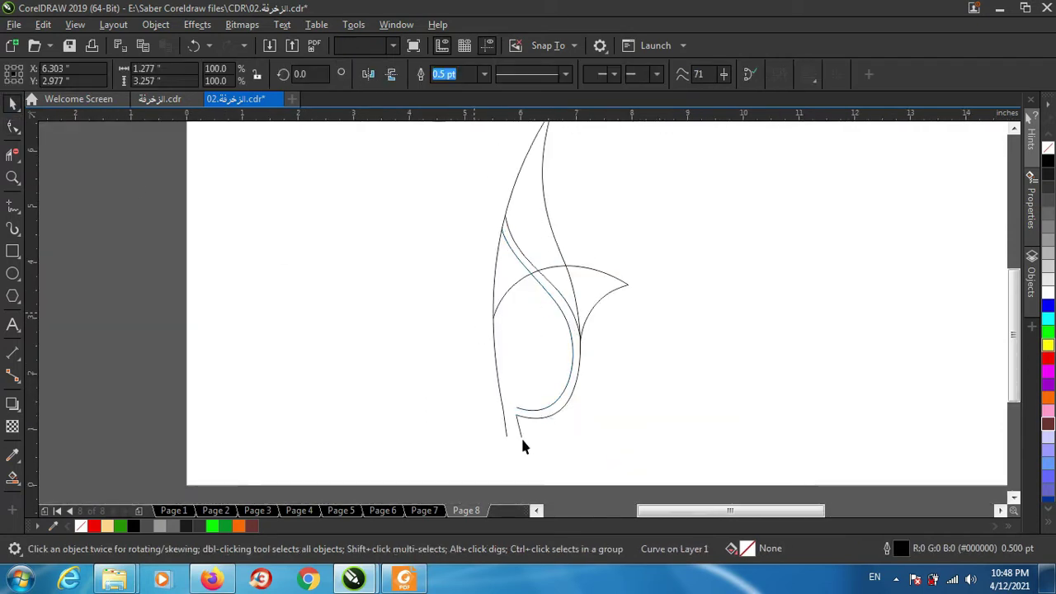
pyautogui.click(555, 419)
pyautogui.scroll(1, 555, 419)
pyautogui.scroll(1, 547, 406)
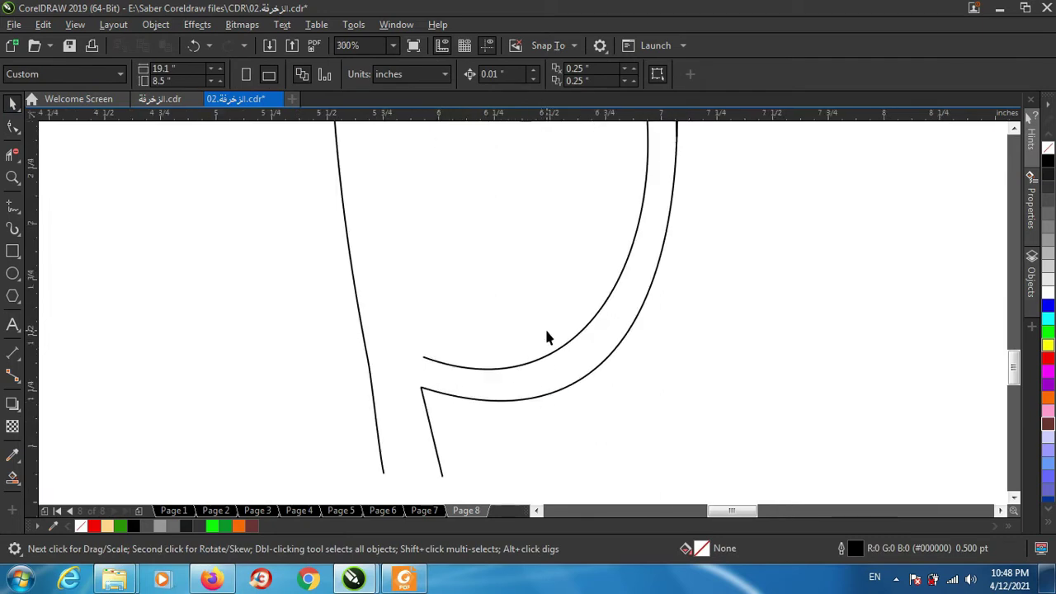
pyautogui.click(434, 360)
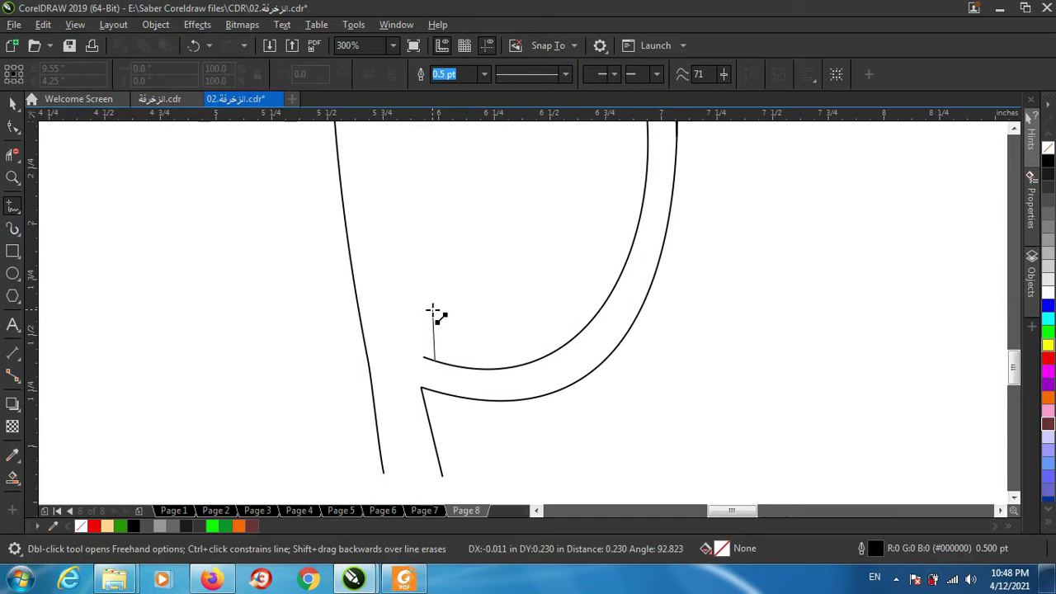
pyautogui.click(432, 305)
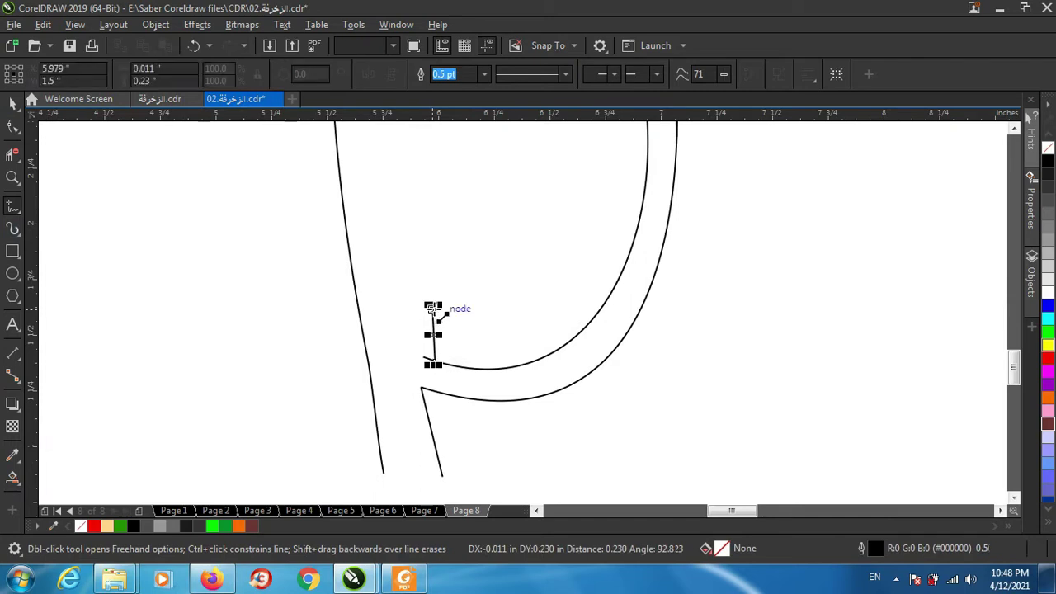
pyautogui.click(608, 297)
# Bend the shape's edges into a rounded teardrop with an S-curved top
pyautogui.press('F10')
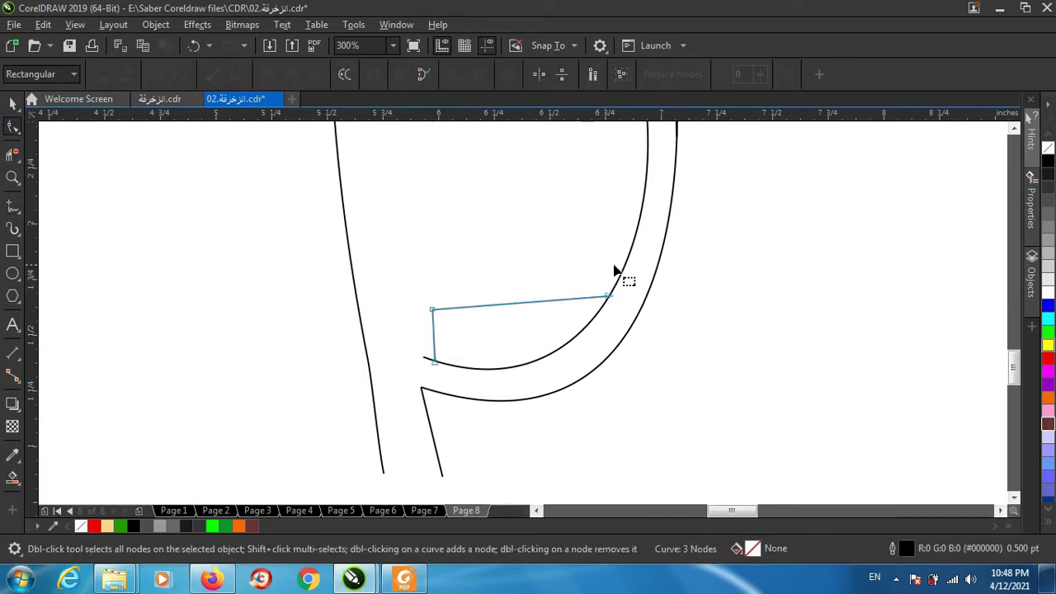
pyautogui.moveTo(627, 272); pyautogui.dragTo(377, 370)
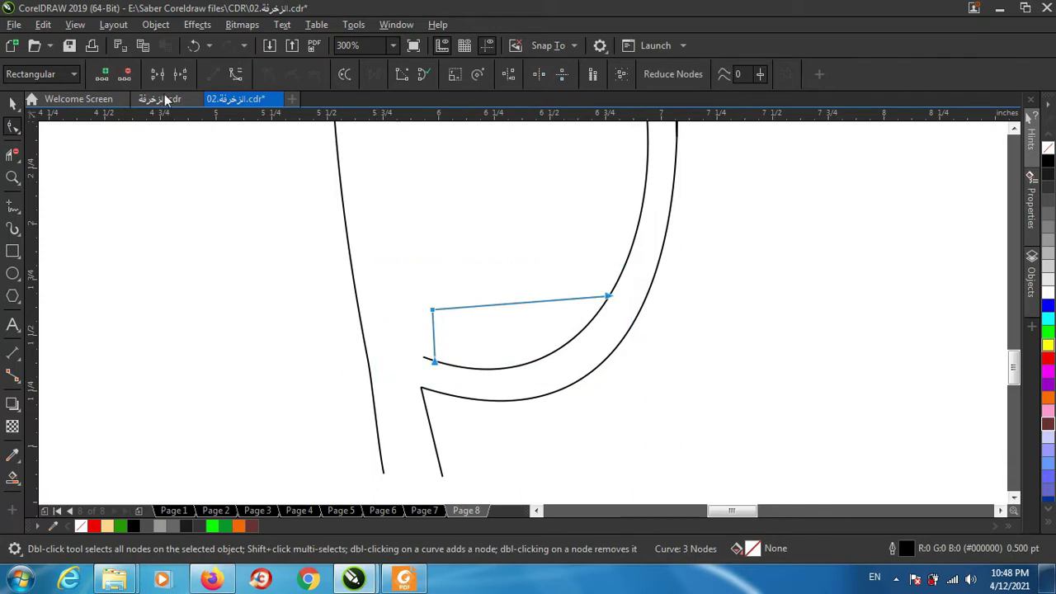
pyautogui.click(605, 296)
pyautogui.click(611, 305)
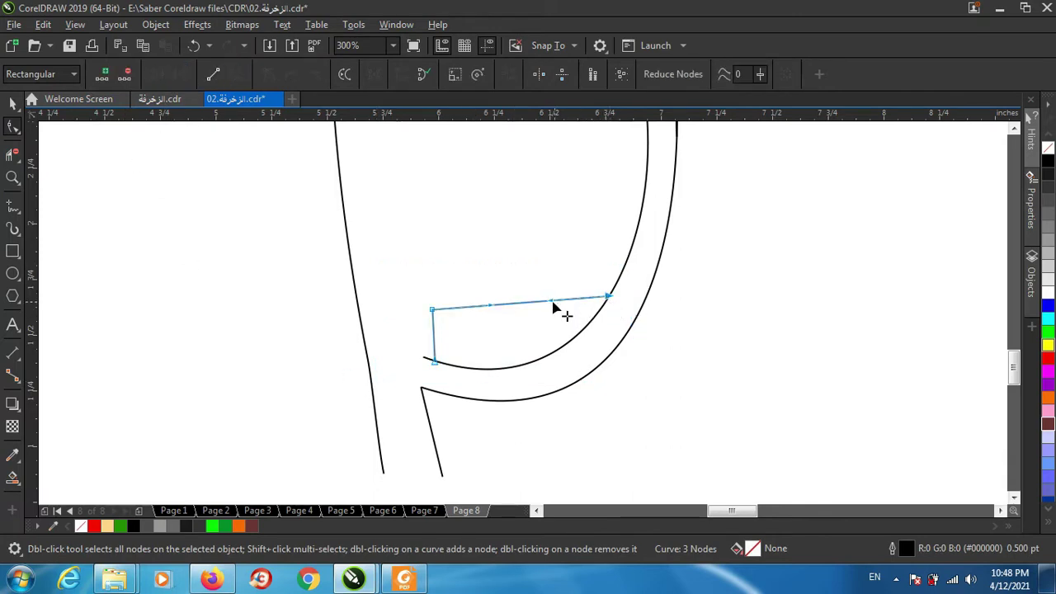
pyautogui.moveTo(554, 305); pyautogui.dragTo(549, 358)
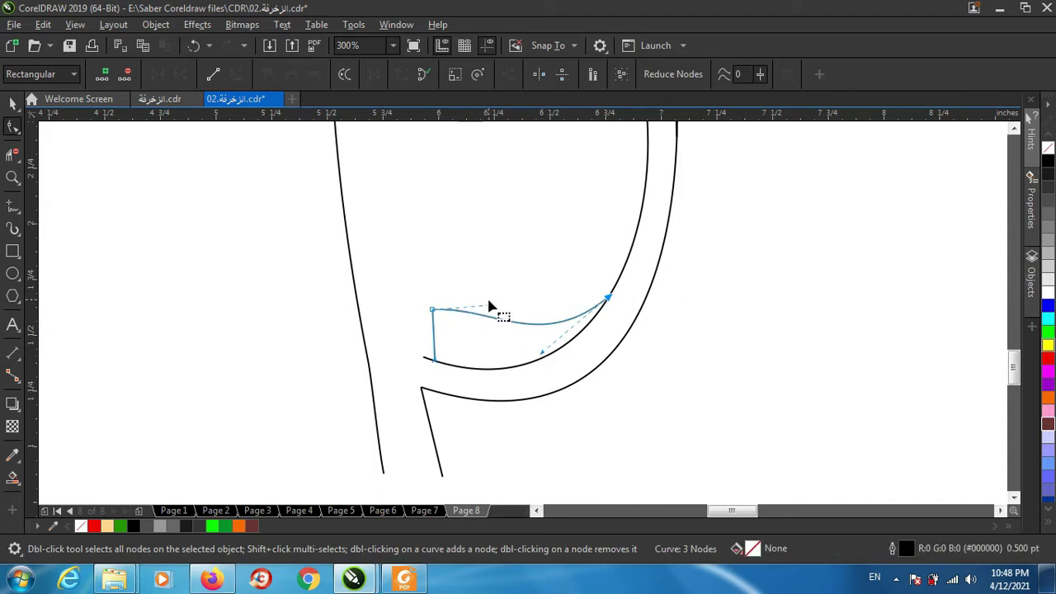
pyautogui.moveTo(489, 307); pyautogui.dragTo(505, 282)
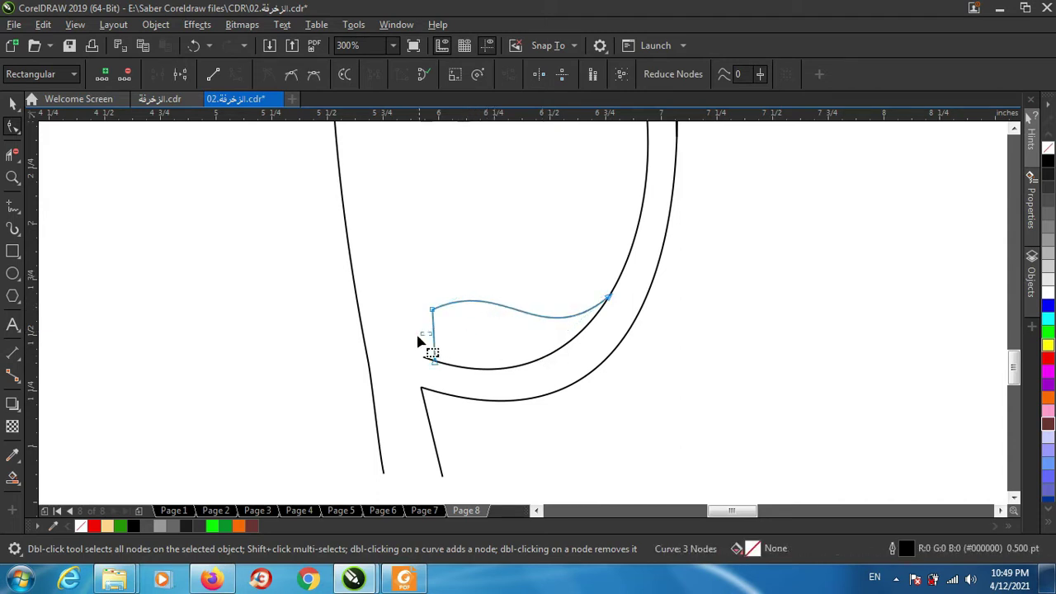
pyautogui.moveTo(432, 337); pyautogui.dragTo(421, 337)
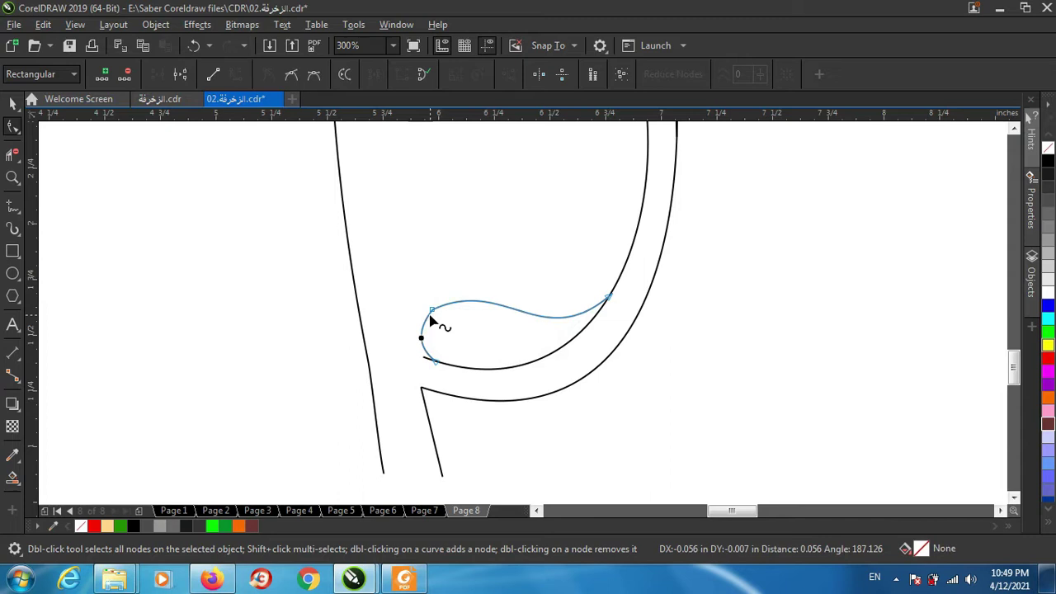
pyautogui.scroll(2, 431, 367)
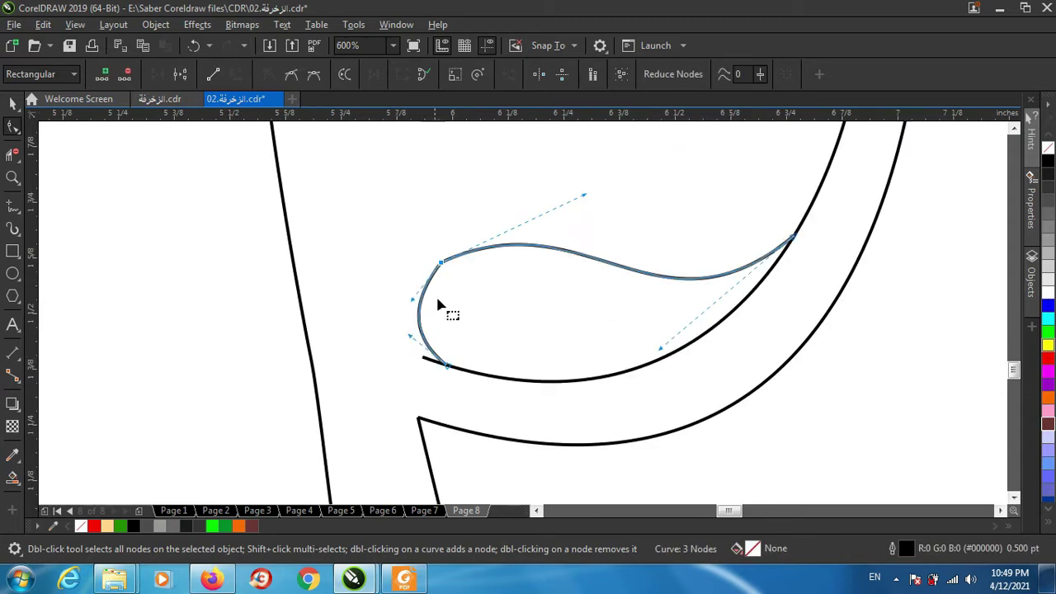
pyautogui.moveTo(584, 198); pyautogui.dragTo(528, 167)
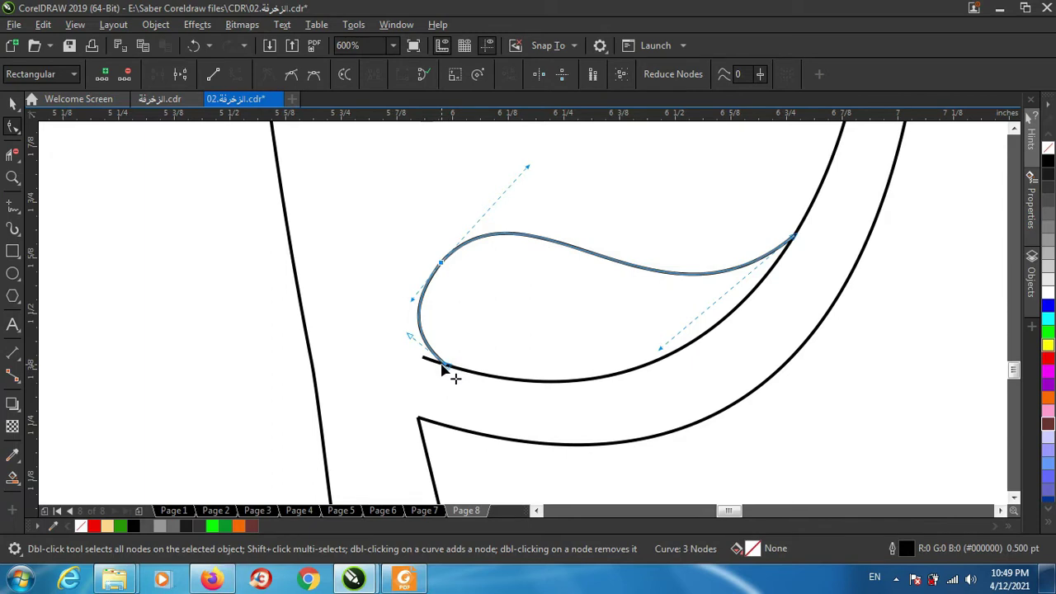
pyautogui.moveTo(445, 371); pyautogui.dragTo(424, 364)
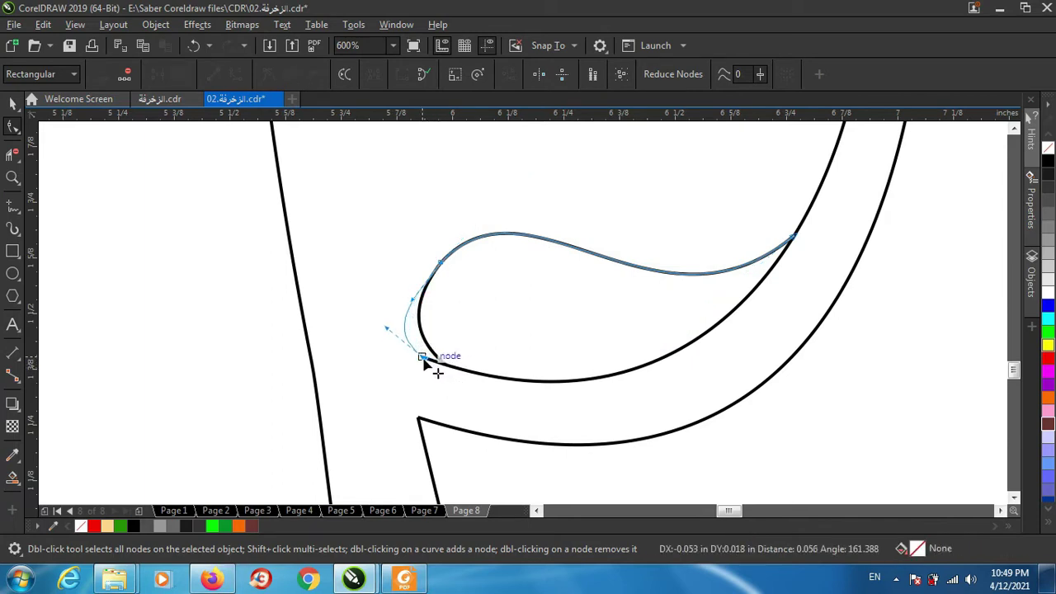
# Adjust the teardrop's upper-left node and add a node to its top curve
pyautogui.click(440, 266)
pyautogui.moveTo(441, 264); pyautogui.dragTo(431, 248)
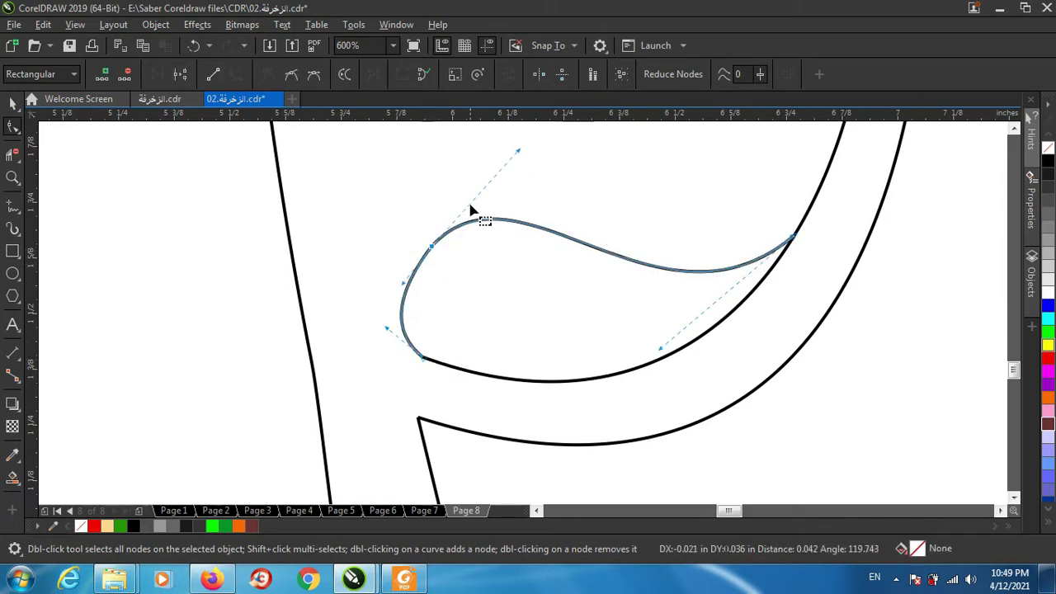
pyautogui.moveTo(521, 153)
pyautogui.mouseDown()
pyautogui.moveTo(574, 192)
pyautogui.moveTo(521, 146)
pyautogui.mouseUp()
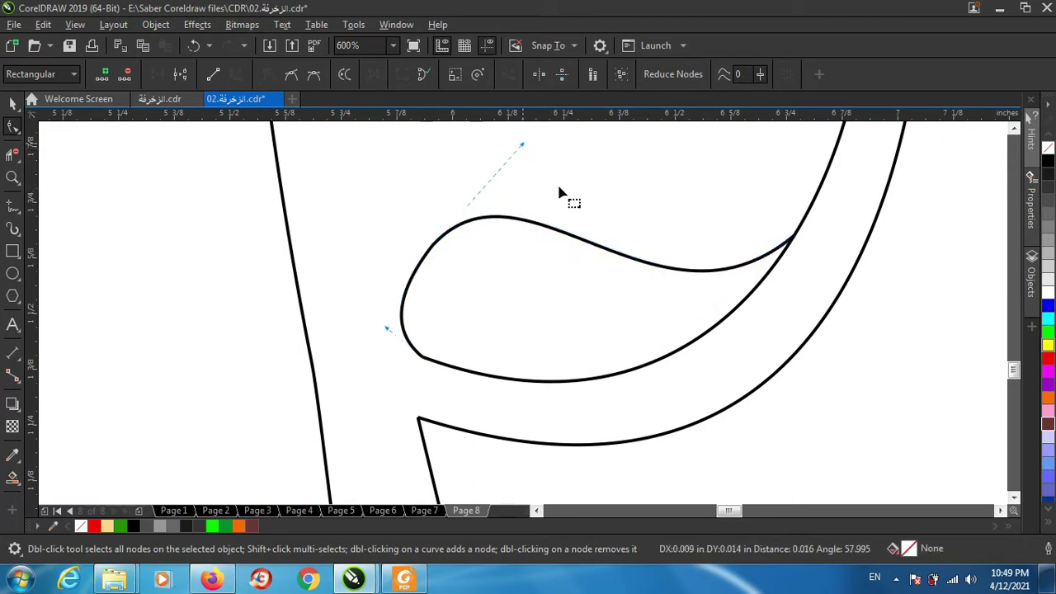
pyautogui.doubleClick(647, 265)
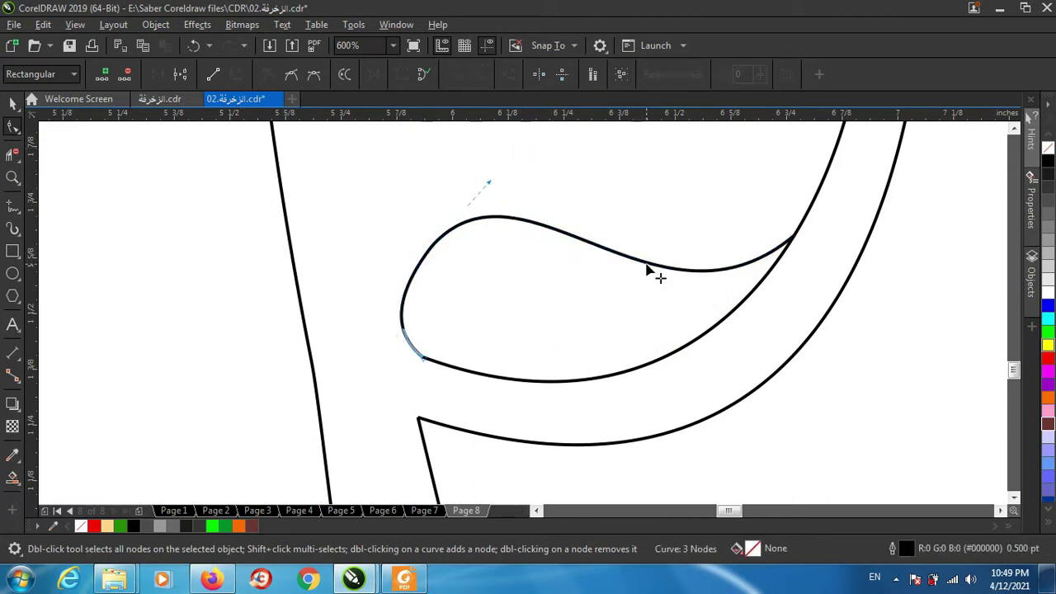
pyautogui.doubleClick(430, 248)
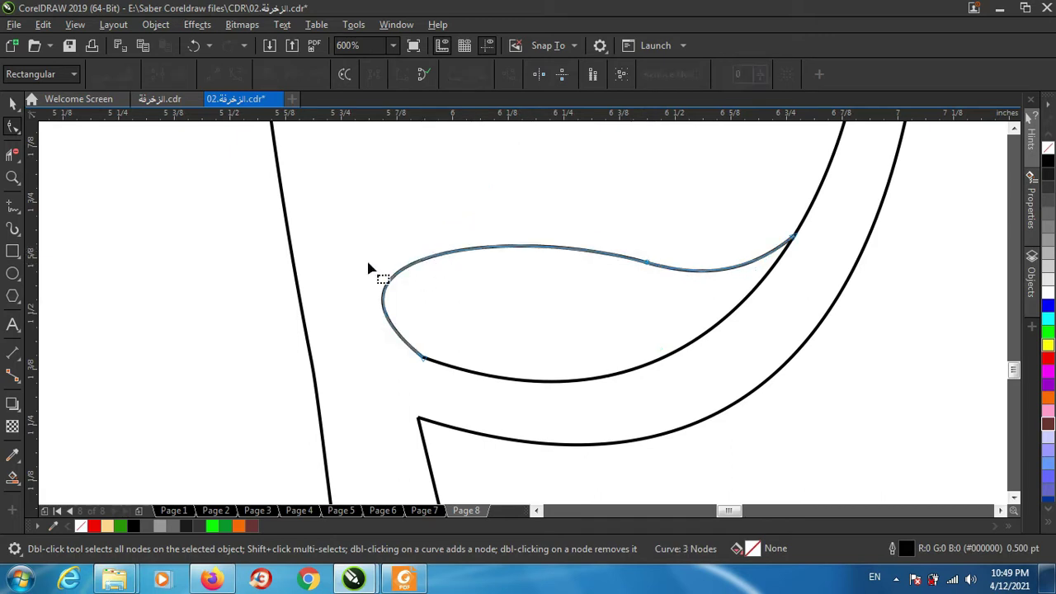
pyautogui.click(192, 47)
# Tidy the curl's left side by adding nodes, then deleting the two extra ones
pyautogui.click(397, 299)
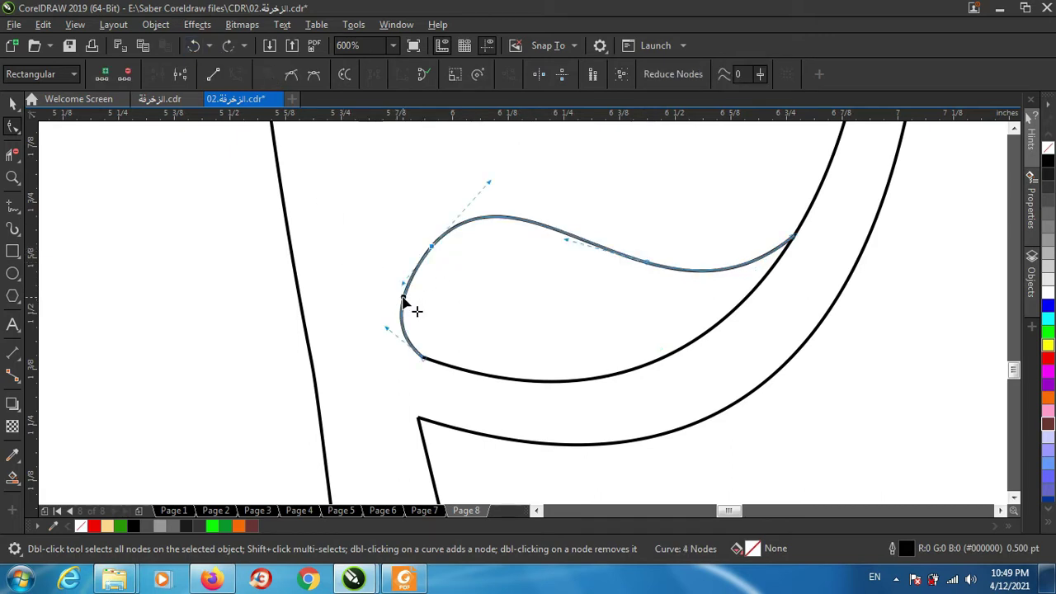
pyautogui.doubleClick(404, 302)
pyautogui.doubleClick(432, 247)
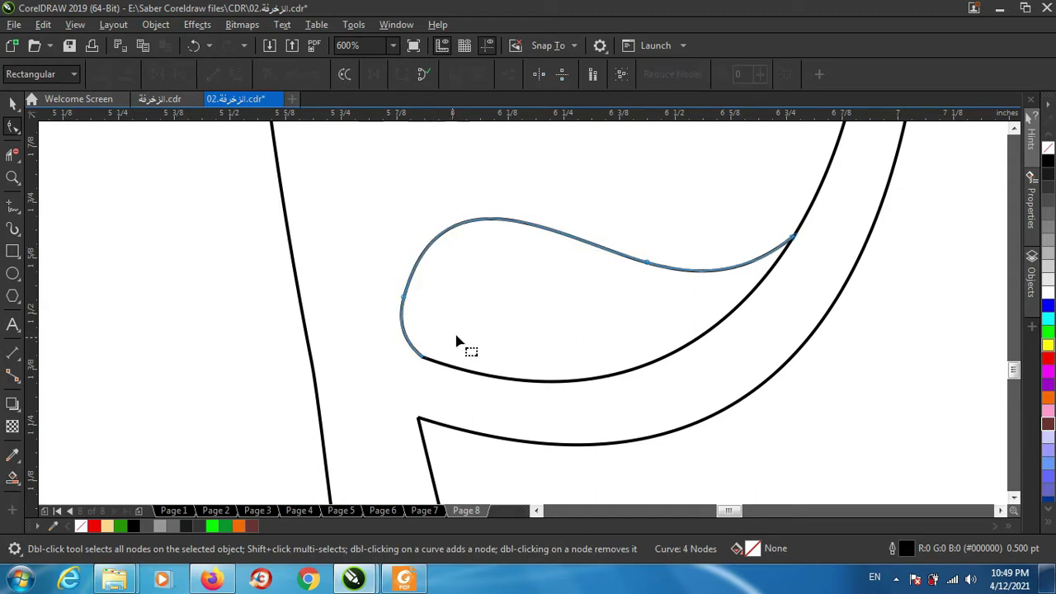
pyautogui.click(420, 354)
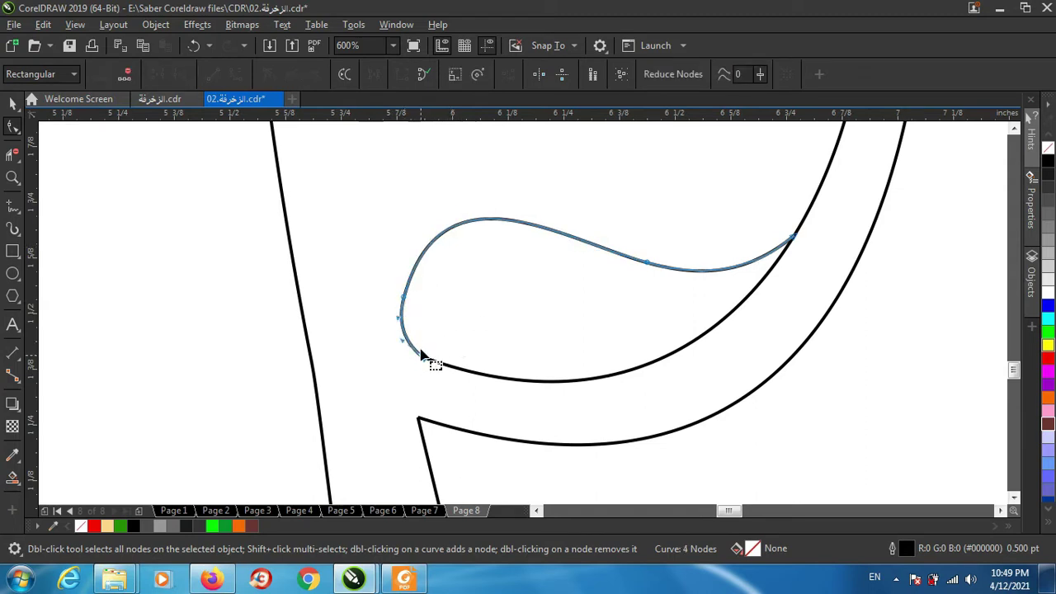
pyautogui.doubleClick(422, 248)
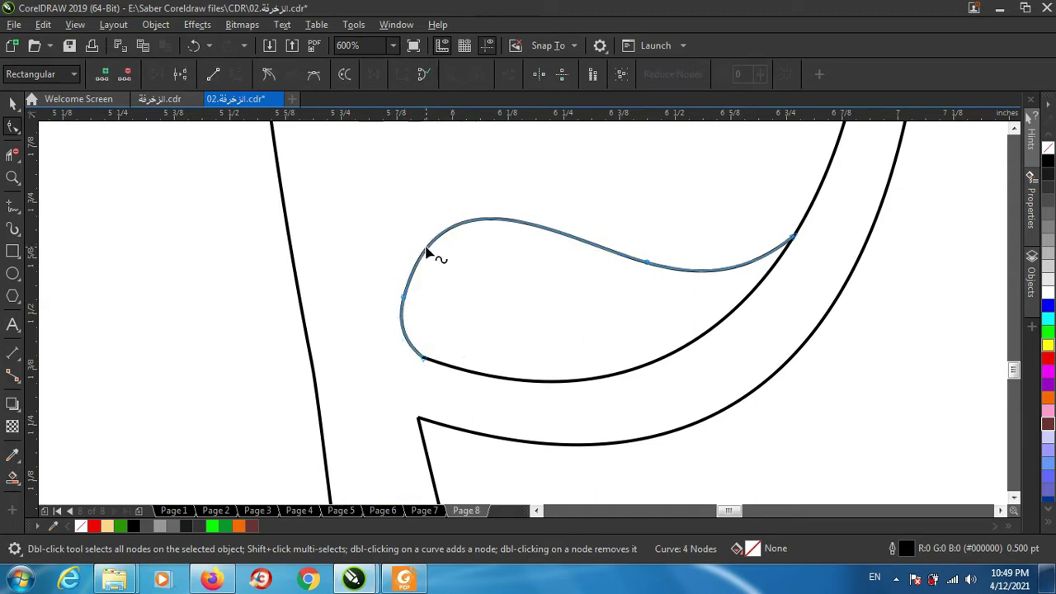
pyautogui.click(402, 312)
pyautogui.moveTo(367, 274); pyautogui.dragTo(436, 326)
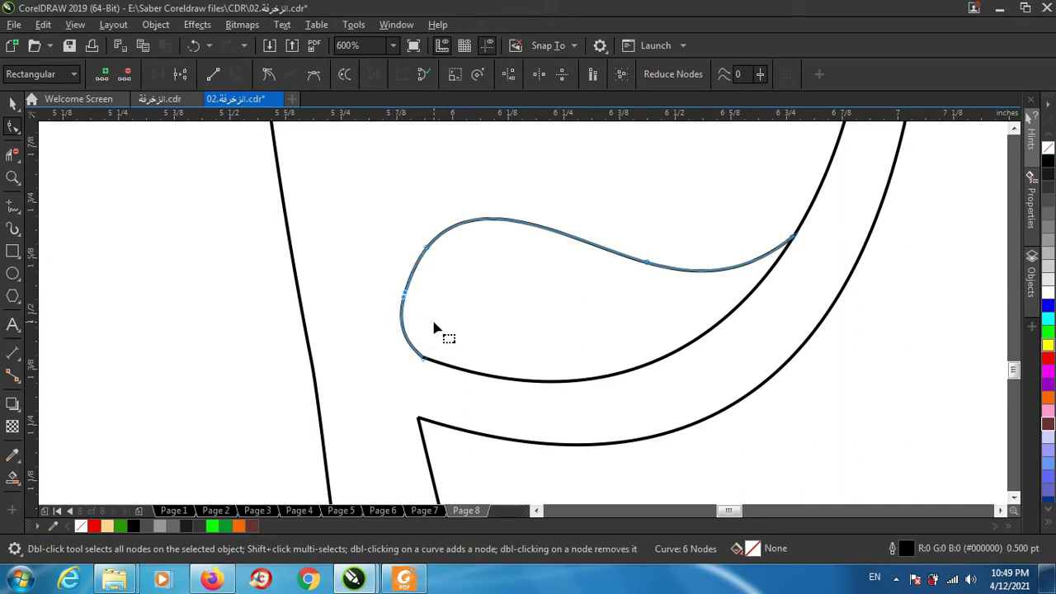
pyautogui.press('Delete')
pyautogui.scroll(-1, 427, 413)
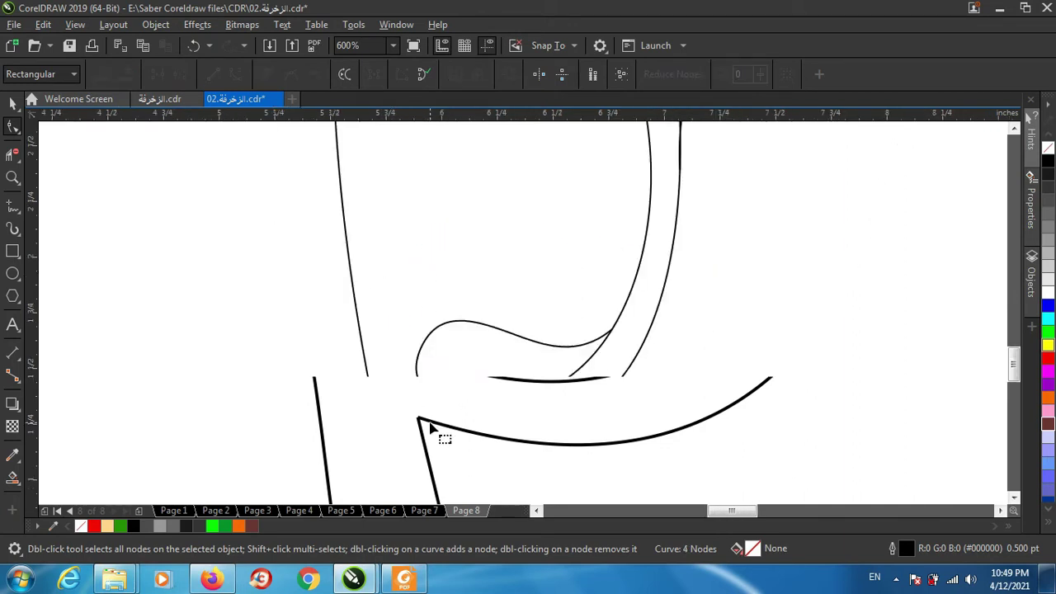
pyautogui.scroll(-1, 442, 427)
pyautogui.scroll(-1, 475, 417)
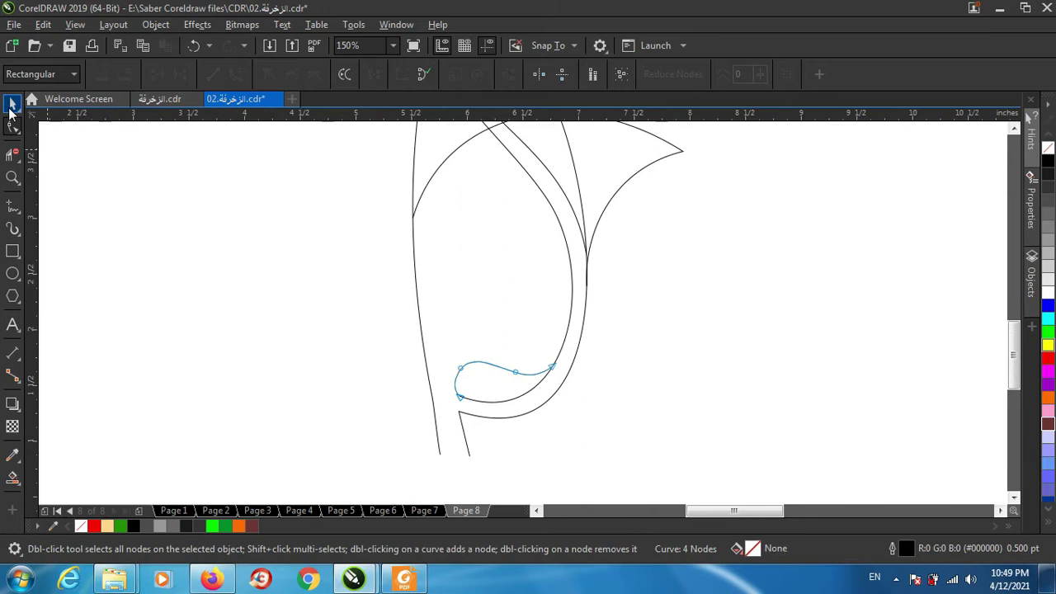
# Inspect the finished teardrop curl with the Pick tool, then deselect it
pyautogui.click(12, 105)
pyautogui.click(422, 420)
pyautogui.scroll(-1, 421, 420)
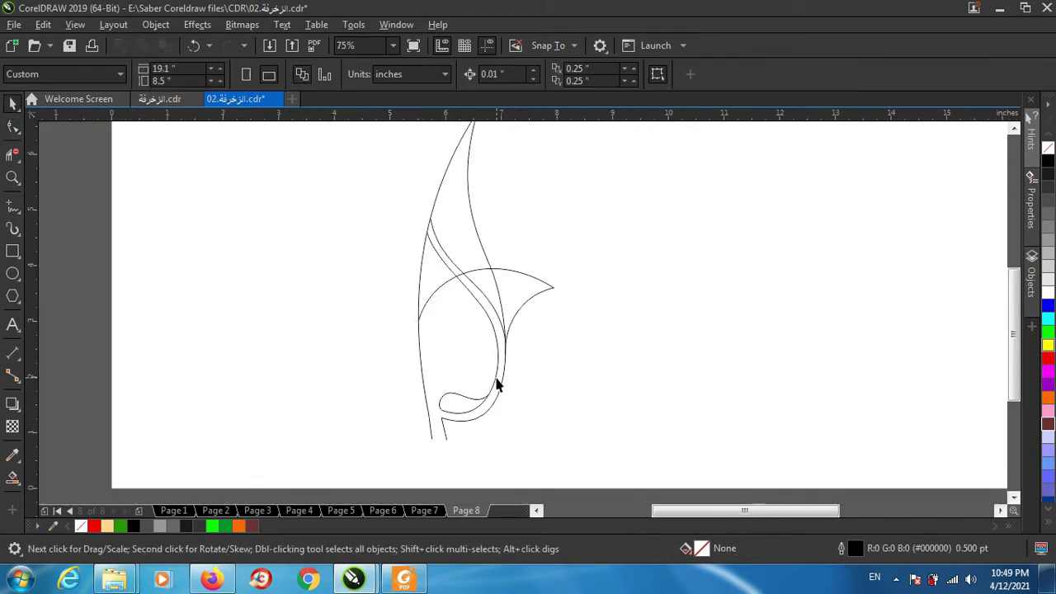
pyautogui.scroll(1, 451, 397)
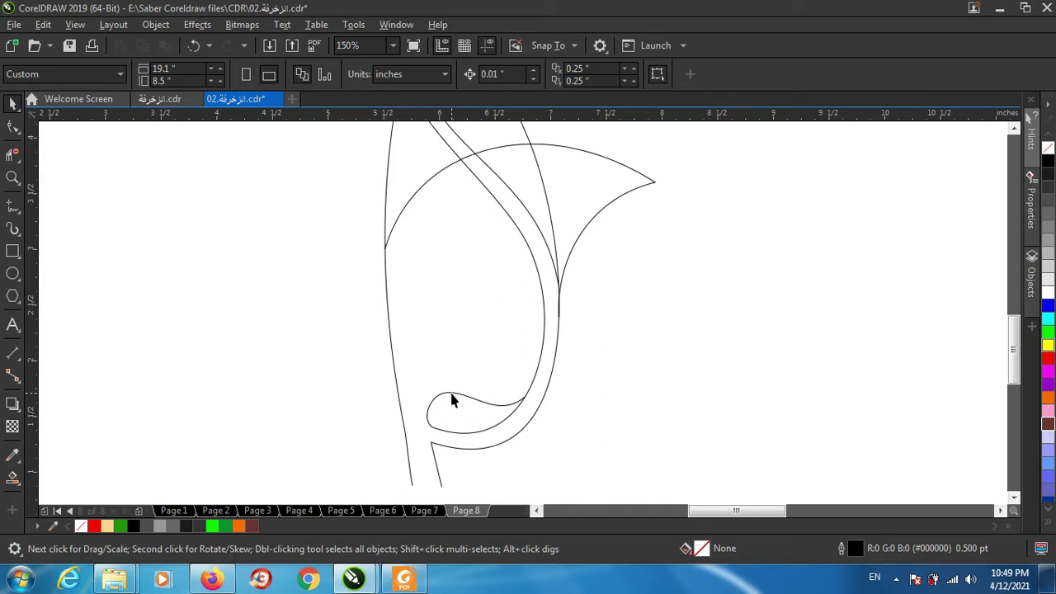
pyautogui.click(451, 395)
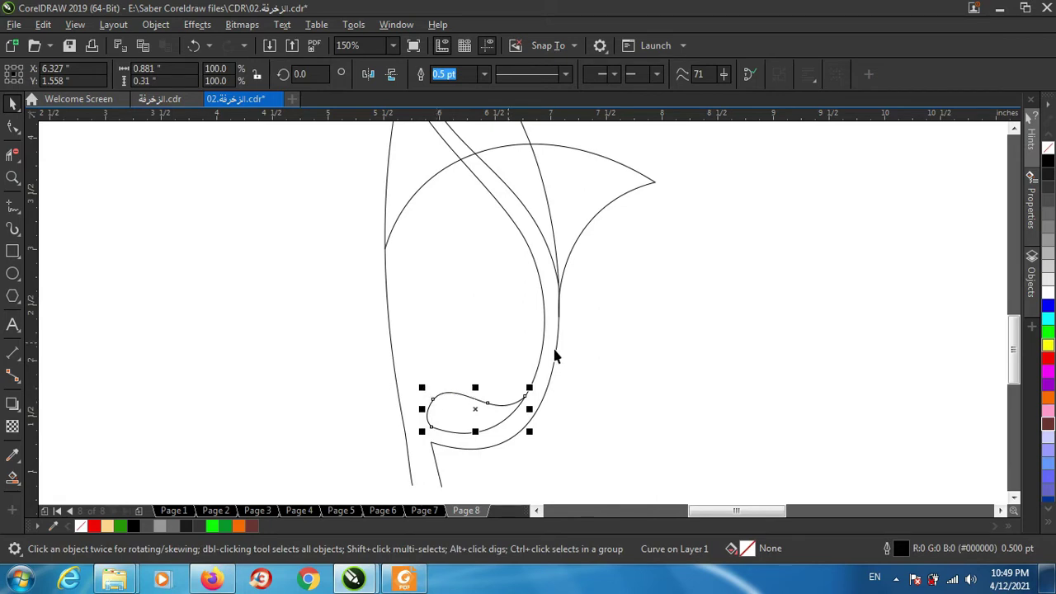
pyautogui.press('Escape')
# Sketch a trial freehand stroke inside the leaf and delete it
pyautogui.click(14, 205)
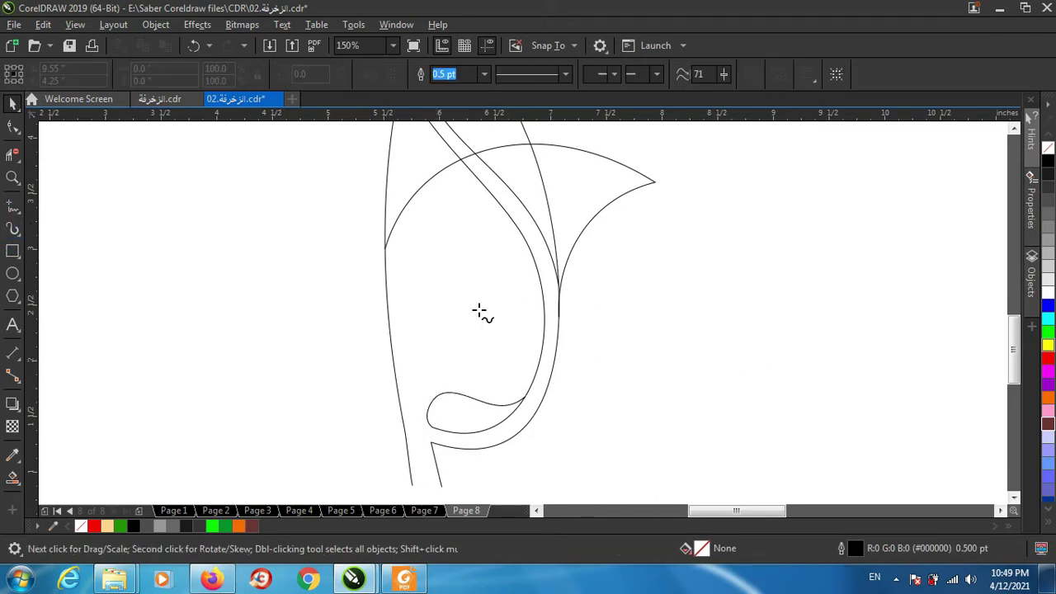
pyautogui.moveTo(542, 292)
pyautogui.mouseDown()
pyautogui.moveTo(530, 295)
pyautogui.moveTo(512, 353)
pyautogui.mouseUp()
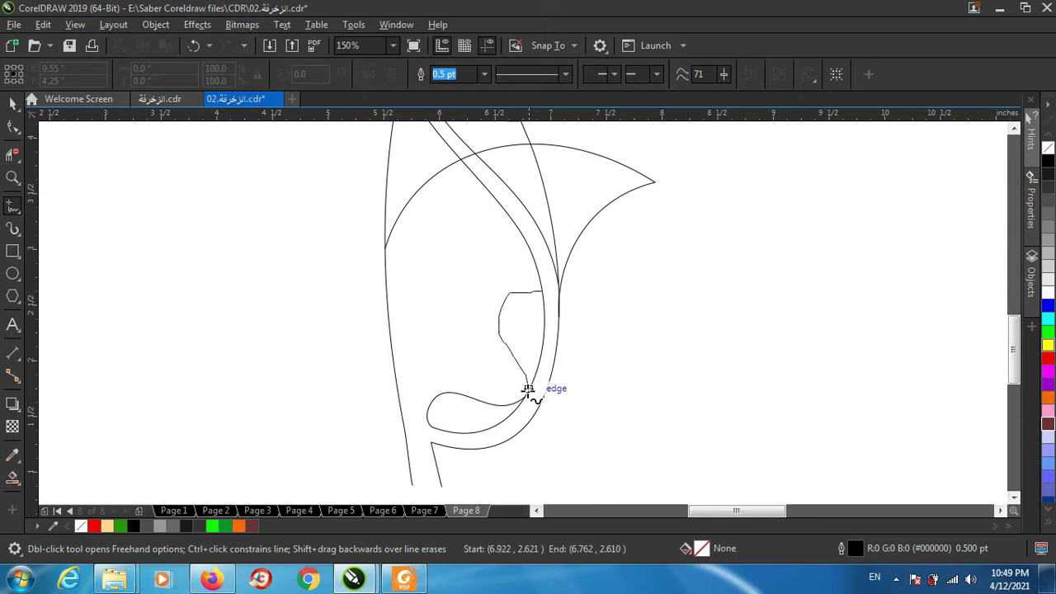
pyautogui.moveTo(528, 390); pyautogui.dragTo(528, 391)
pyautogui.press('Delete')
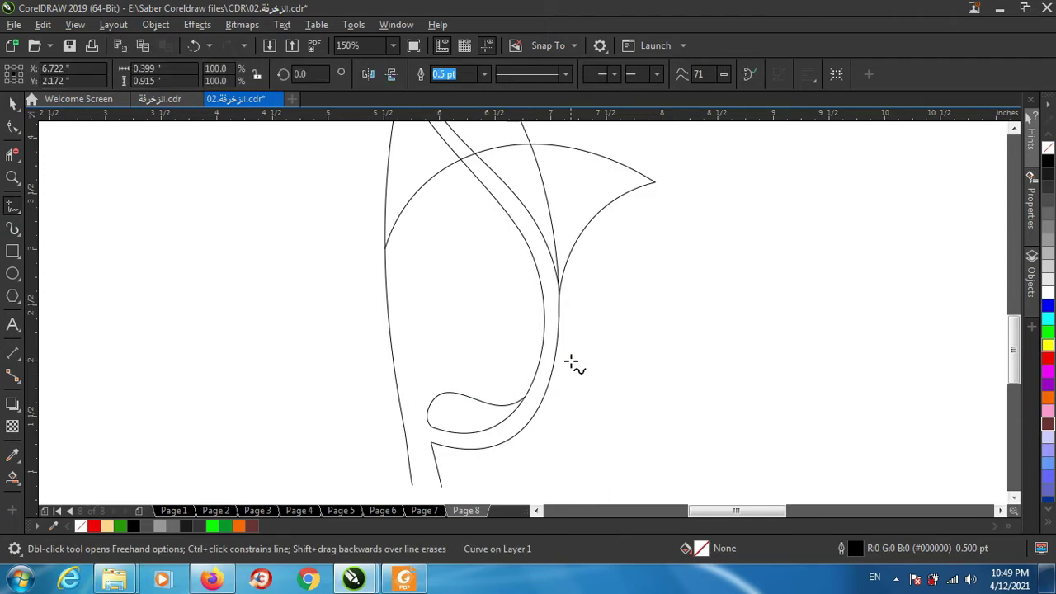
pyautogui.click(13, 105)
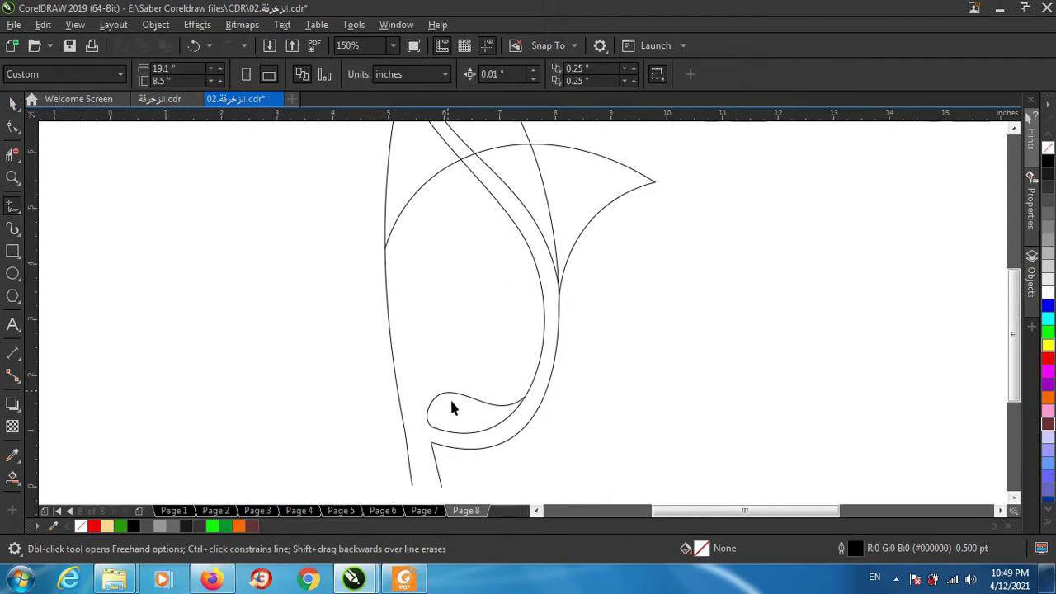
pyautogui.scroll(-2, 451, 397)
pyautogui.scroll(-1, 451, 403)
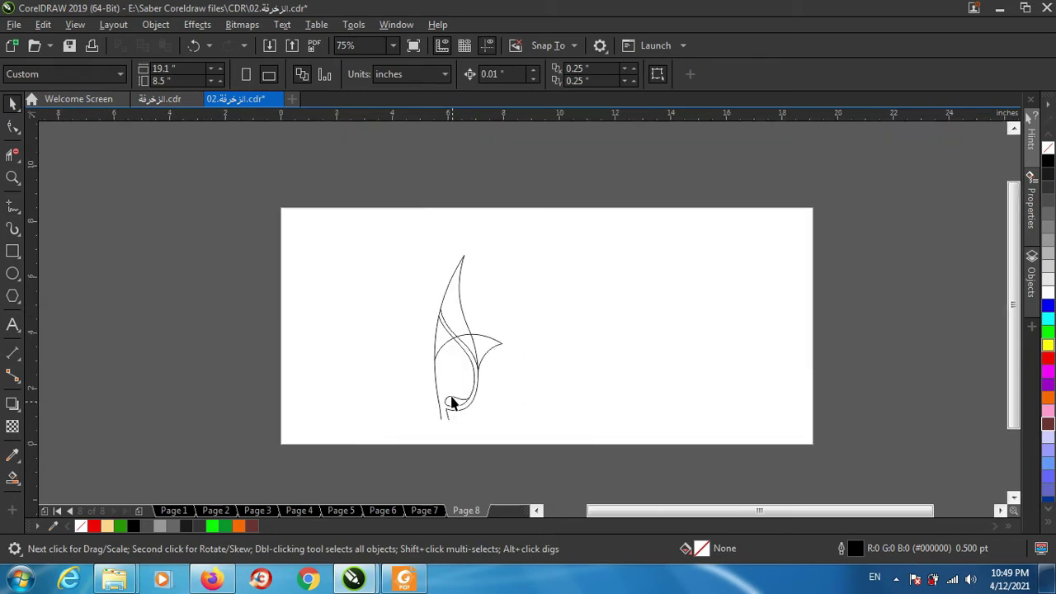
pyautogui.scroll(1, 455, 350)
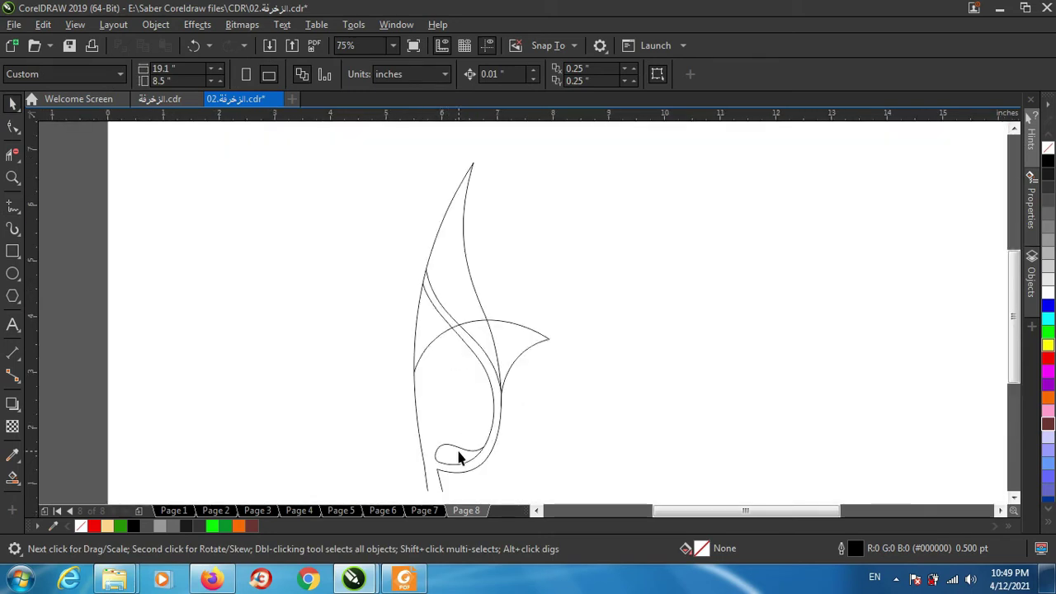
pyautogui.scroll(1, 459, 459)
pyautogui.click(12, 205)
# Draw a straight line inside the leaf to the right curve and bend it into a curve
pyautogui.click(523, 382)
pyautogui.click(451, 250)
pyautogui.press('F10')
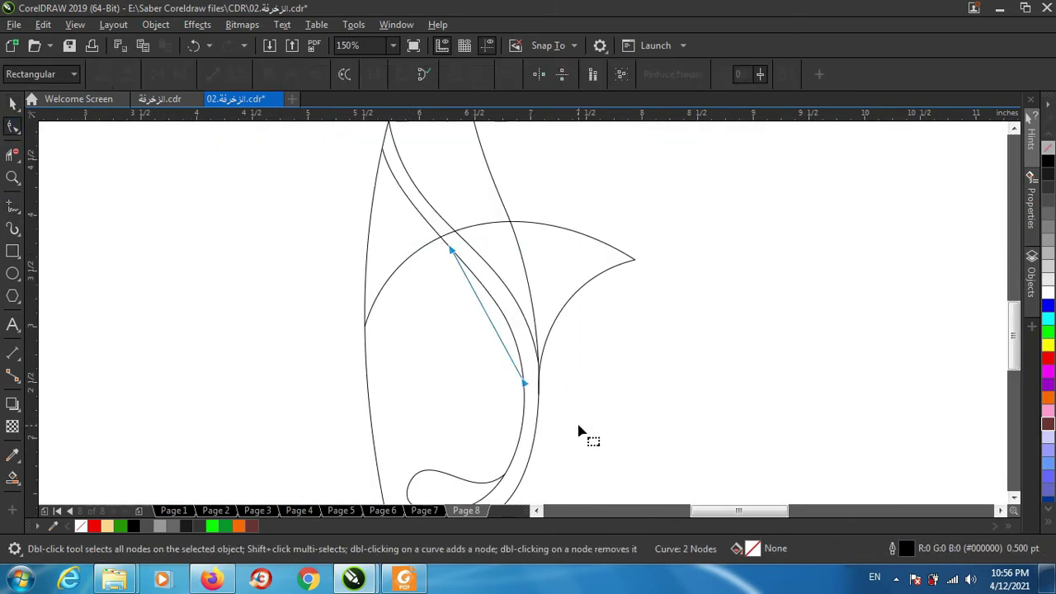
pyautogui.moveTo(500, 349); pyautogui.dragTo(455, 333)
pyautogui.moveTo(528, 405)
pyautogui.mouseDown()
pyautogui.moveTo(469, 423)
pyautogui.moveTo(484, 396)
pyautogui.mouseUp()
# Reshape the curl, snapping its top end onto the black curve and adjusting its bends
pyautogui.scroll(2, 495, 404)
pyautogui.scroll(-3, 535, 455)
pyautogui.scroll(2, 466, 387)
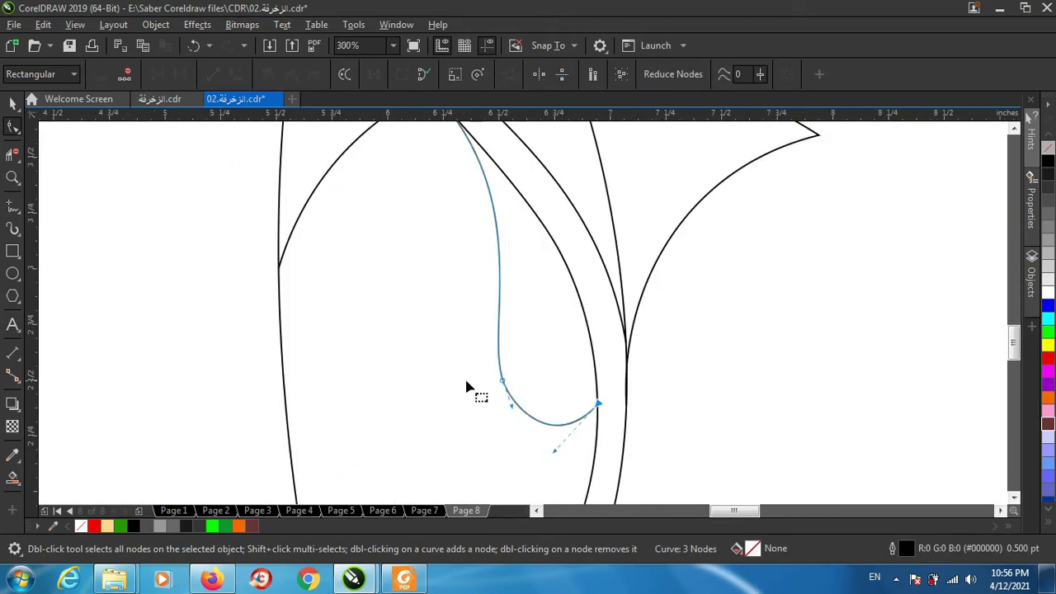
pyautogui.scroll(-2, 466, 388)
pyautogui.scroll(1, 490, 440)
pyautogui.moveTo(466, 262); pyautogui.dragTo(478, 288)
pyautogui.scroll(1, 478, 288)
pyautogui.moveTo(530, 465); pyautogui.dragTo(522, 432)
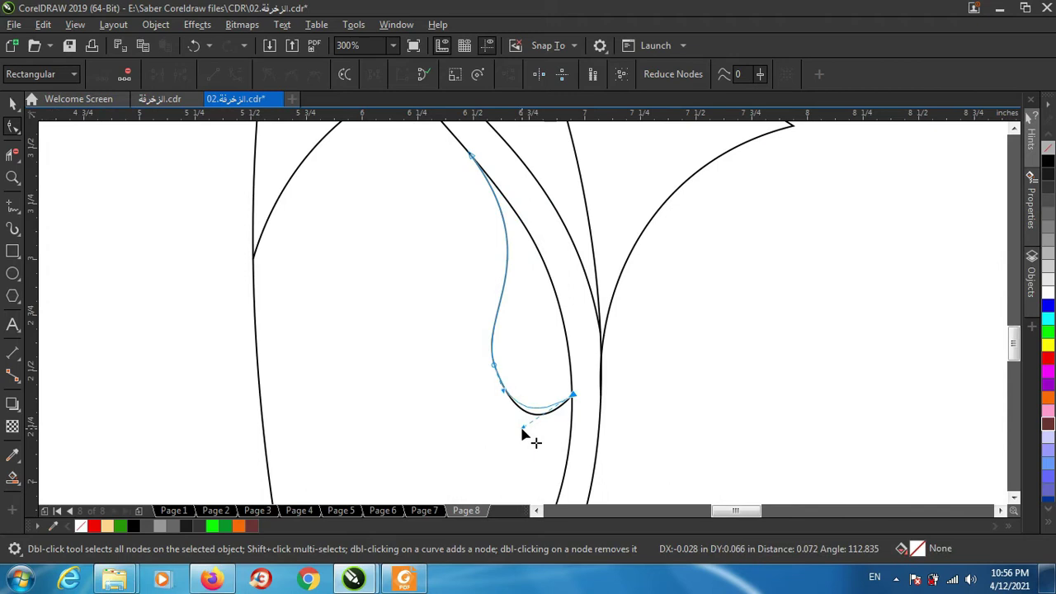
pyautogui.moveTo(493, 363); pyautogui.dragTo(499, 300)
pyautogui.moveTo(522, 429); pyautogui.dragTo(506, 434)
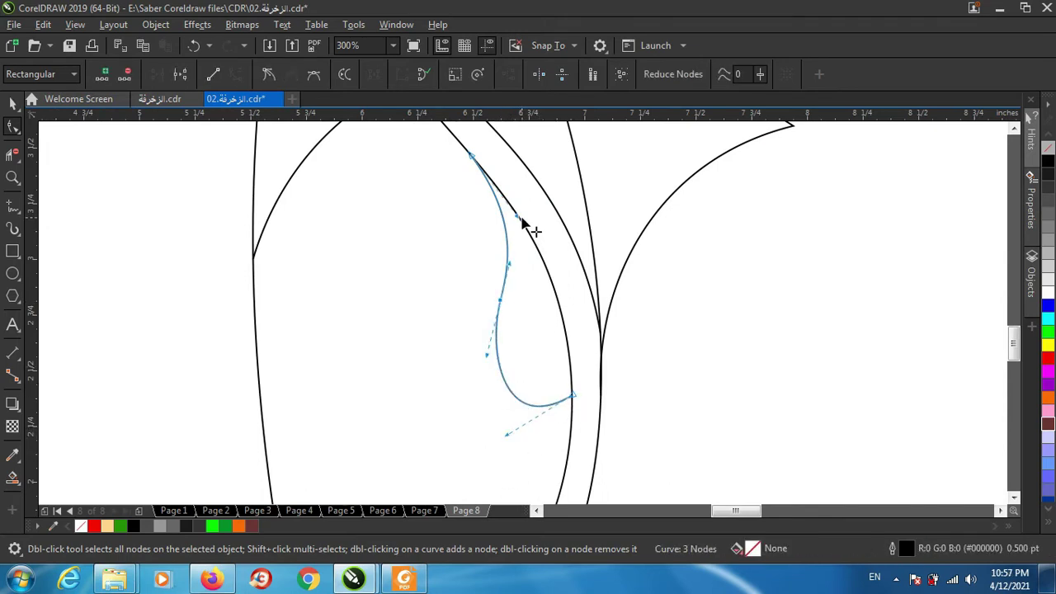
pyautogui.hotkey('ctrl', 'z')
pyautogui.moveTo(471, 160); pyautogui.dragTo(534, 245)
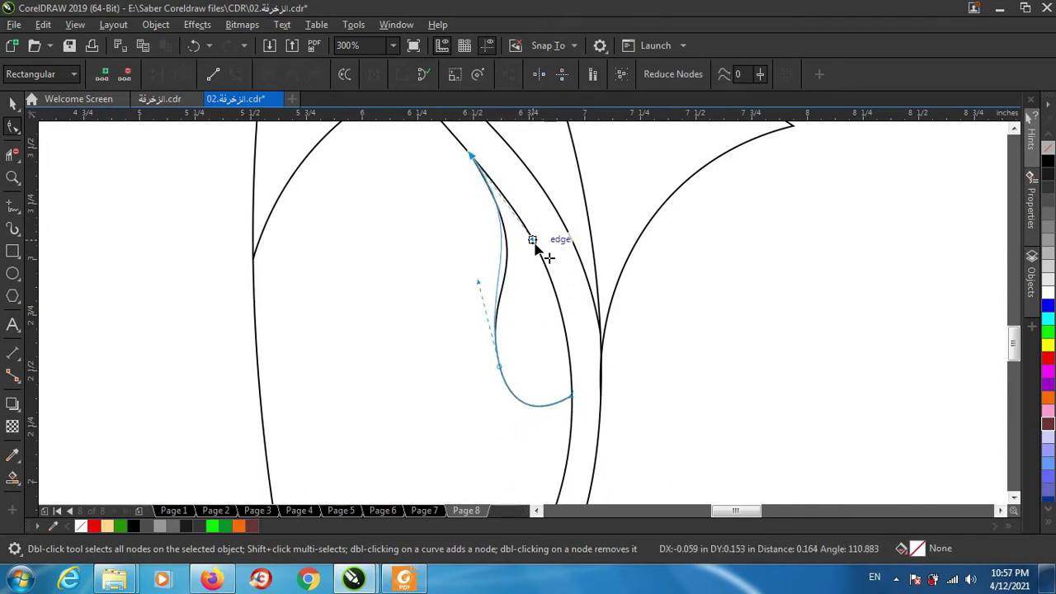
pyautogui.scroll(-2, 535, 247)
pyautogui.scroll(-1, 440, 278)
pyautogui.scroll(1, 448, 294)
# Add a line from the leaf's left edge to the crescent's right tip, bent into an arc
pyautogui.press('F5')
pyautogui.click(410, 410)
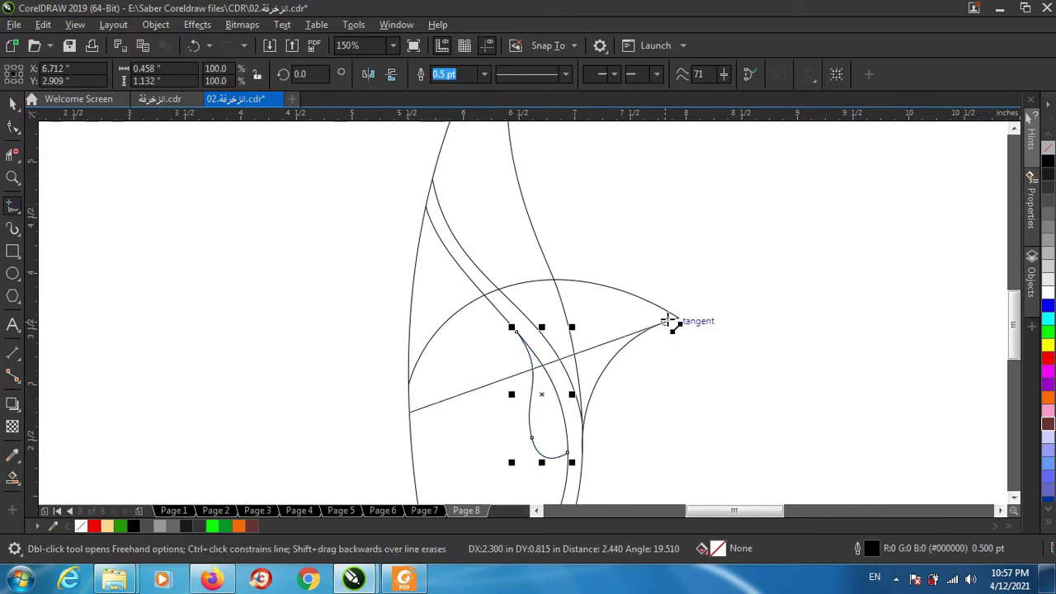
pyautogui.click(670, 321)
pyautogui.click(12, 127)
pyautogui.moveTo(507, 375); pyautogui.dragTo(505, 309)
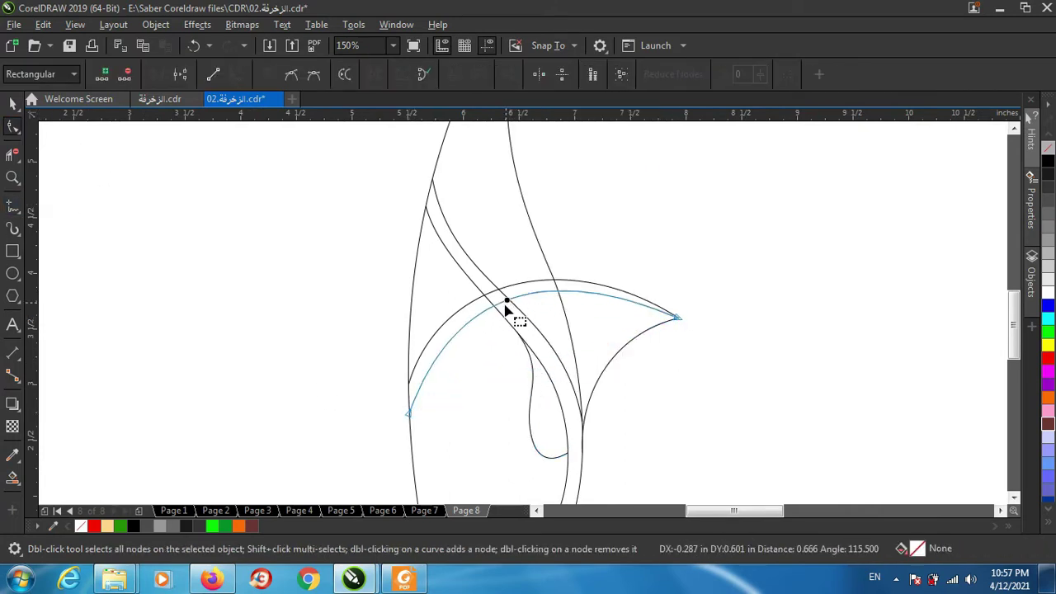
pyautogui.press('F5')
pyautogui.scroll(2, 573, 337)
# Draw a three-point freehand line inside the crescent band and bend it into a loop
pyautogui.click(499, 228)
pyautogui.doubleClick(516, 272)
pyautogui.click(660, 252)
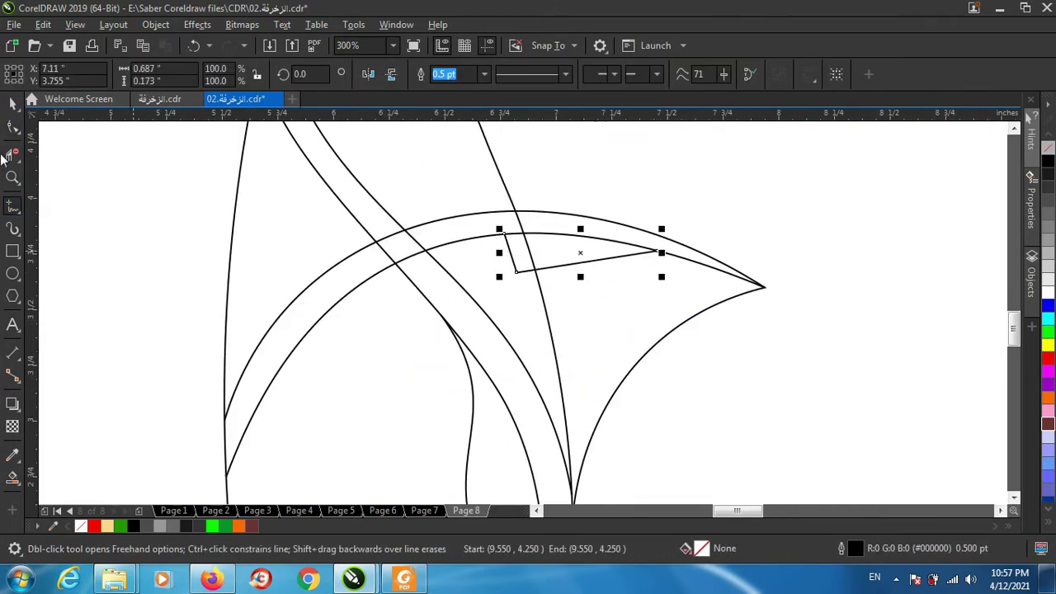
pyautogui.click(12, 126)
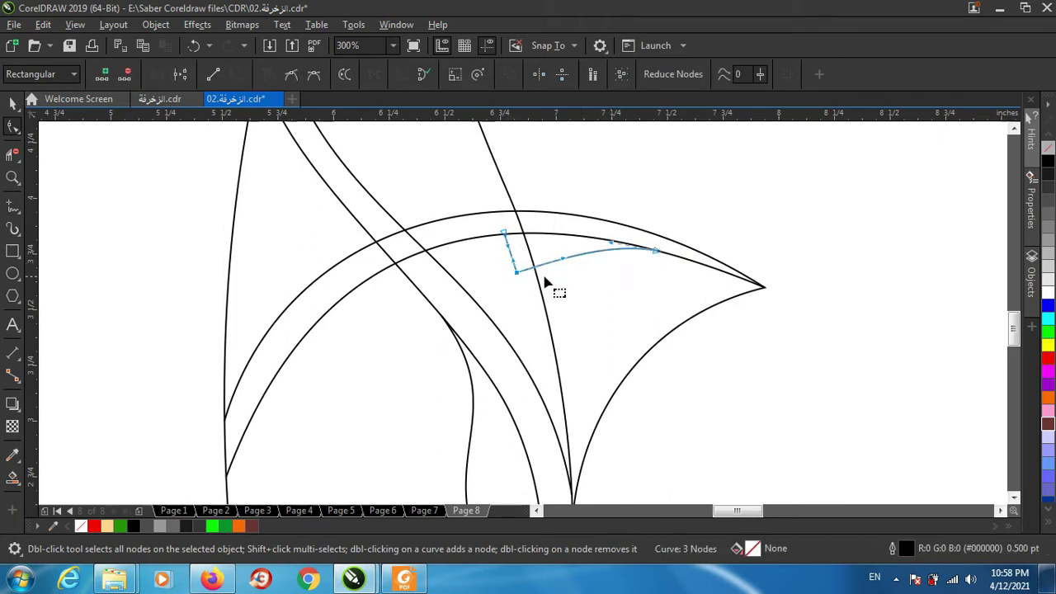
pyautogui.moveTo(547, 283)
pyautogui.mouseDown()
pyautogui.moveTo(619, 247)
pyautogui.moveTo(502, 238)
pyautogui.mouseUp()
pyautogui.scroll(1, 502, 238)
pyautogui.moveTo(520, 304)
pyautogui.mouseDown()
pyautogui.moveTo(600, 371)
pyautogui.moveTo(566, 349)
pyautogui.mouseUp()
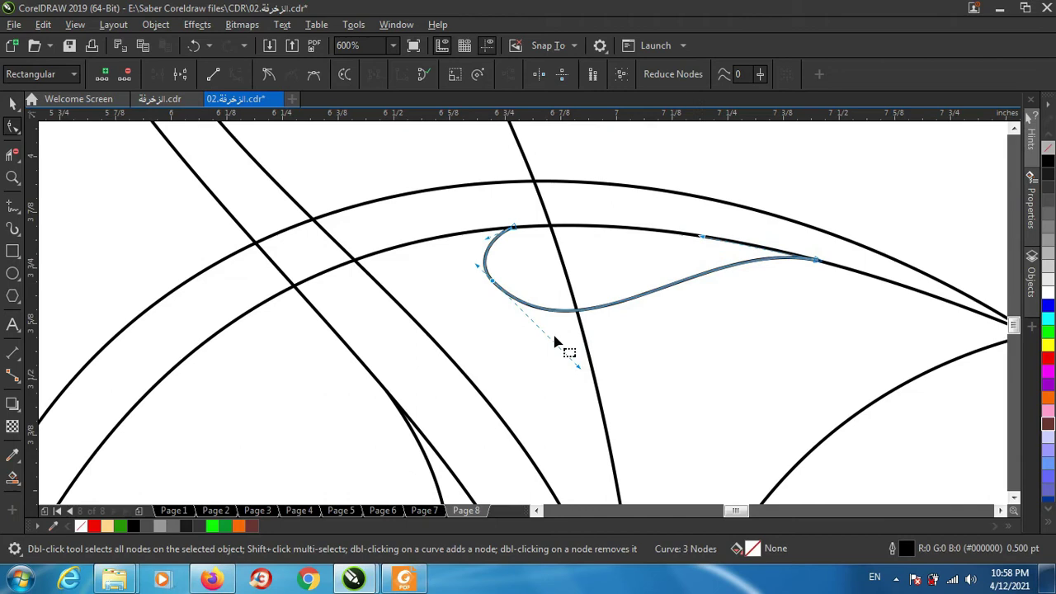
pyautogui.moveTo(508, 331); pyautogui.dragTo(512, 326)
# Refine the loop's curvature at its right end and near its start
pyautogui.scroll(-3, 512, 314)
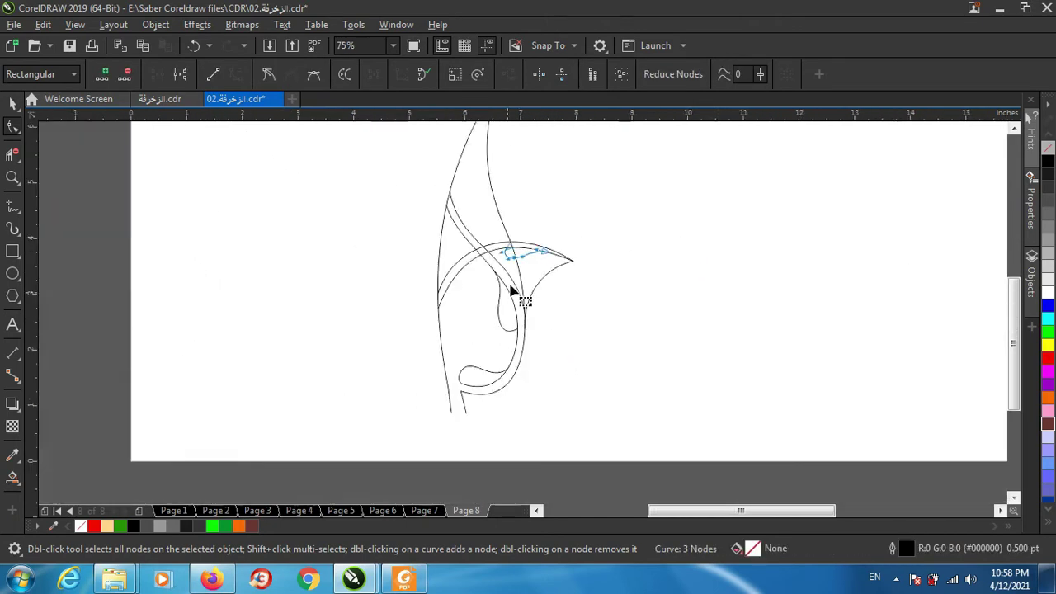
pyautogui.scroll(3, 596, 252)
pyautogui.scroll(1, 750, 243)
pyautogui.moveTo(753, 241); pyautogui.dragTo(575, 207)
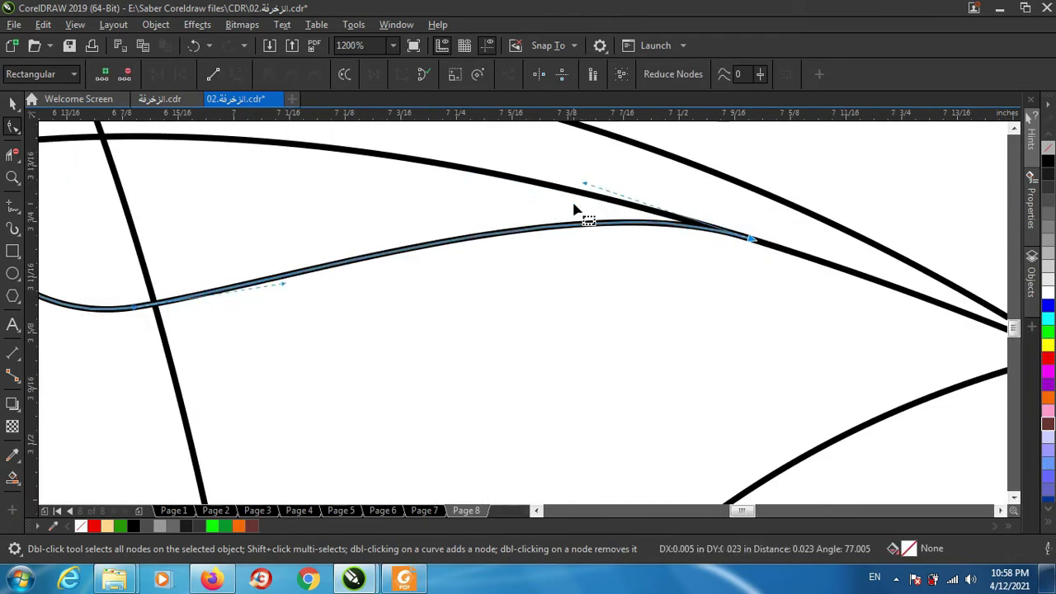
pyautogui.scroll(-1, 575, 207)
pyautogui.click(300, 179)
pyautogui.moveTo(299, 180)
pyautogui.mouseDown()
pyautogui.moveTo(278, 267)
pyautogui.moveTo(302, 299)
pyautogui.mouseUp()
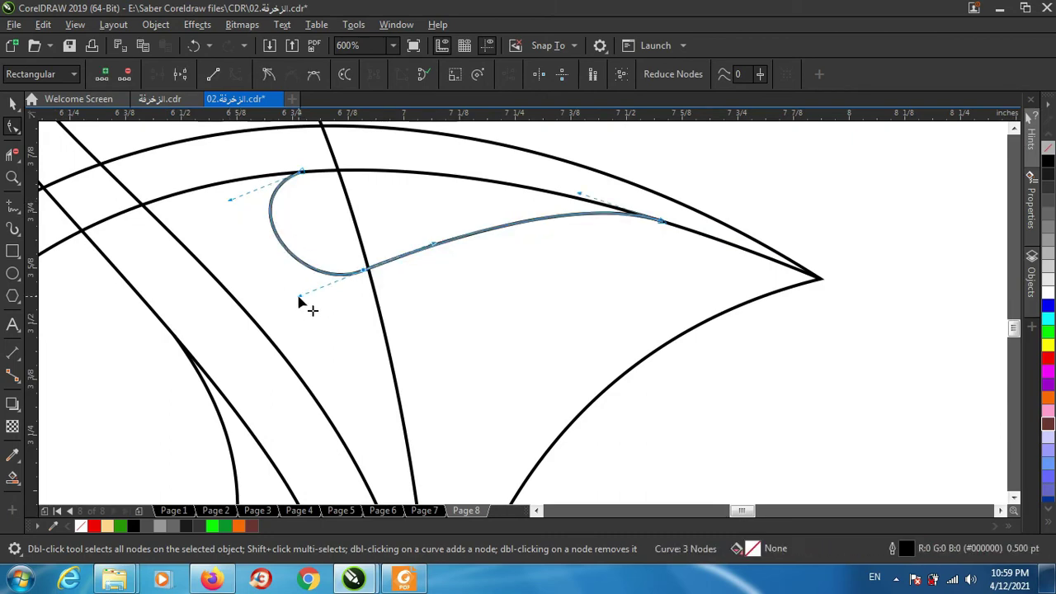
pyautogui.scroll(-2, 552, 278)
pyautogui.press('space')
# Draw a line from the curl's right end to the crescent's lower curve and bend it
pyautogui.press('F5')
pyautogui.scroll(1, 590, 237)
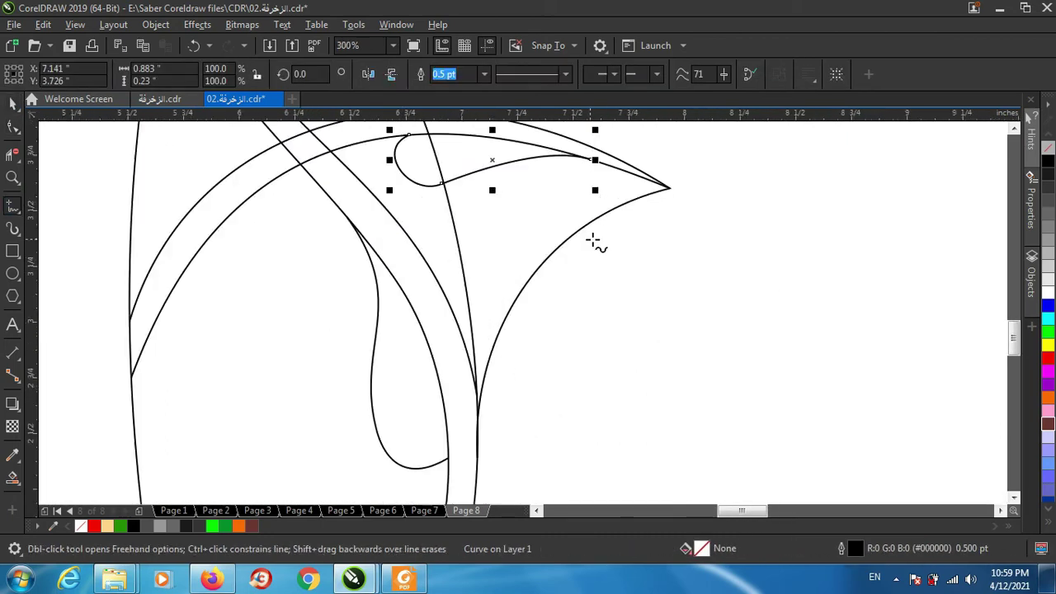
pyautogui.click(632, 168)
pyautogui.click(444, 301)
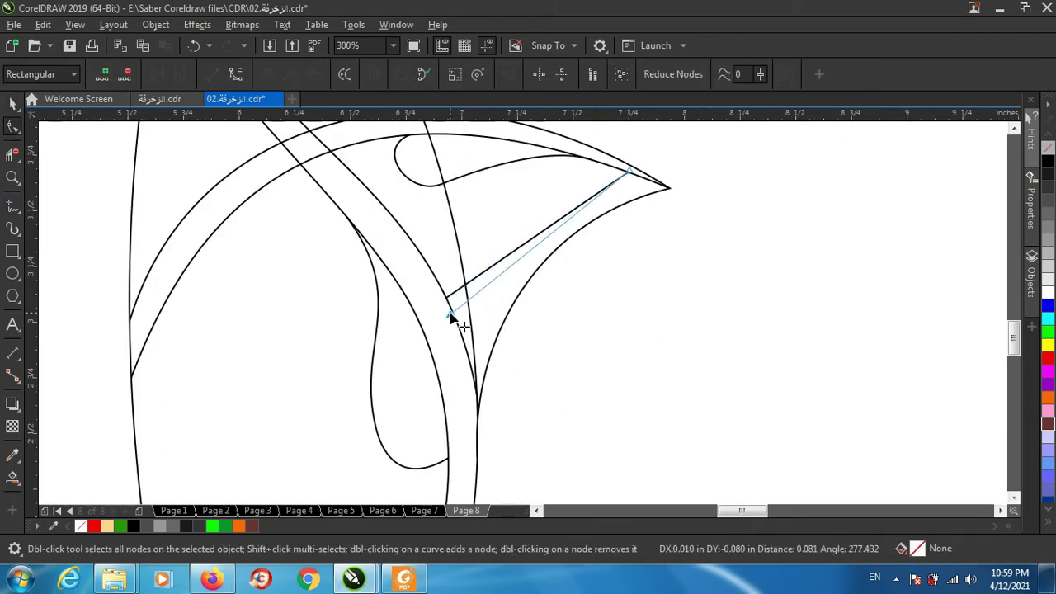
pyautogui.press('F10')
pyautogui.scroll(2, 448, 306)
pyautogui.moveTo(464, 300); pyautogui.dragTo(677, 158)
pyautogui.scroll(1, 561, 231)
pyautogui.moveTo(559, 231); pyautogui.dragTo(617, 267)
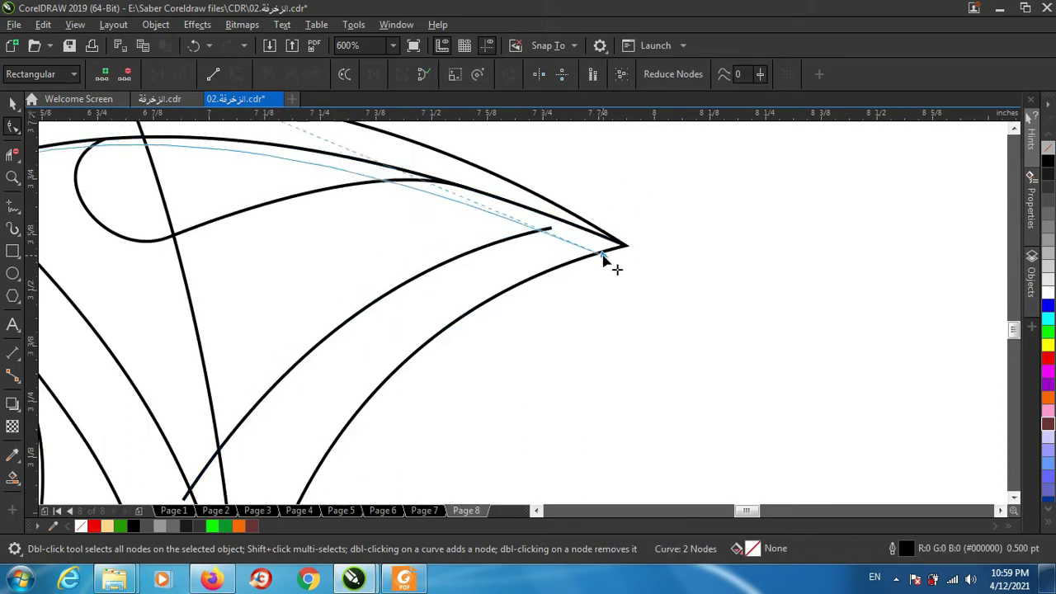
# Move the inner curve's end point and smooth its lower end along the crescent edge
pyautogui.scroll(-1, 528, 238)
pyautogui.scroll(1, 396, 280)
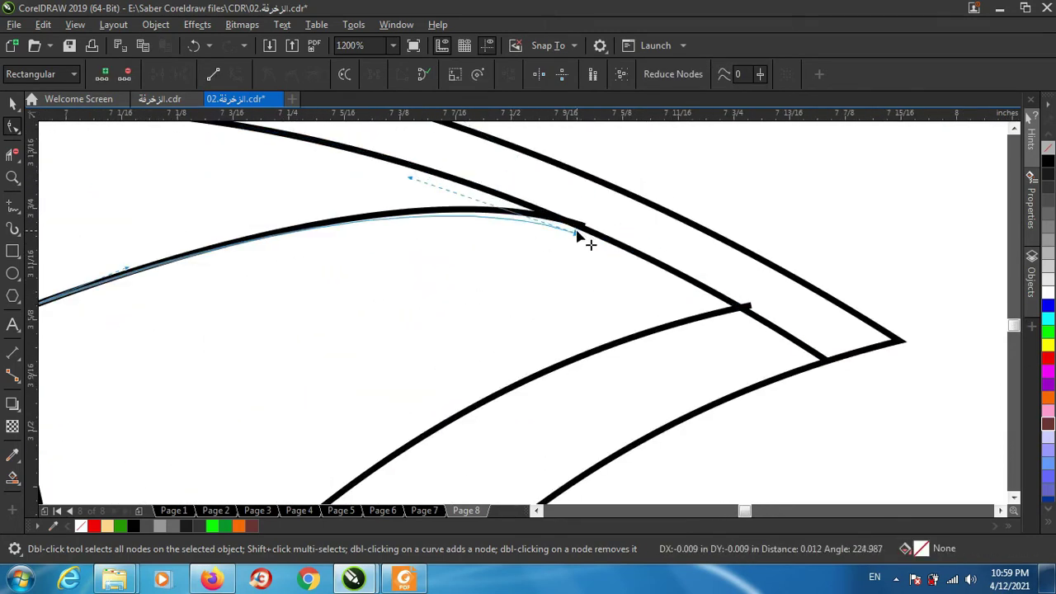
pyautogui.moveTo(689, 295); pyautogui.dragTo(749, 314)
pyautogui.scroll(-2, 688, 393)
pyautogui.scroll(1, 611, 299)
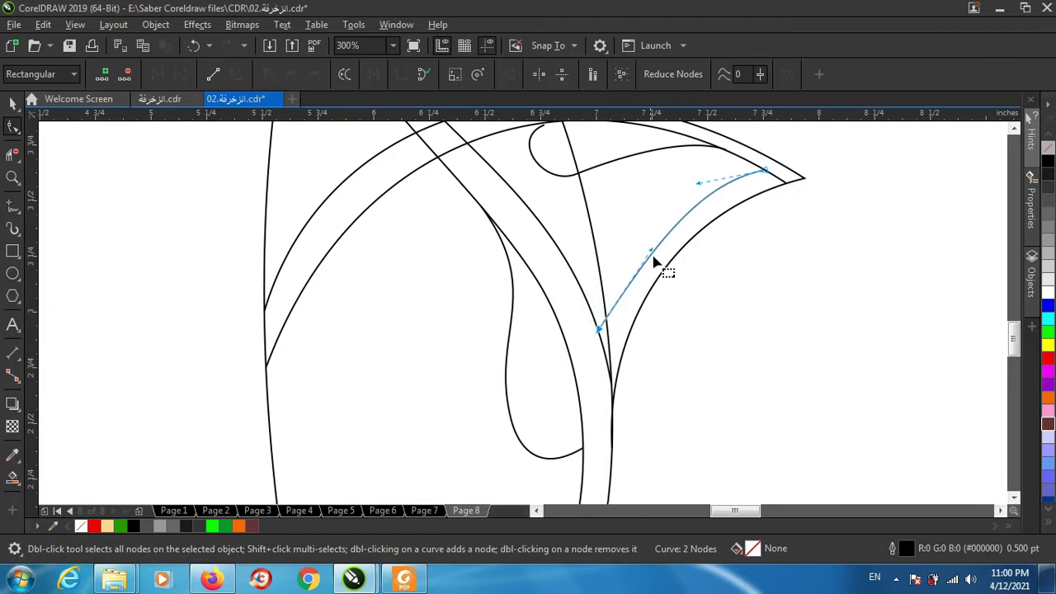
pyautogui.moveTo(660, 267); pyautogui.dragTo(641, 302)
pyautogui.scroll(1, 627, 314)
pyautogui.scroll(-2, 656, 310)
pyautogui.scroll(-1, 656, 310)
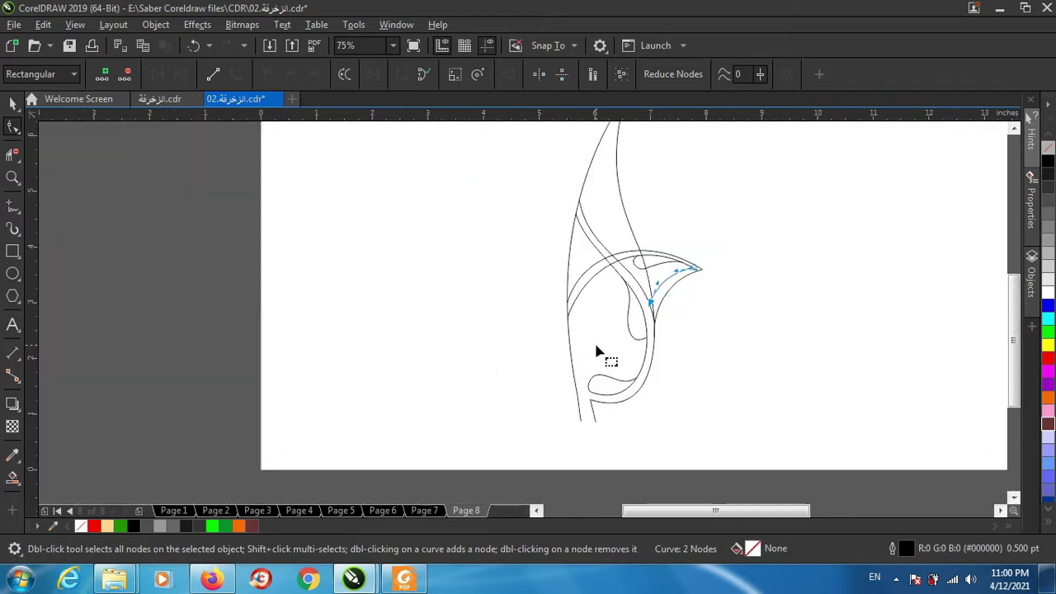
pyautogui.scroll(1, 559, 317)
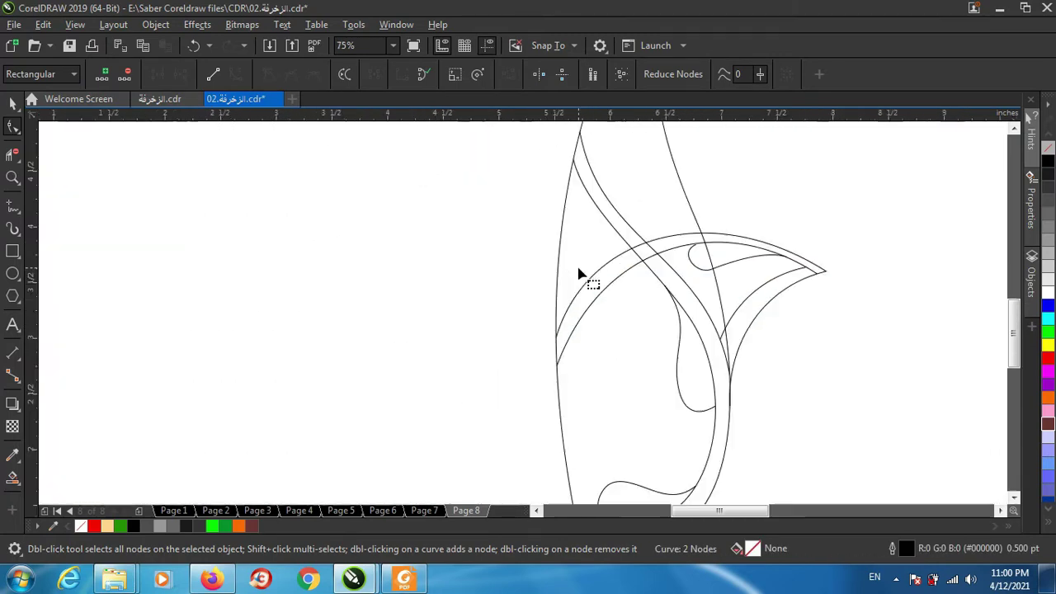
pyautogui.scroll(-1, 486, 347)
pyautogui.press('F5')
# Draw a line from the upper leaf tip down its left edge and convert it to a curve
pyautogui.click(541, 335)
pyautogui.click(580, 175)
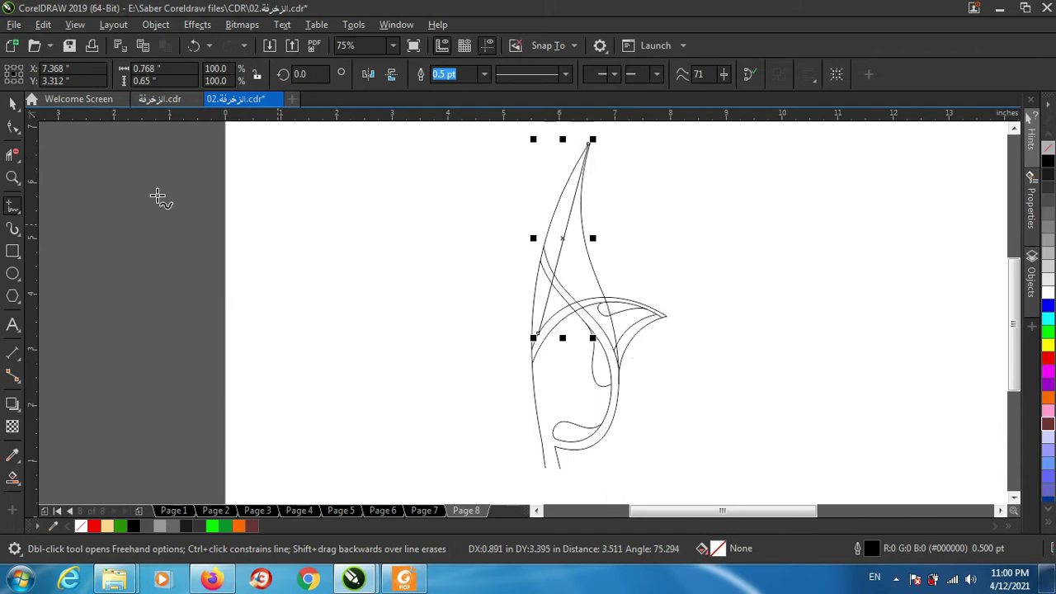
pyautogui.click(13, 125)
pyautogui.scroll(1, 546, 215)
pyautogui.rightClick(580, 256)
pyautogui.press('Escape')
pyautogui.scroll(1, 615, 206)
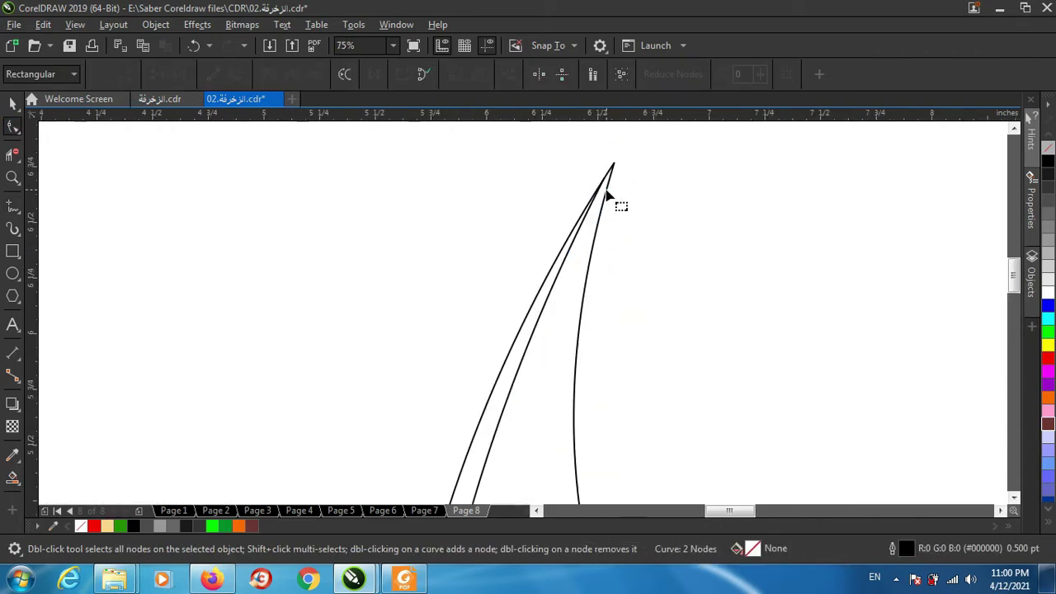
pyautogui.click(614, 169)
pyautogui.scroll(-2, 550, 260)
pyautogui.scroll(1, 536, 254)
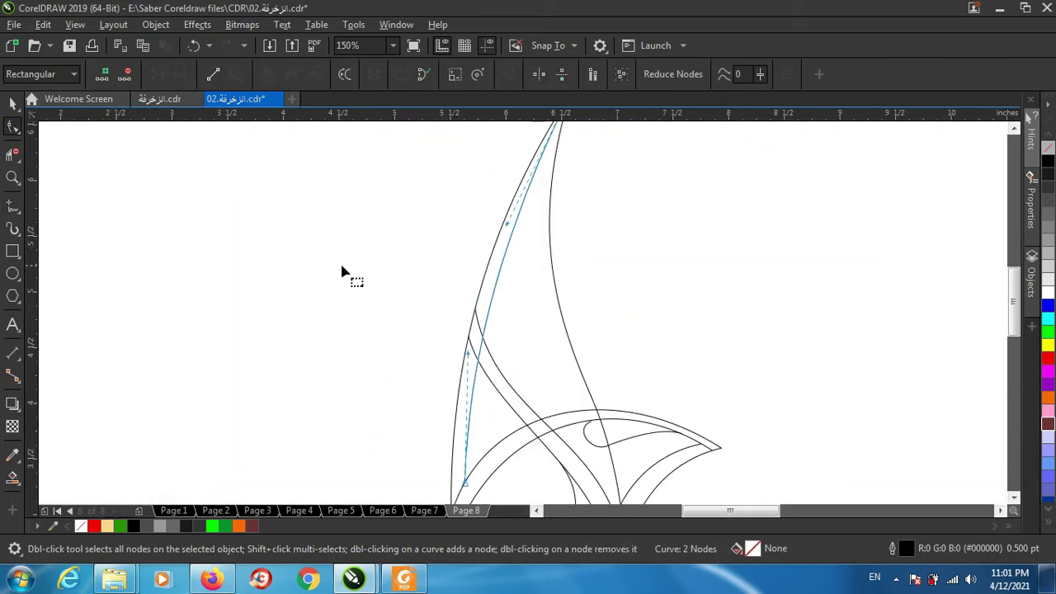
# Draw a curve from the upper leaf tip sweeping down to the arc band
pyautogui.press('F5')
pyautogui.scroll(-1, 485, 304)
pyautogui.scroll(1, 488, 307)
pyautogui.click(499, 160)
pyautogui.click(496, 460)
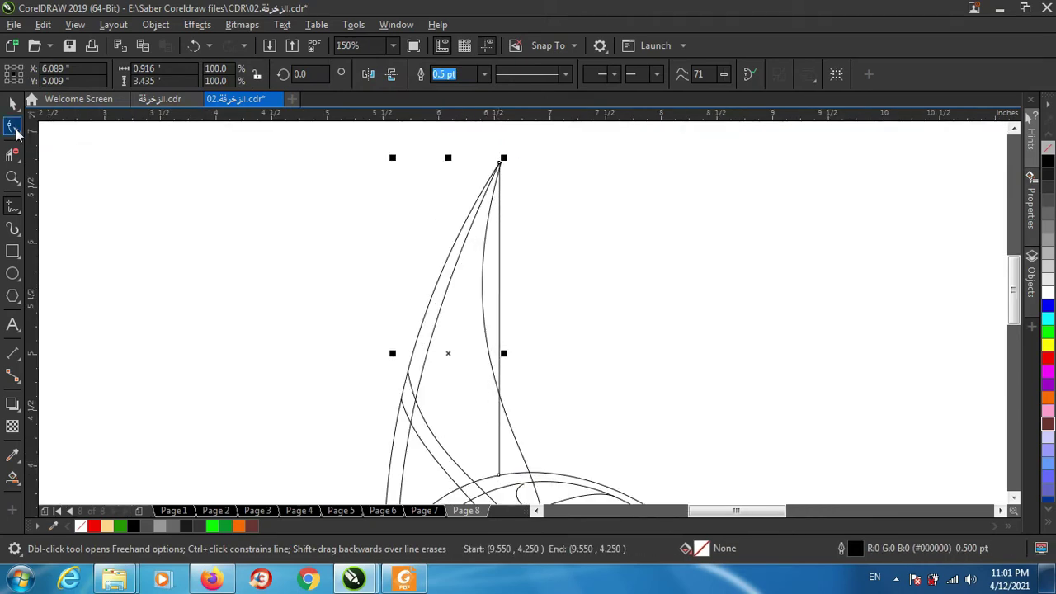
pyautogui.press('F10')
pyautogui.moveTo(499, 285)
pyautogui.mouseDown()
pyautogui.moveTo(448, 288)
pyautogui.moveTo(429, 334)
pyautogui.mouseUp()
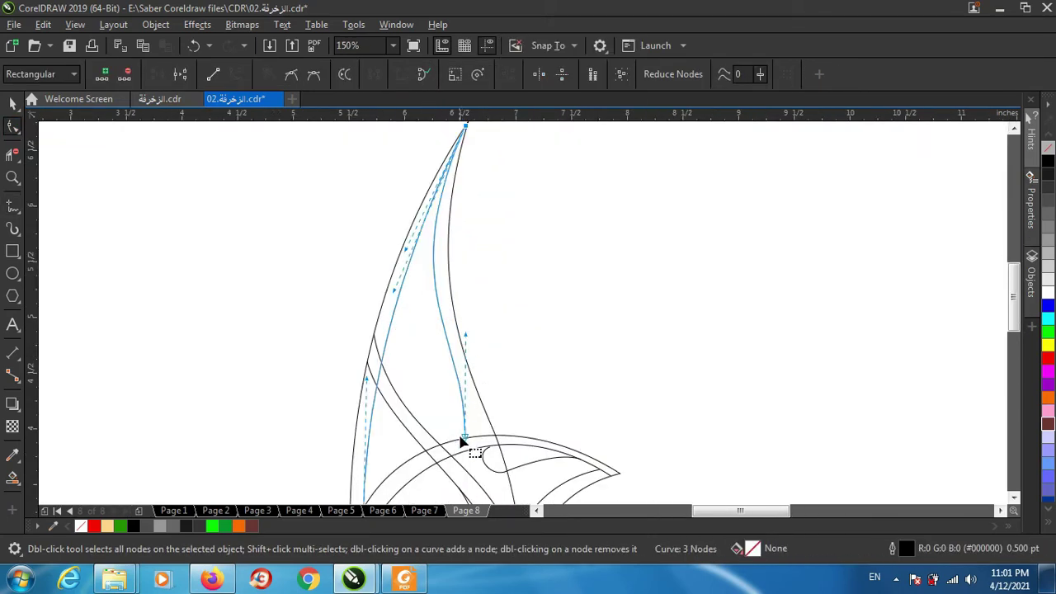
pyautogui.scroll(-1, 471, 322)
pyautogui.scroll(2, 404, 258)
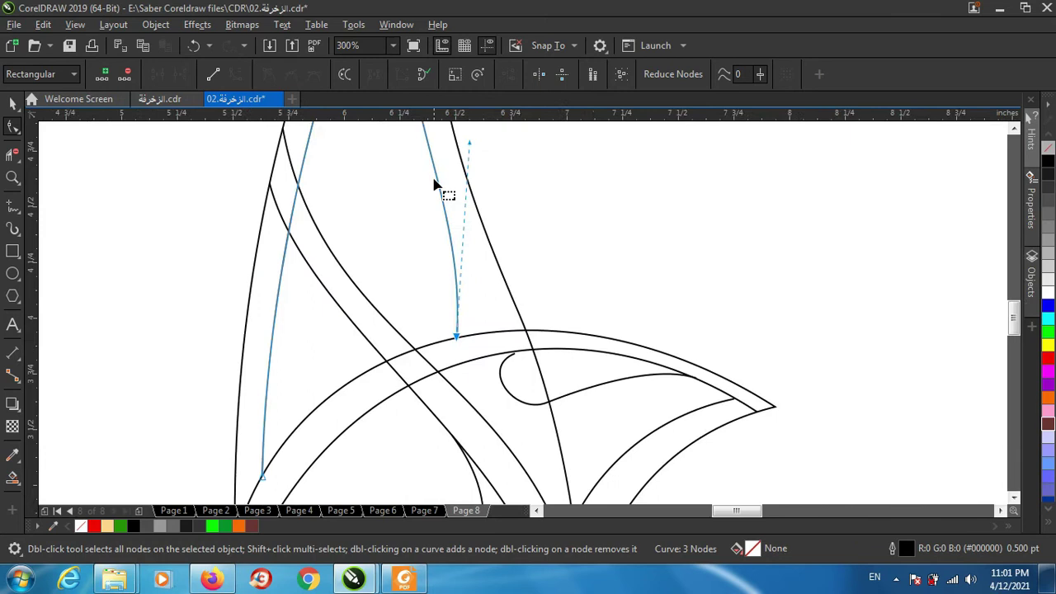
pyautogui.moveTo(445, 193)
pyautogui.mouseDown()
pyautogui.moveTo(448, 278)
pyautogui.moveTo(478, 299)
pyautogui.moveTo(444, 333)
pyautogui.mouseUp()
# Pull the inner loop's top point left and reselect the vertical inner curve
pyautogui.click(500, 376)
pyautogui.moveTo(514, 355)
pyautogui.mouseDown()
pyautogui.moveTo(484, 366)
pyautogui.moveTo(487, 338)
pyautogui.mouseUp()
pyautogui.click(459, 331)
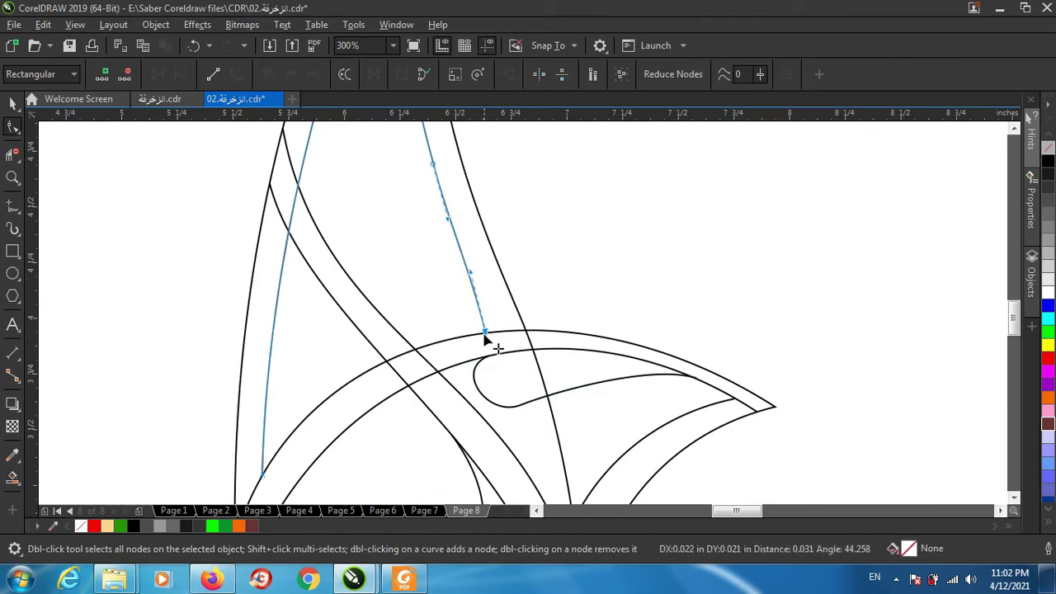
pyautogui.scroll(-2, 498, 357)
pyautogui.scroll(1, 459, 302)
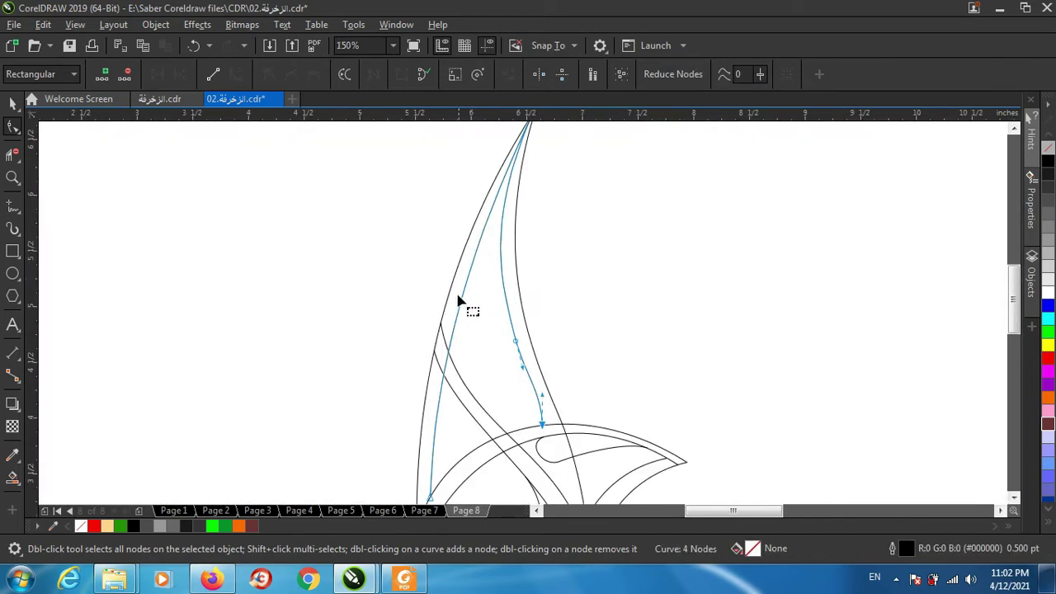
pyautogui.press('F5')
# Draw a small triangular notch beside the left curve and curve its edges
pyautogui.click(452, 328)
pyautogui.click(465, 285)
pyautogui.click(492, 292)
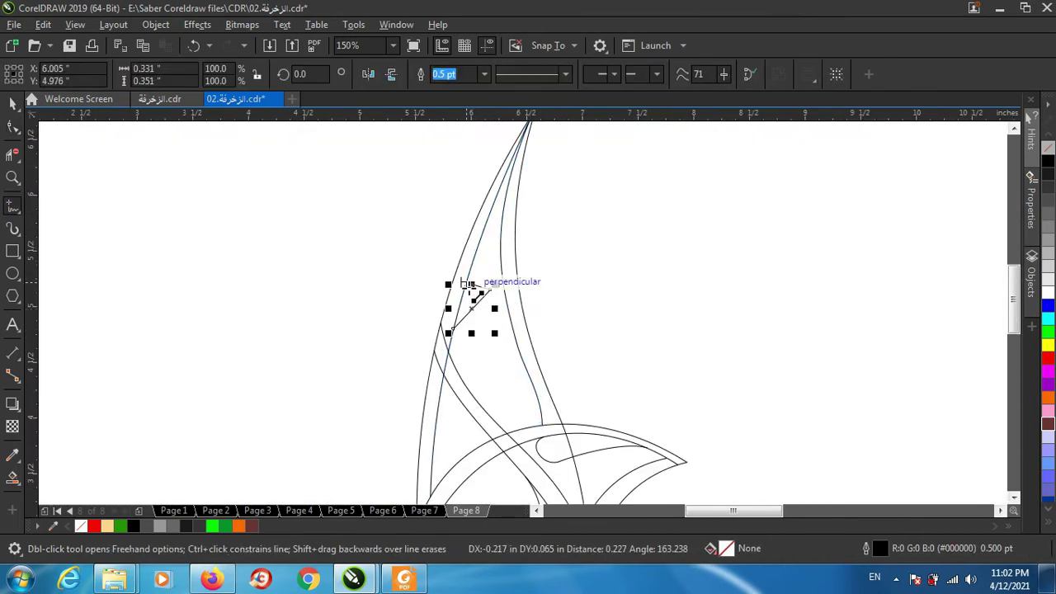
pyautogui.click(452, 328)
pyautogui.scroll(-1, 481, 255)
pyautogui.scroll(1, 481, 256)
pyautogui.press('F10')
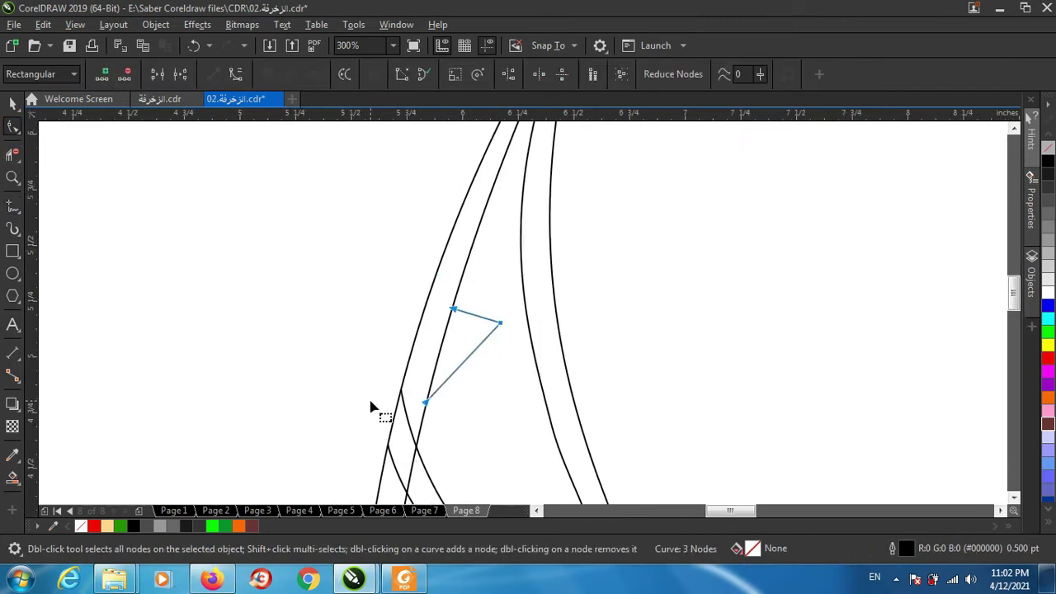
pyautogui.moveTo(459, 384); pyautogui.dragTo(490, 358)
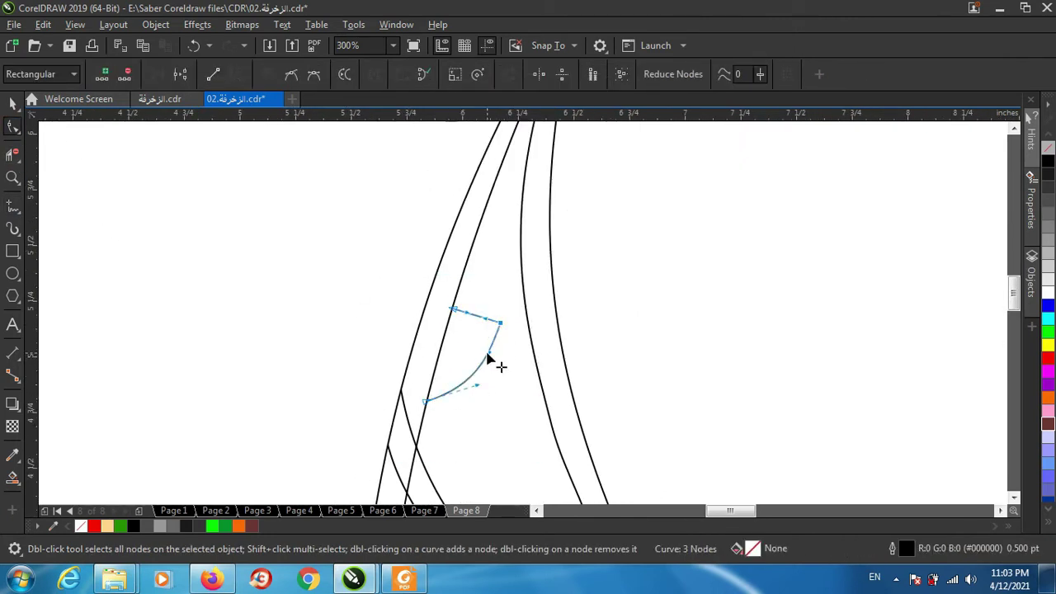
pyautogui.scroll(1, 502, 288)
pyautogui.moveTo(420, 371)
pyautogui.mouseDown()
pyautogui.moveTo(465, 259)
pyautogui.moveTo(487, 335)
pyautogui.mouseUp()
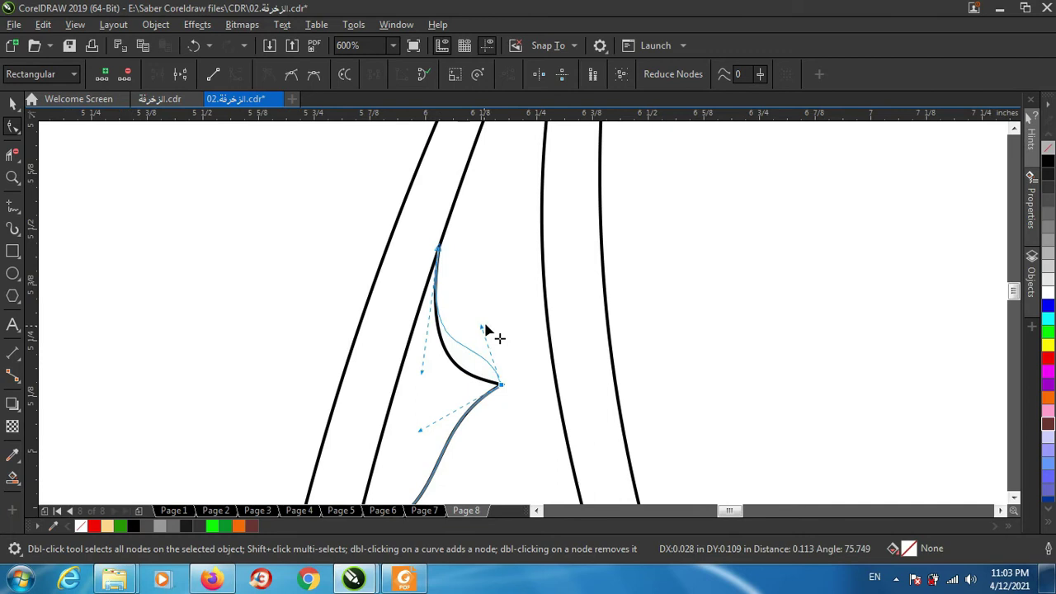
pyautogui.scroll(1, 488, 335)
pyautogui.moveTo(432, 315)
pyautogui.mouseDown()
pyautogui.moveTo(432, 369)
pyautogui.moveTo(500, 405)
pyautogui.mouseUp()
# Reshape the hook curve by adding and removing nodes and widening its top
pyautogui.doubleClick(436, 376)
pyautogui.scroll(1, 500, 405)
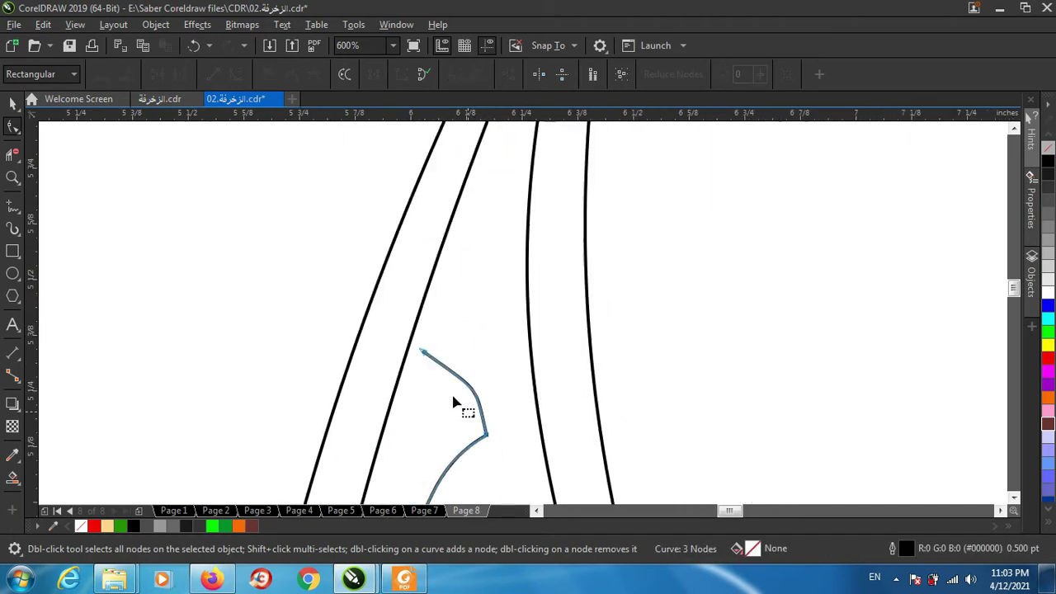
pyautogui.doubleClick(369, 256)
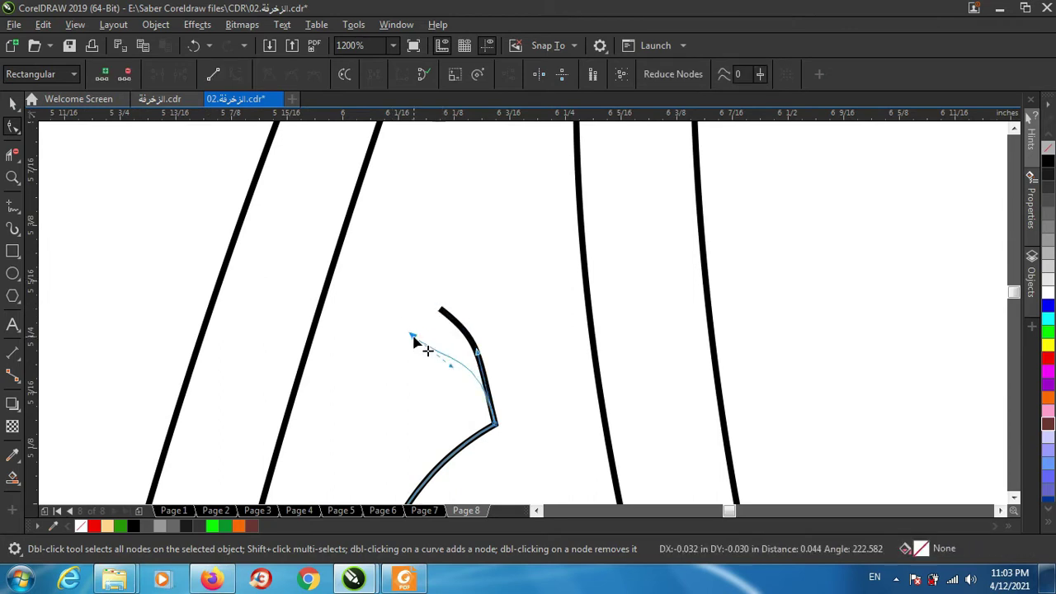
pyautogui.moveTo(443, 314); pyautogui.dragTo(471, 346)
pyautogui.scroll(-1, 471, 346)
pyautogui.scroll(1, 484, 420)
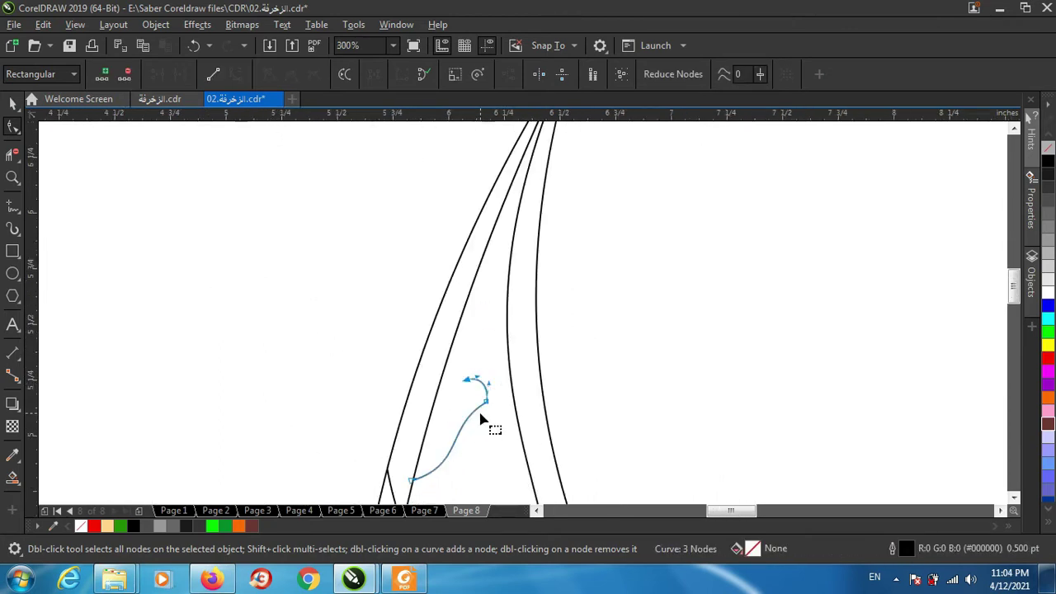
pyautogui.moveTo(416, 247); pyautogui.dragTo(410, 292)
pyautogui.scroll(-3, 465, 271)
pyautogui.scroll(1, 464, 322)
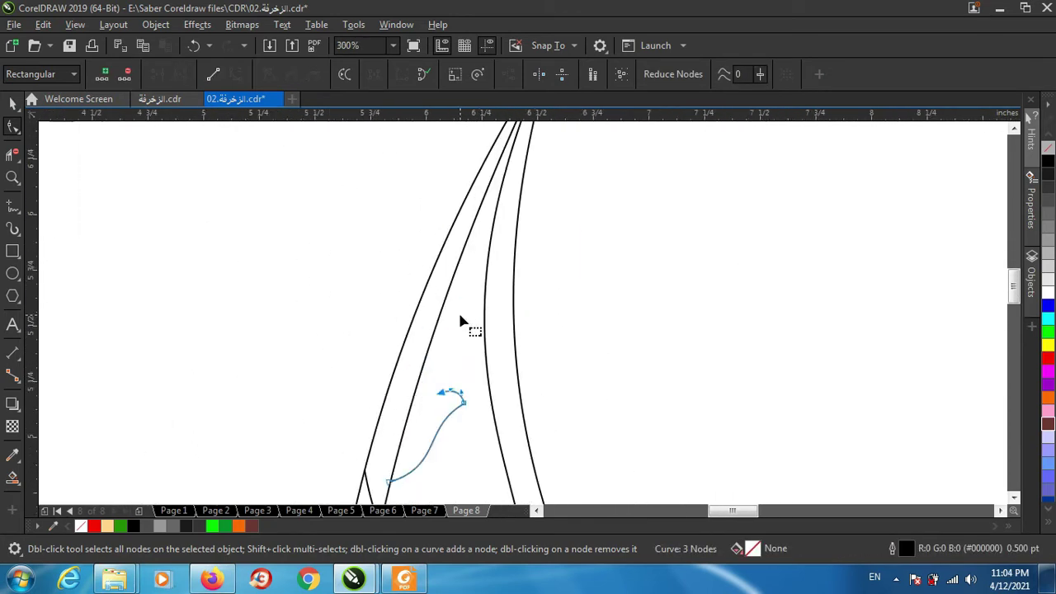
# Draw a line from the hook's end up toward the leaf tip and bend it into a curve
pyautogui.press('F5')
pyautogui.click(440, 392)
pyautogui.click(492, 180)
pyautogui.press('F10')
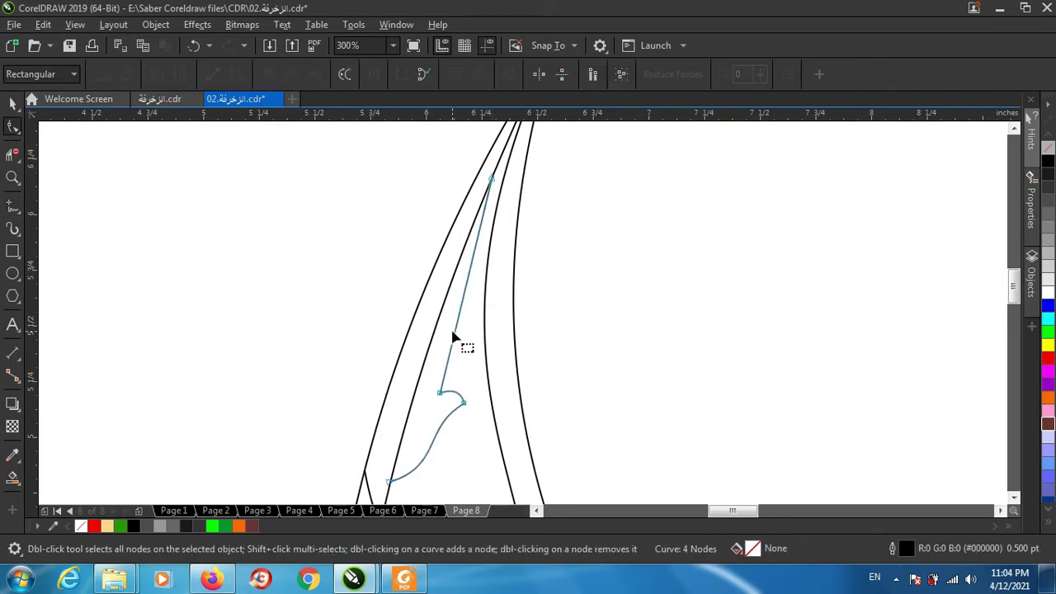
pyautogui.rightClick(455, 328)
pyautogui.click(474, 150)
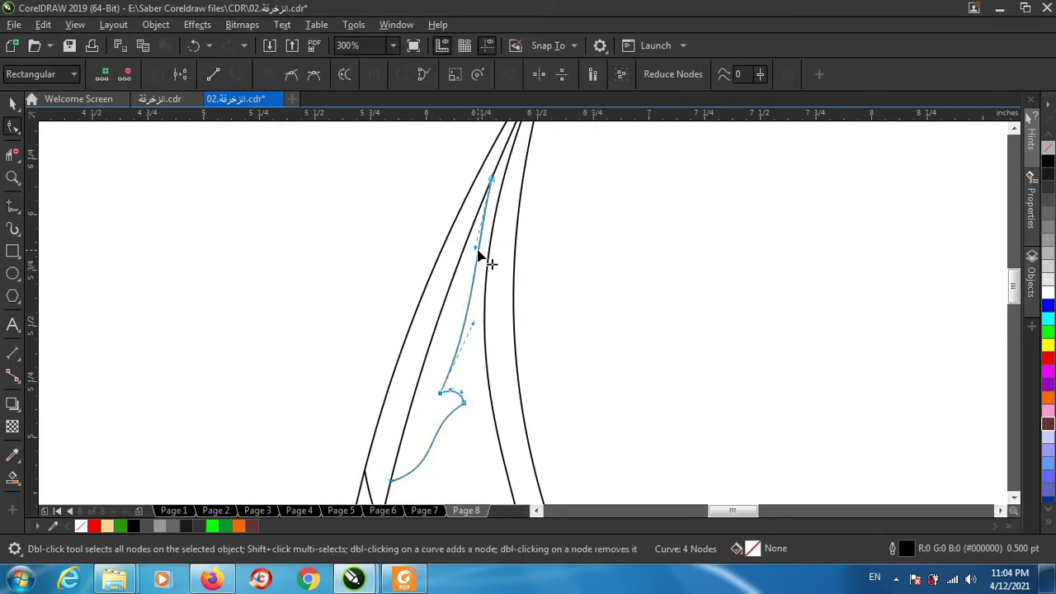
pyautogui.moveTo(464, 347); pyautogui.dragTo(454, 307)
pyautogui.scroll(-1, 448, 322)
pyautogui.scroll(-1, 428, 272)
pyautogui.scroll(1, 428, 273)
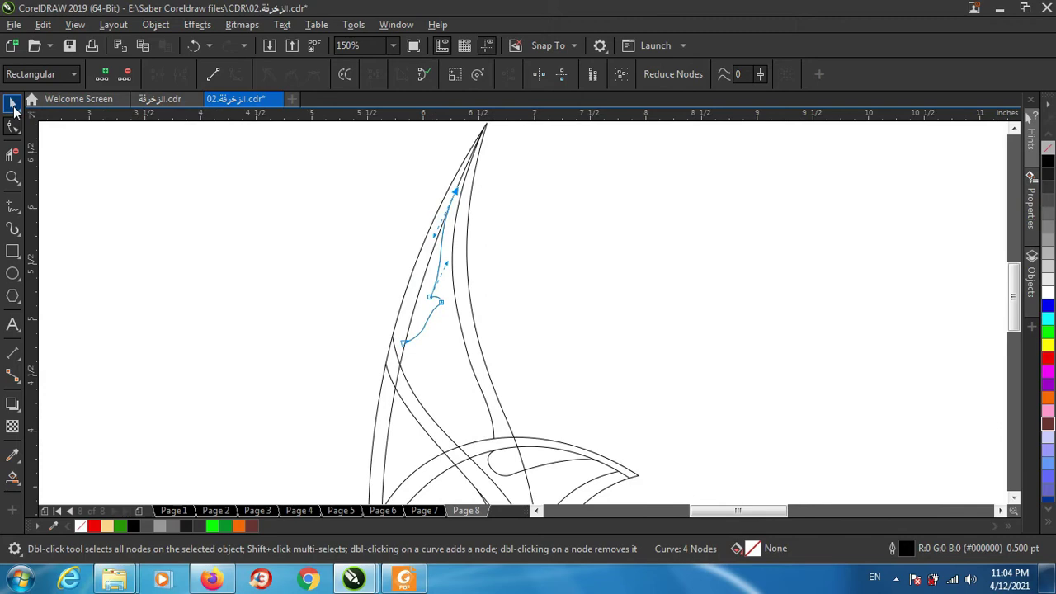
pyautogui.scroll(2, 428, 284)
pyautogui.moveTo(412, 415); pyautogui.dragTo(417, 452)
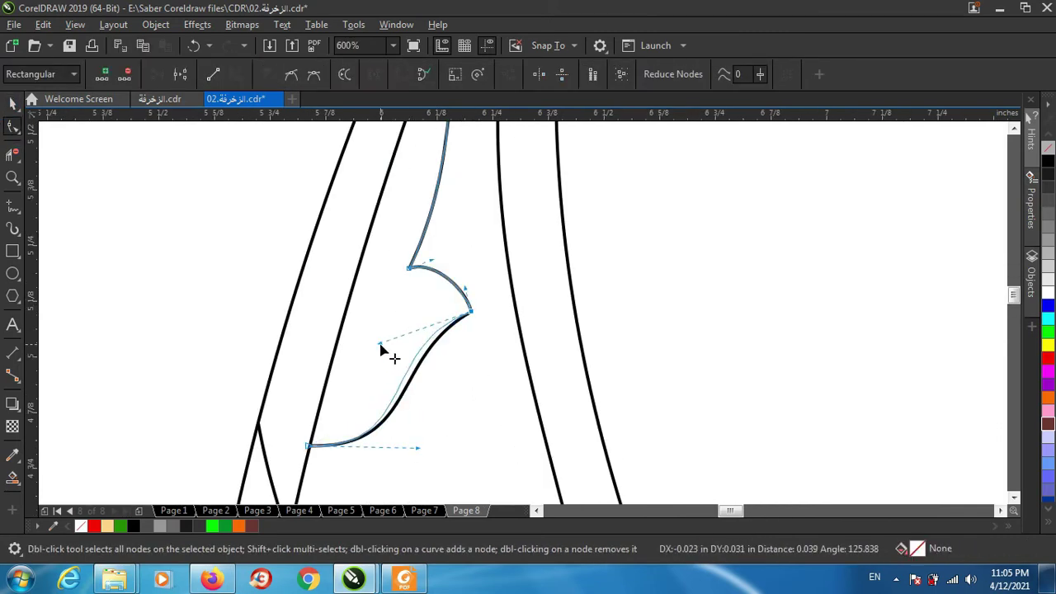
pyautogui.scroll(-3, 381, 330)
pyautogui.scroll(1, 354, 302)
# Draw a three-point freehand line inside the left edge and bend its segments into curves
pyautogui.press('F5')
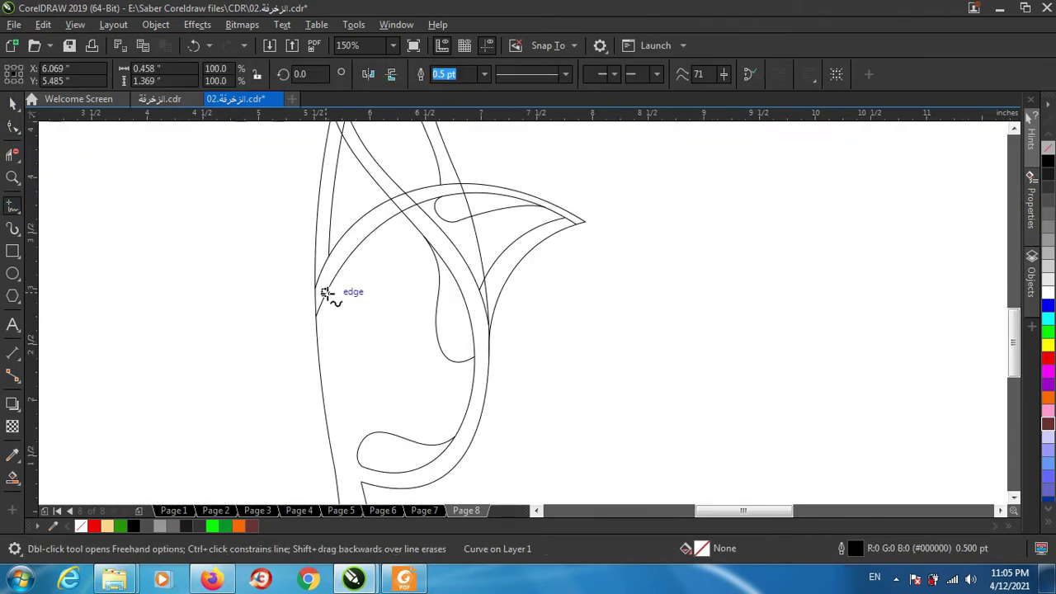
pyautogui.click(328, 288)
pyautogui.doubleClick(374, 343)
pyautogui.click(348, 351)
pyautogui.press('F10')
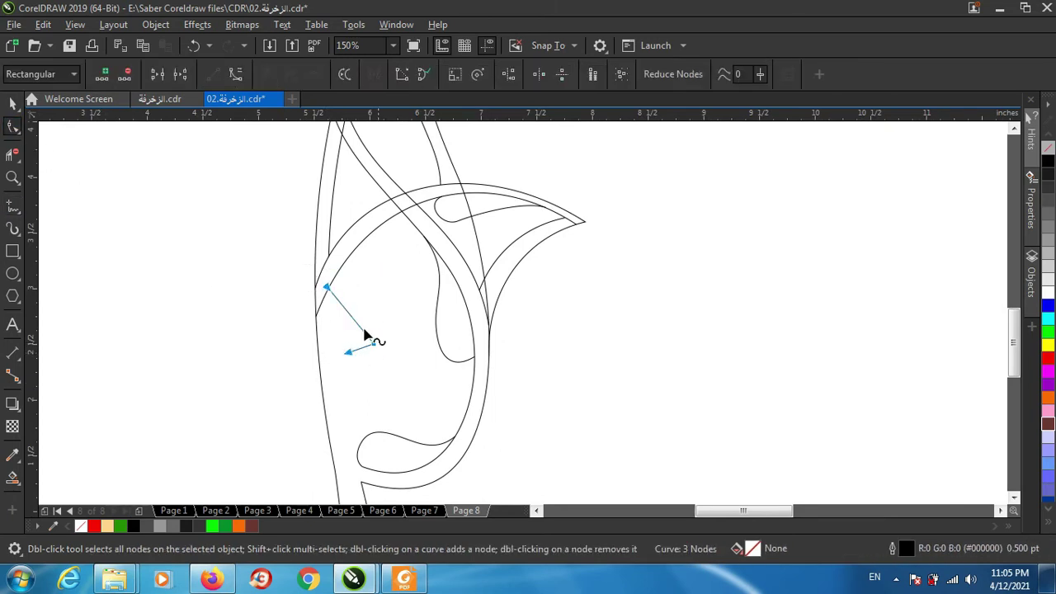
pyautogui.moveTo(354, 330)
pyautogui.mouseDown()
pyautogui.moveTo(349, 341)
pyautogui.moveTo(377, 302)
pyautogui.mouseUp()
pyautogui.scroll(2, 345, 376)
pyautogui.moveTo(377, 344)
pyautogui.mouseDown()
pyautogui.moveTo(353, 325)
pyautogui.moveTo(310, 317)
pyautogui.mouseUp()
# Extend the line down to the lower curl and curve its upper and lower segments
pyautogui.press('F5')
pyautogui.press('F10')
pyautogui.press('F5')
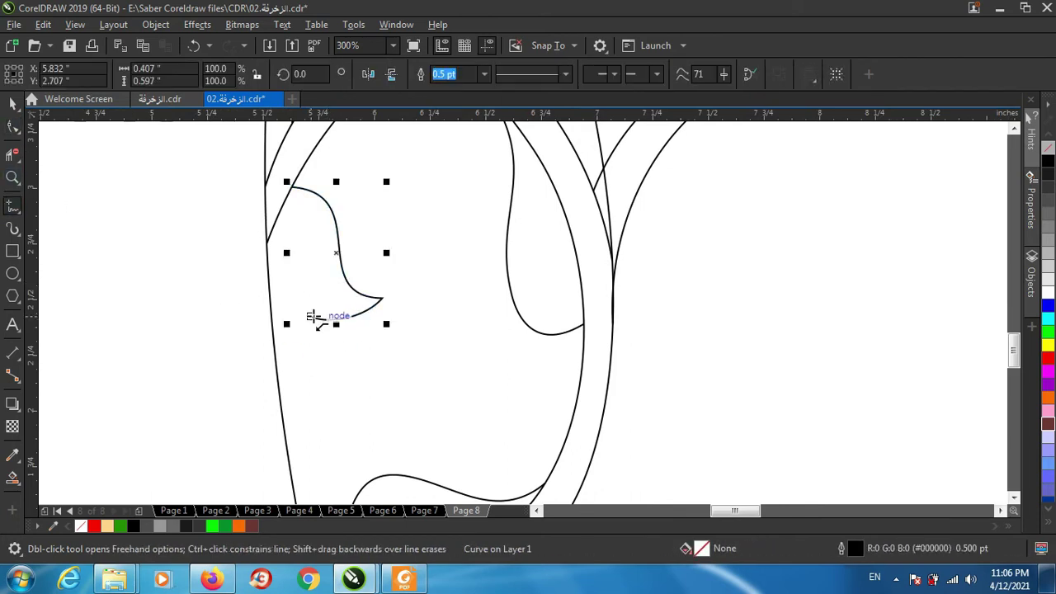
pyautogui.click(310, 318)
pyautogui.click(319, 322)
pyautogui.click(358, 402)
pyautogui.press('F10')
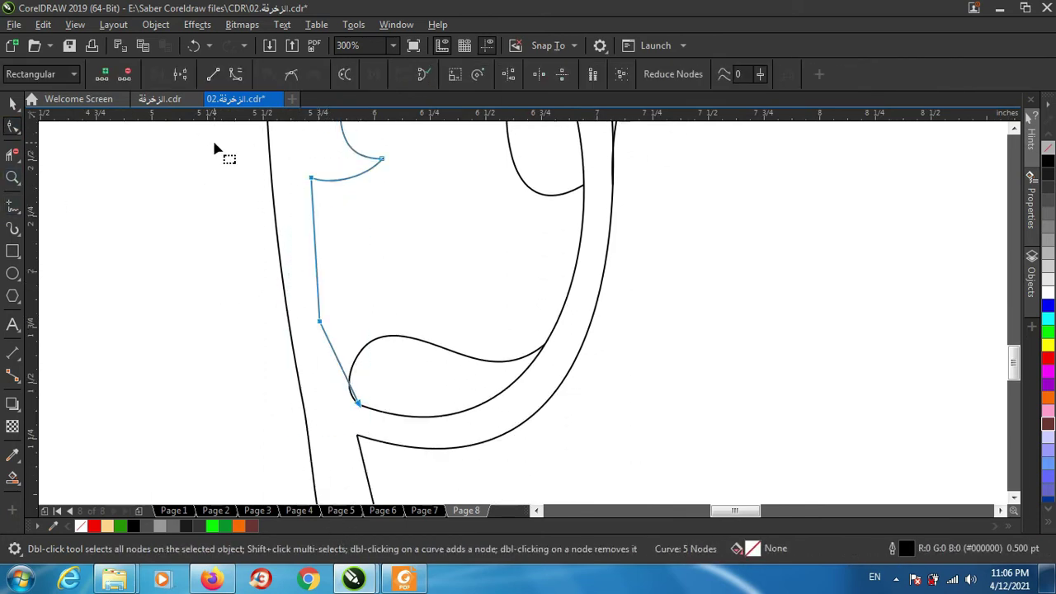
pyautogui.moveTo(309, 223); pyautogui.dragTo(330, 286)
pyautogui.moveTo(338, 361); pyautogui.dragTo(337, 396)
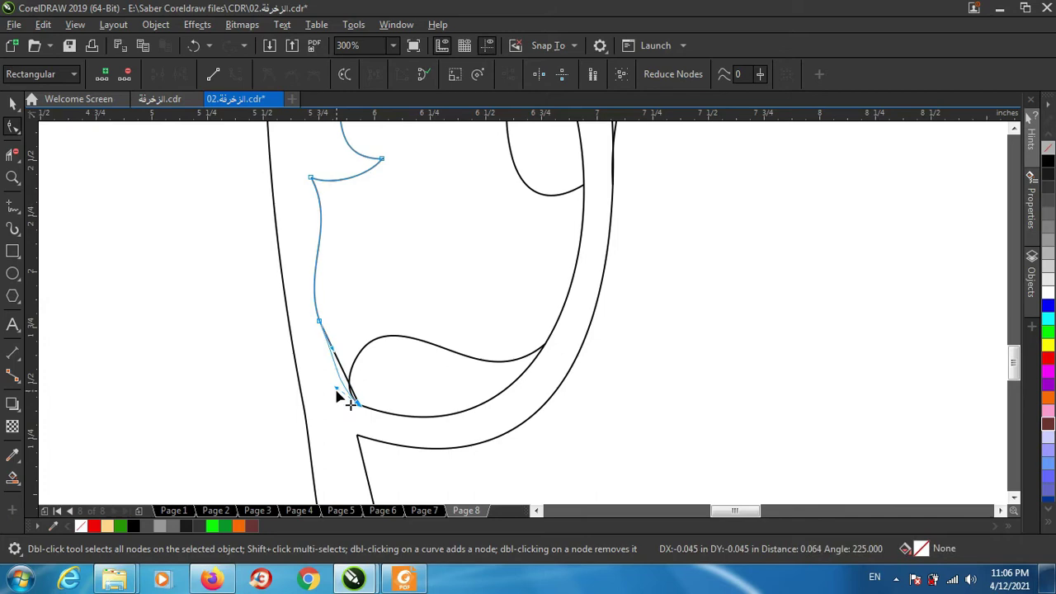
pyautogui.scroll(1, 336, 396)
pyautogui.scroll(-3, 299, 308)
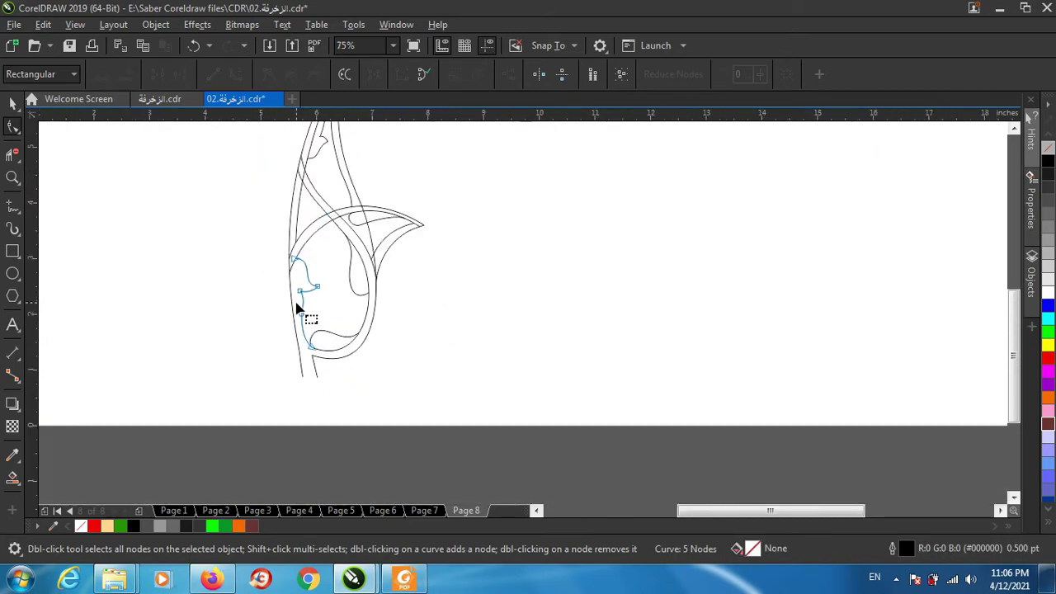
pyautogui.scroll(-1, 298, 308)
pyautogui.scroll(1, 295, 302)
pyautogui.scroll(1, 310, 433)
pyautogui.press('F5')
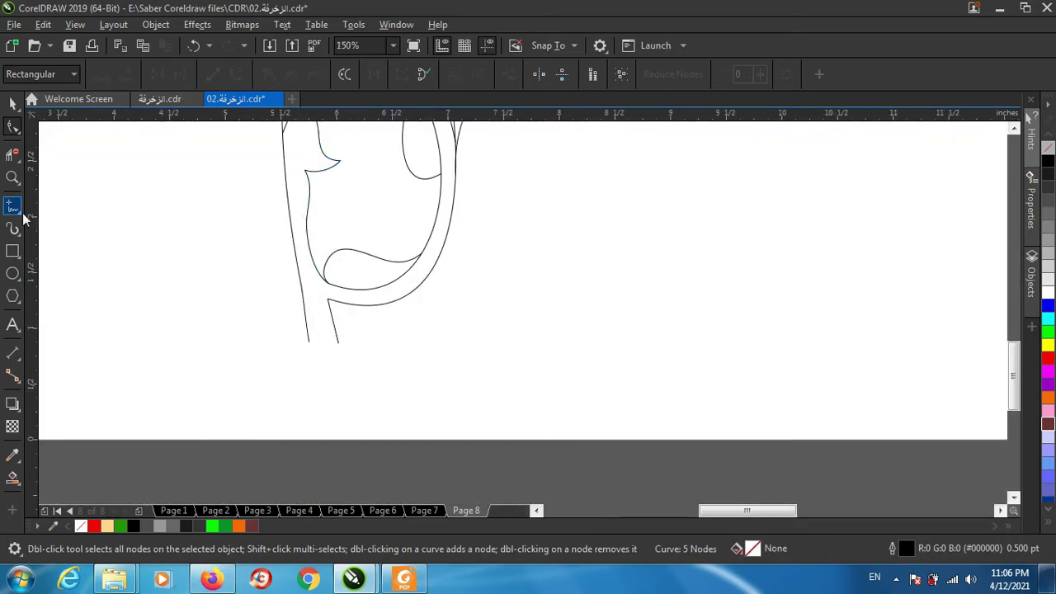
# Draw a horizontal base line under the stem and zoom out to view the whole ornament
pyautogui.click(283, 348)
pyautogui.click(385, 346)
pyautogui.press('F10')
pyautogui.scroll(1, 319, 346)
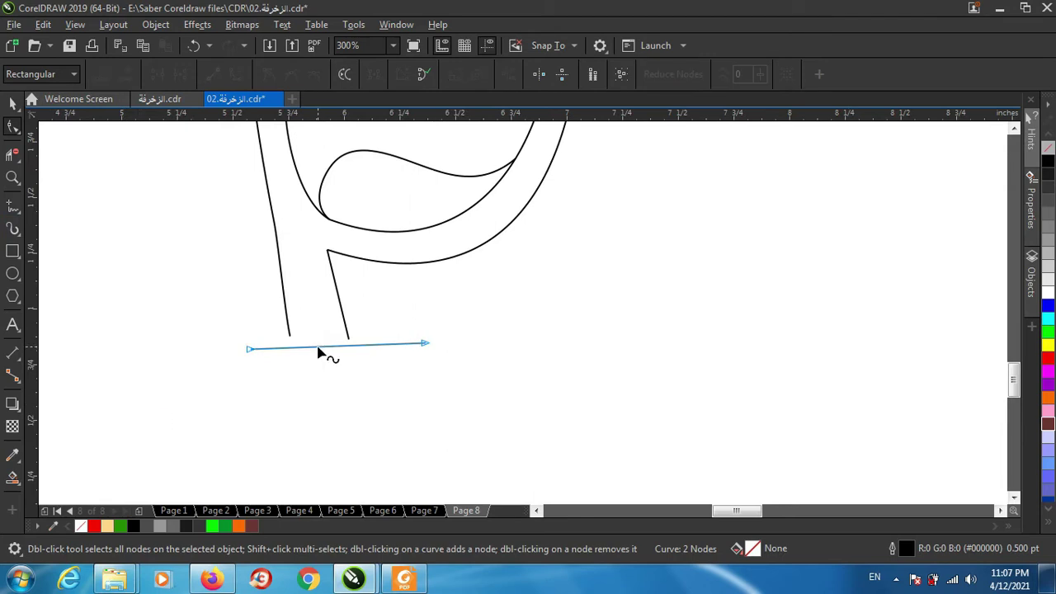
pyautogui.press('Escape')
pyautogui.press('F4')
pyautogui.press('space')
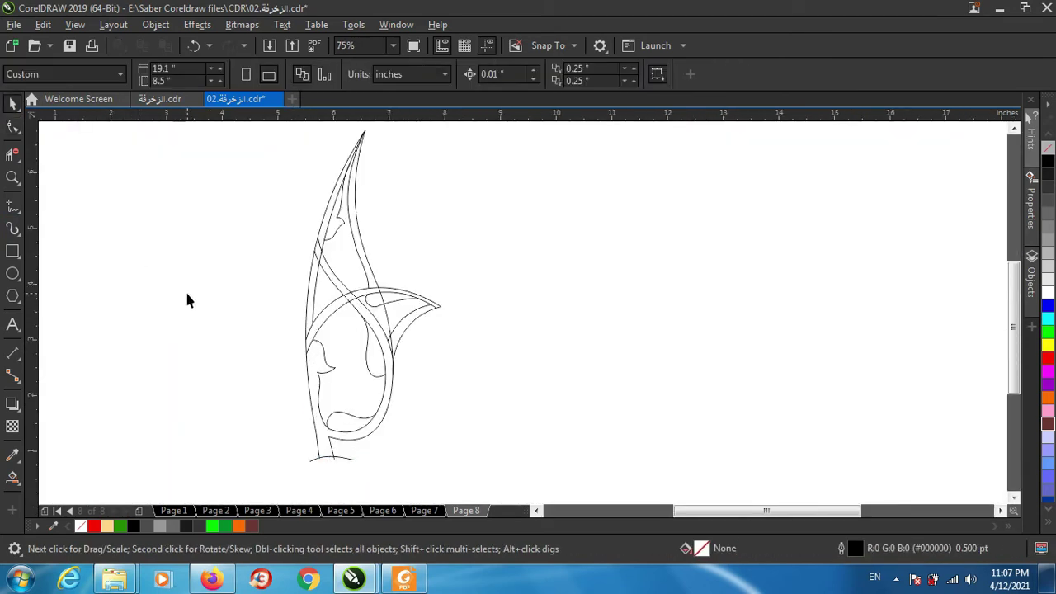
pyautogui.hscroll(-1, 272, 330)
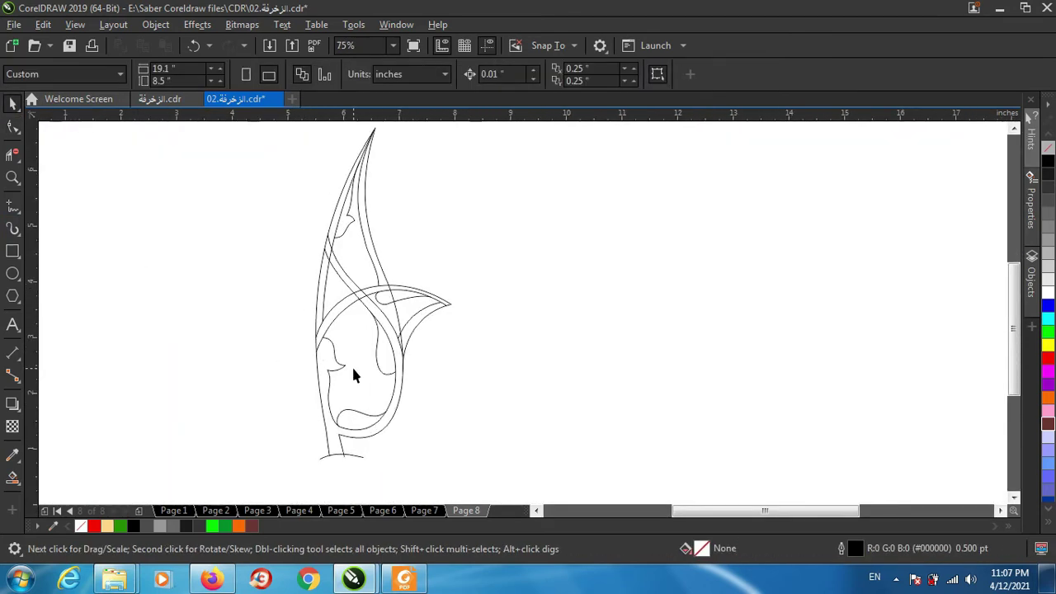
pyautogui.scroll(2, 334, 405)
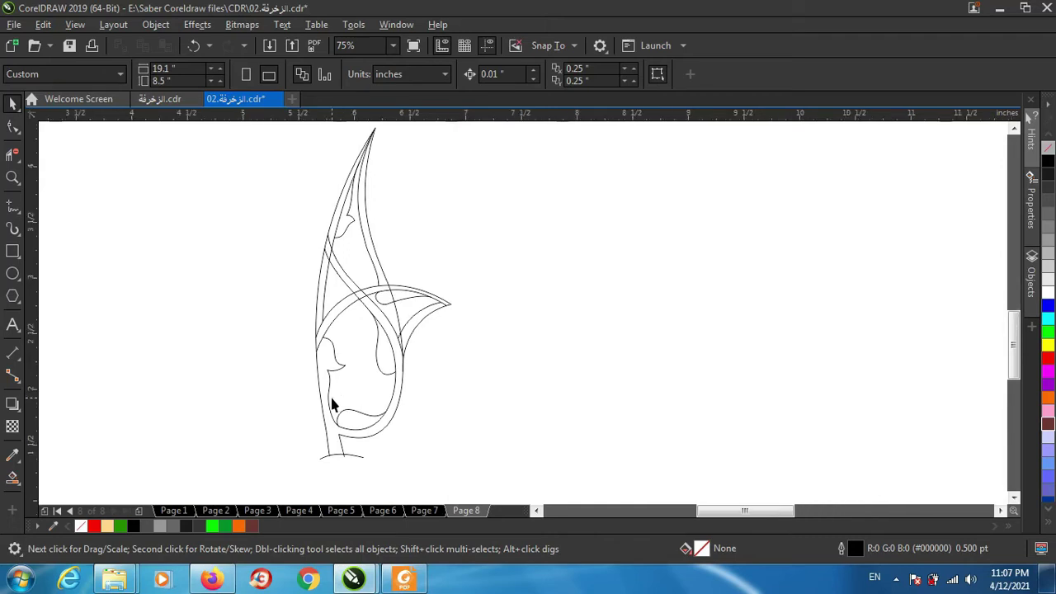
pyautogui.scroll(-1, 334, 401)
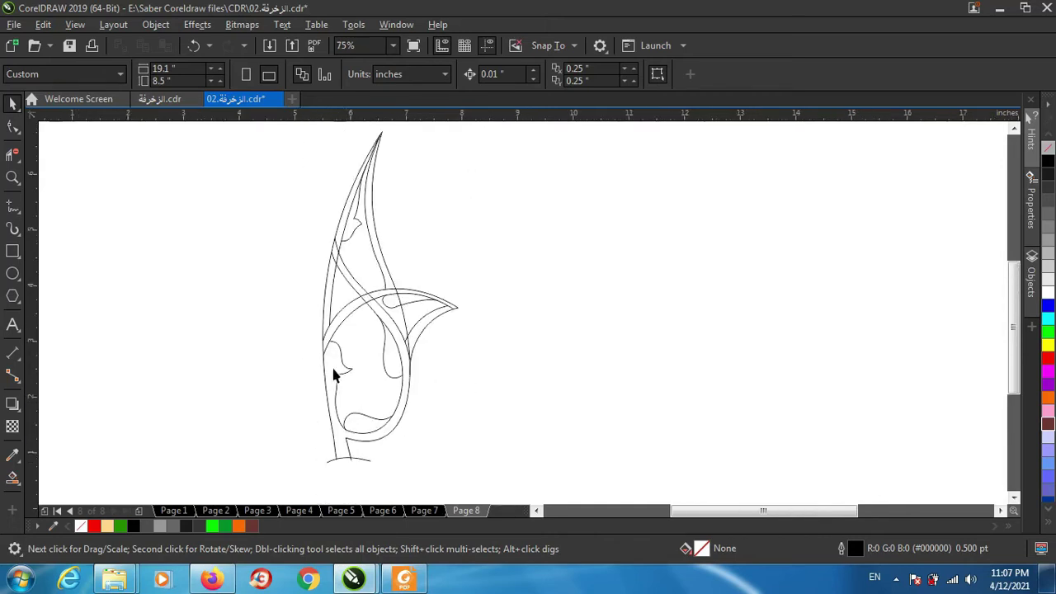
pyautogui.scroll(1, 342, 363)
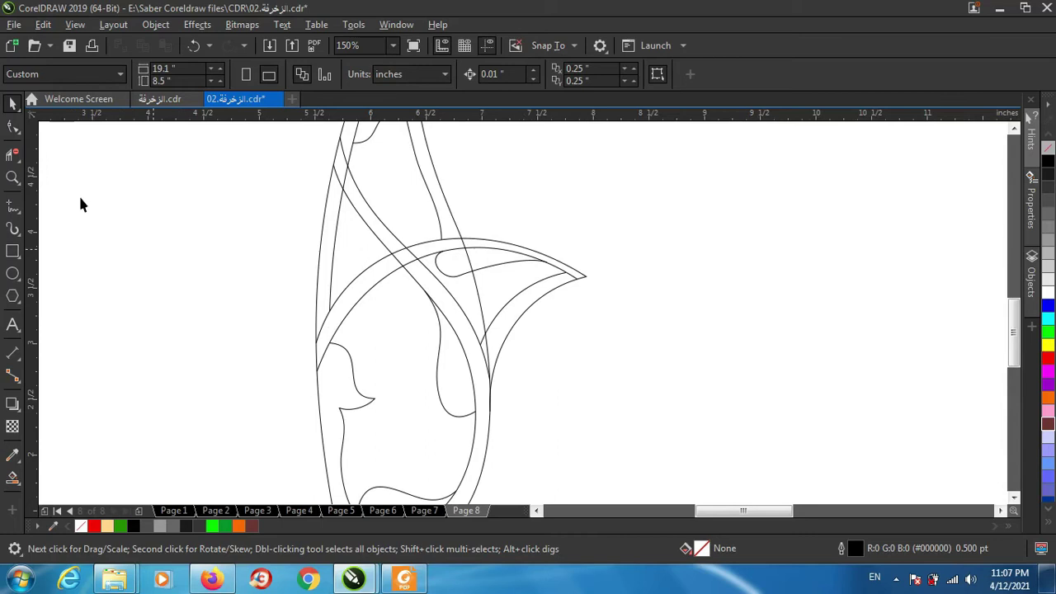
# Trim the inner segment at the right leaf tip, undoing the diagonal segment deletion
pyautogui.click(14, 157)
pyautogui.scroll(2, 492, 343)
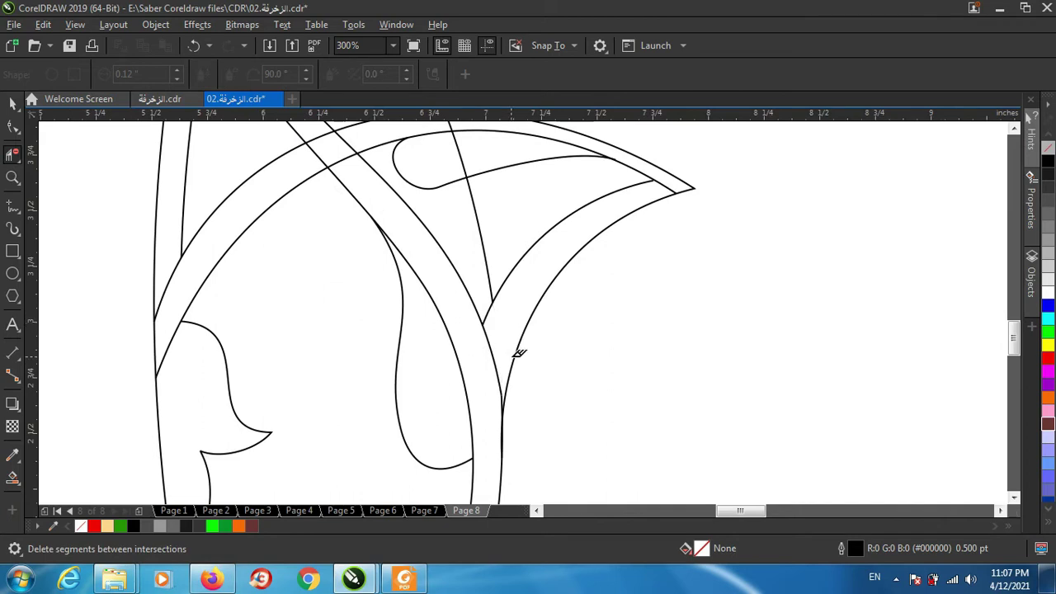
pyautogui.scroll(-1, 514, 344)
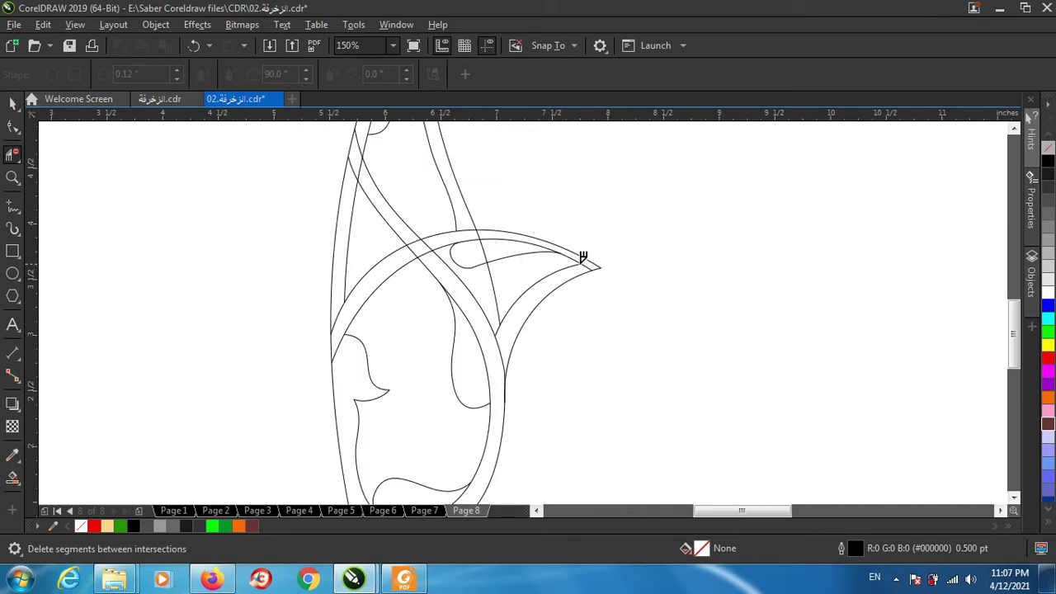
pyautogui.scroll(1, 583, 258)
pyautogui.click(592, 263)
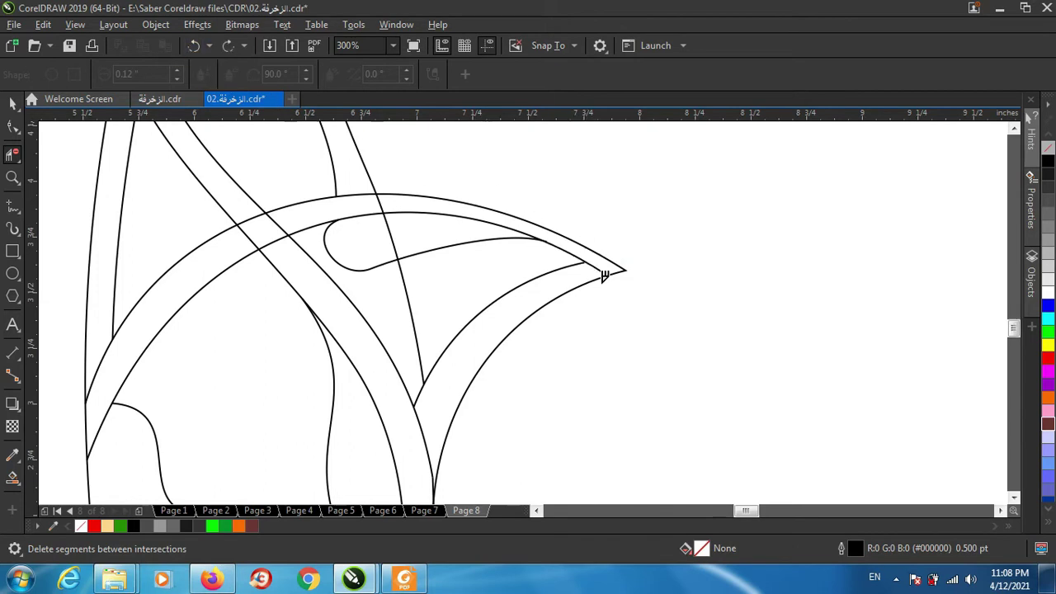
pyautogui.scroll(2, 602, 269)
pyautogui.moveTo(617, 223); pyautogui.dragTo(619, 228)
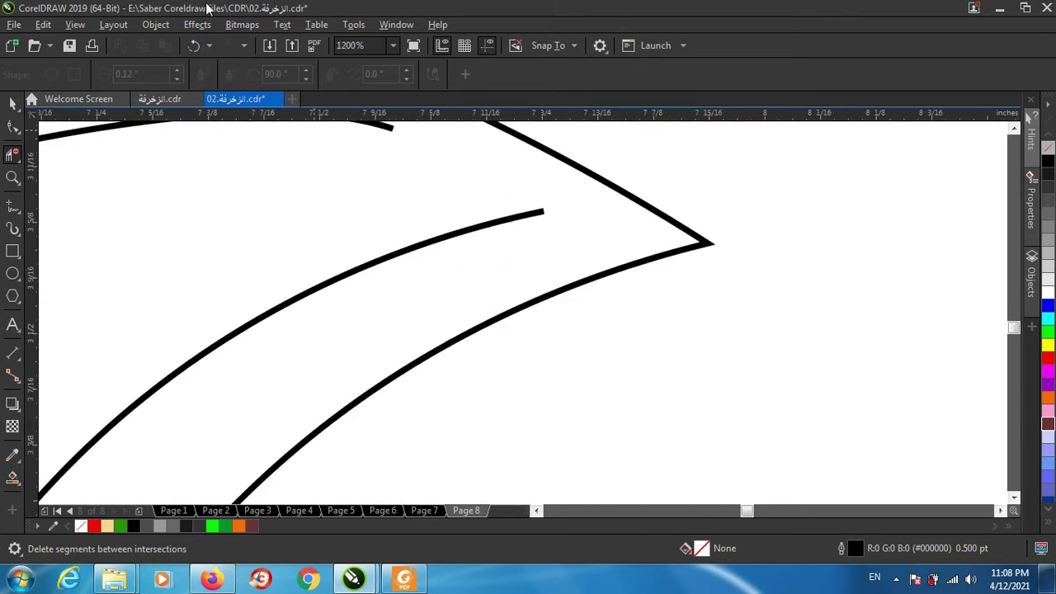
pyautogui.click(195, 47)
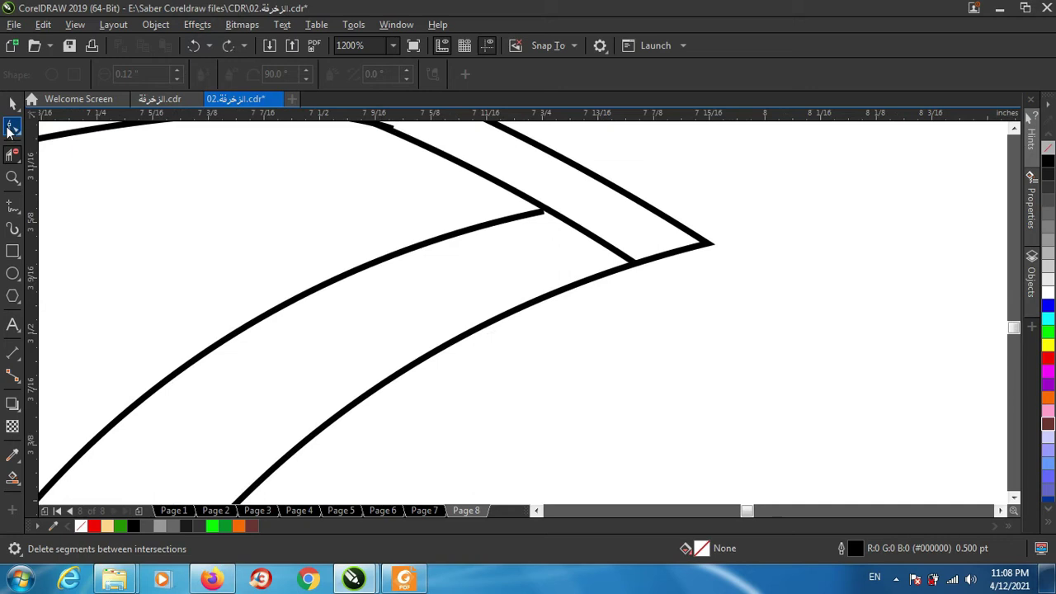
# Move the inner curve's end onto the diagonal line, then trim the diagonal and curve-tip overhangs
pyautogui.click(10, 128)
pyautogui.click(542, 213)
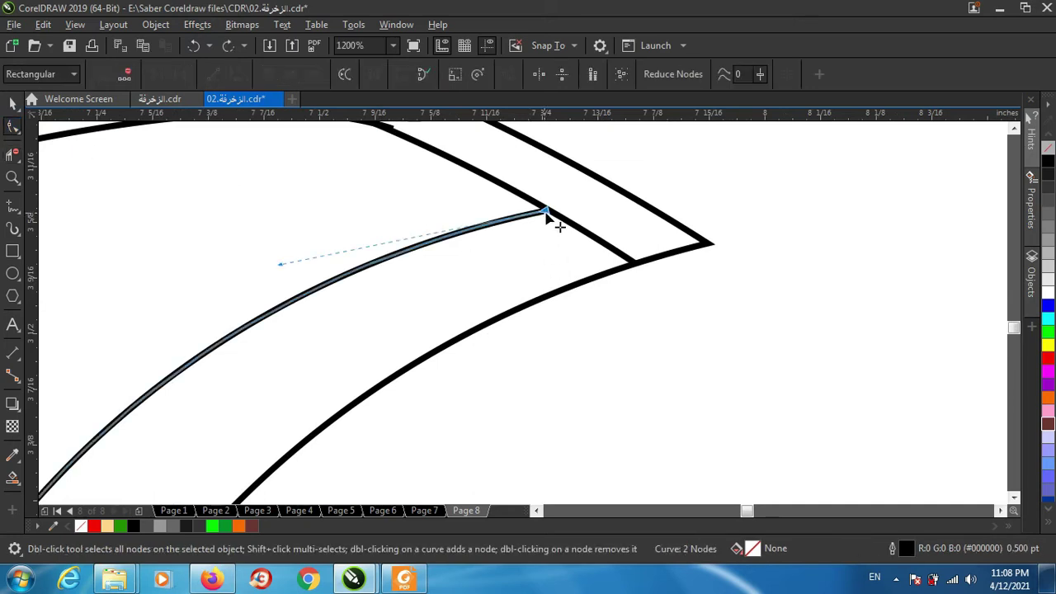
pyautogui.moveTo(546, 212); pyautogui.dragTo(559, 202)
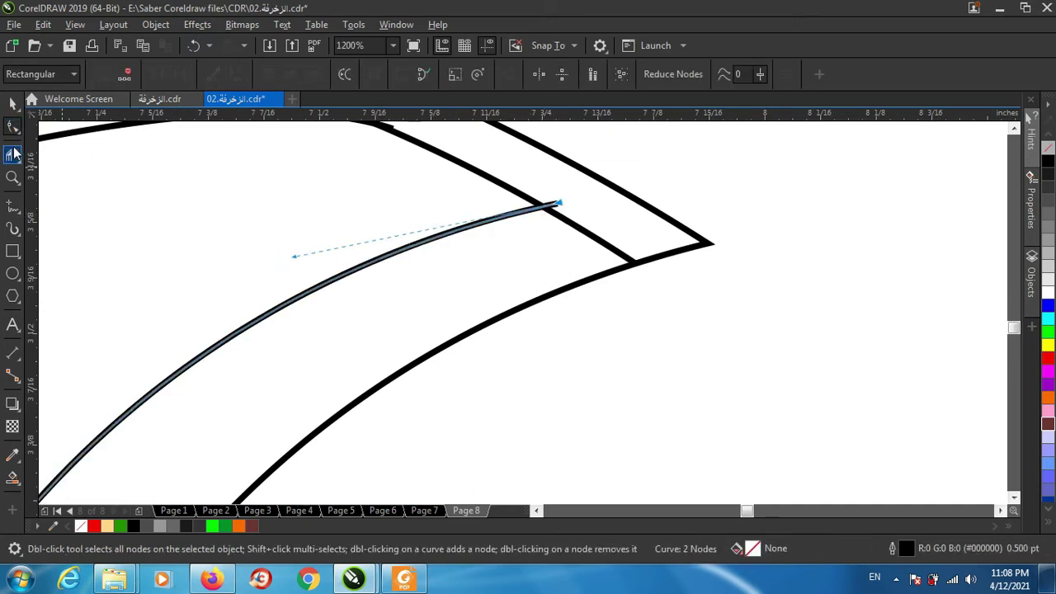
pyautogui.click(14, 153)
pyautogui.click(581, 231)
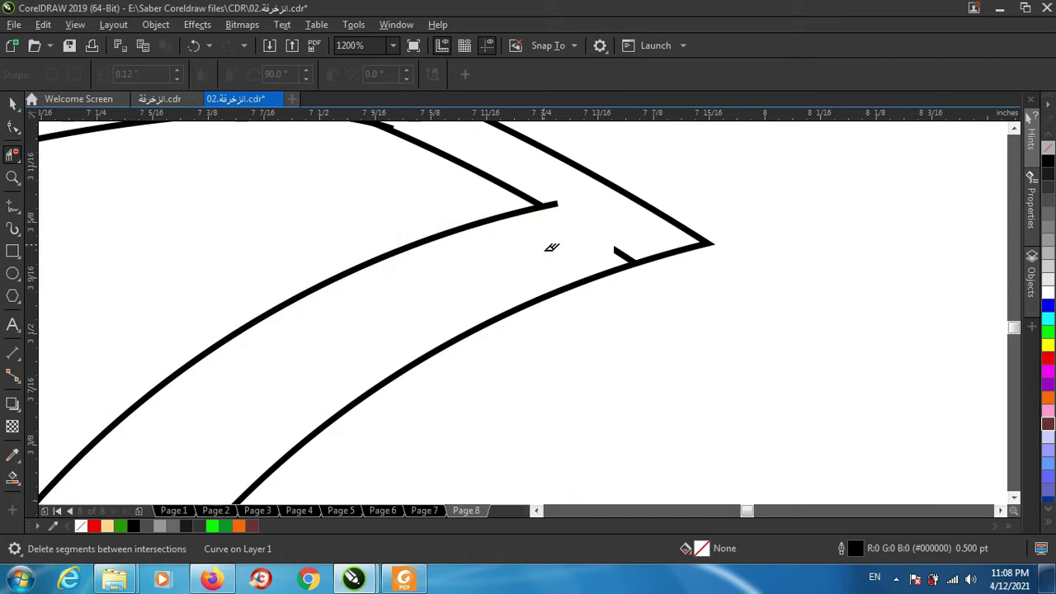
pyautogui.click(553, 201)
pyautogui.scroll(-2, 563, 239)
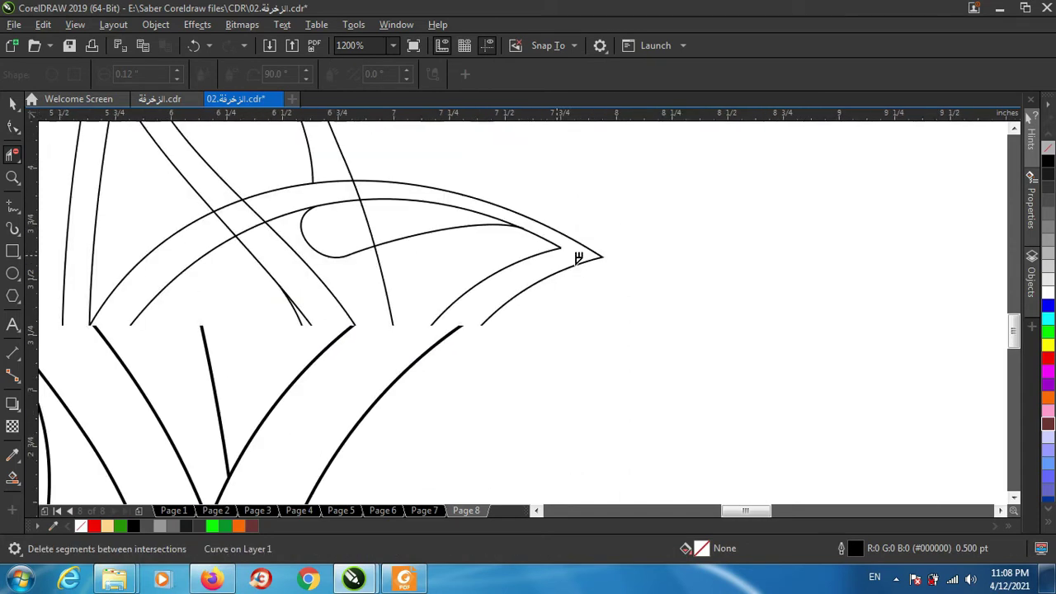
# Delete the overlapping curve pieces inside the right curl and the short segment crossing it
pyautogui.scroll(-2, 577, 251)
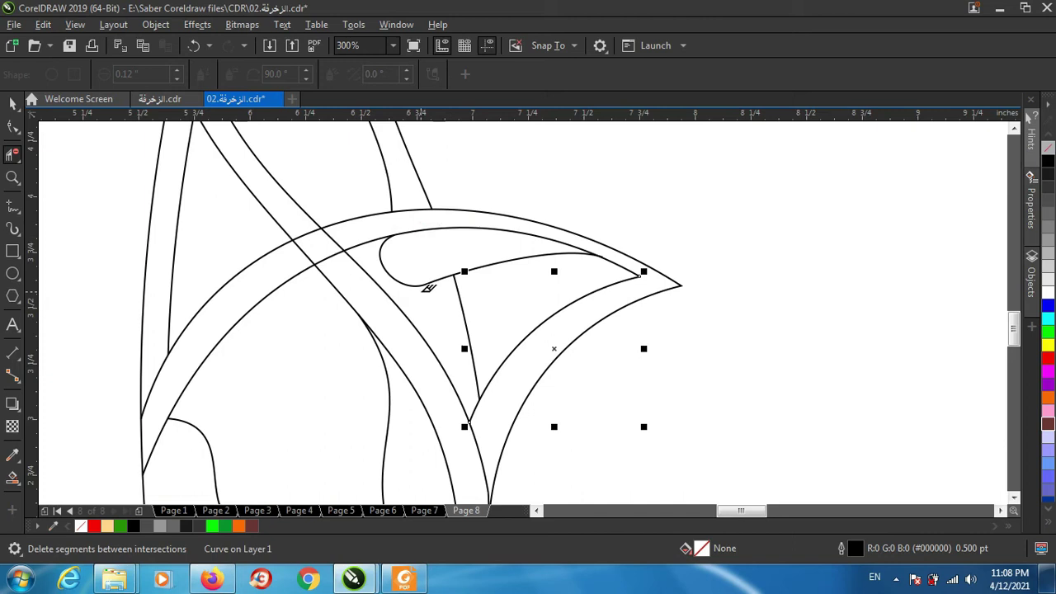
pyautogui.click(458, 232)
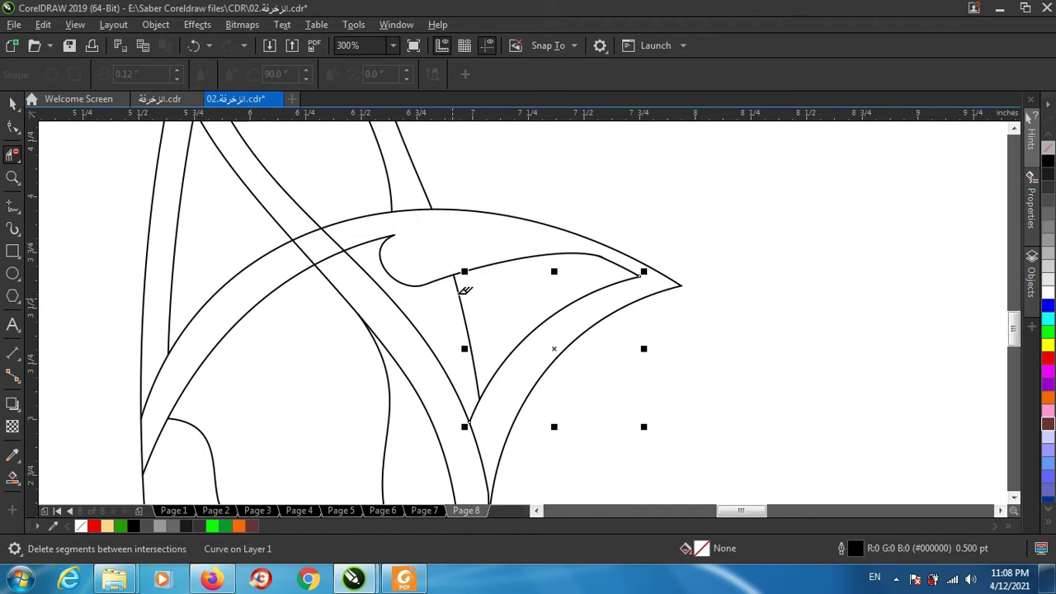
pyautogui.scroll(-1, 502, 280)
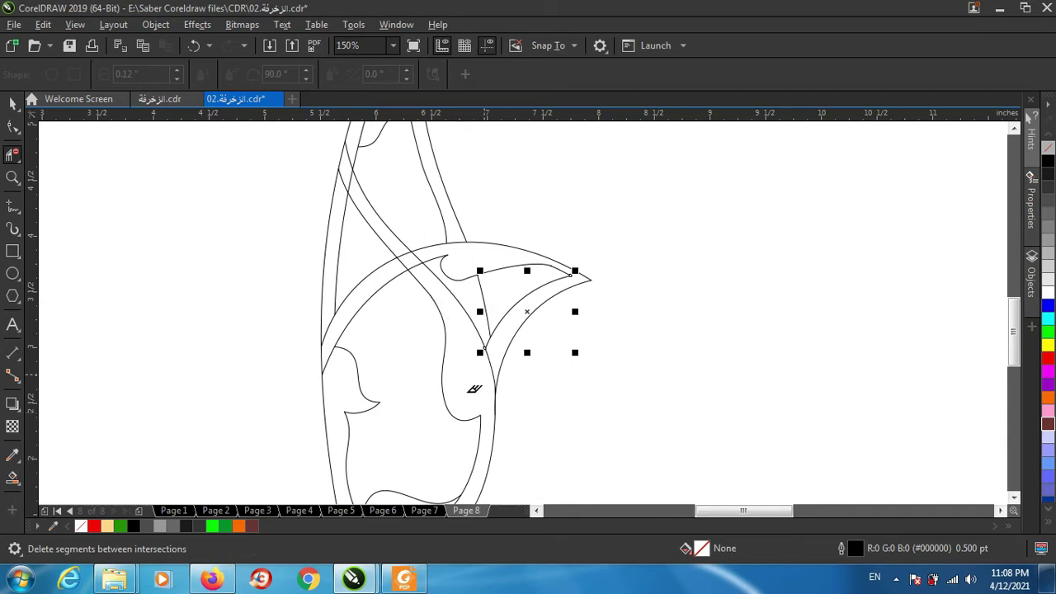
pyautogui.scroll(-1, 475, 373)
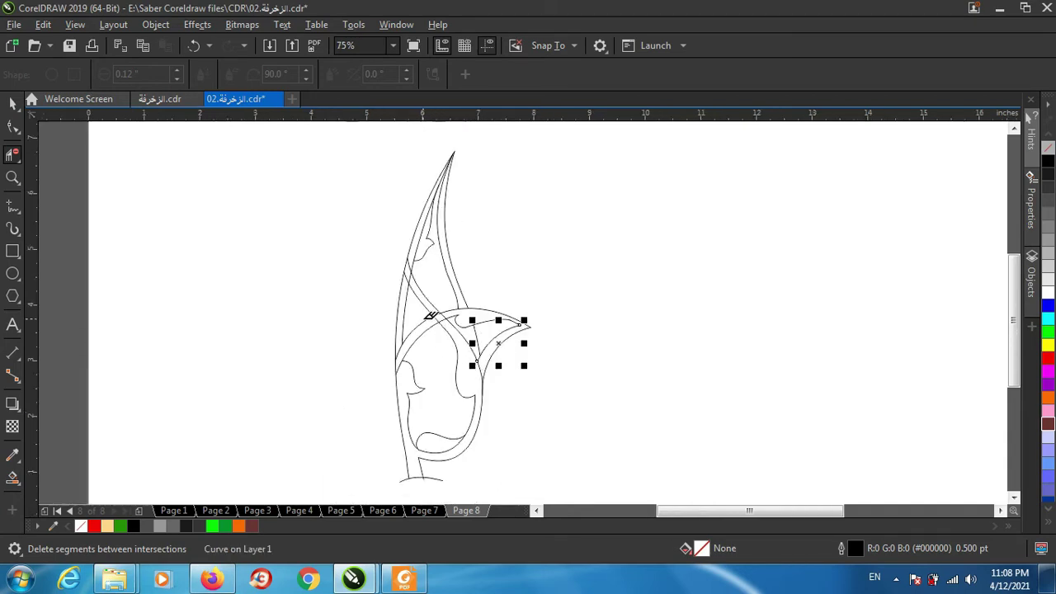
pyautogui.scroll(1, 418, 384)
pyautogui.scroll(1, 382, 339)
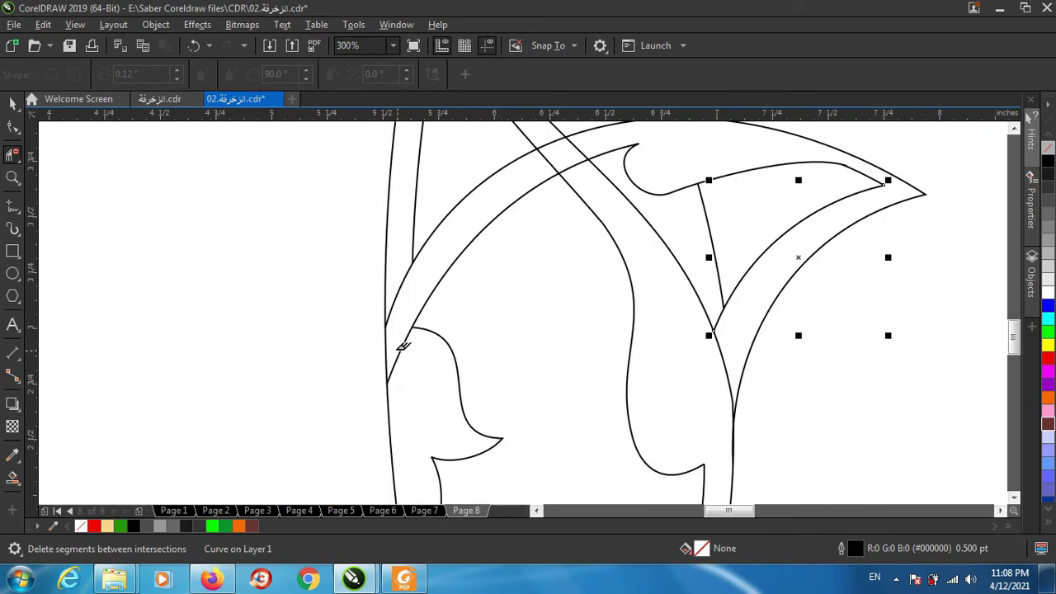
pyautogui.click(395, 351)
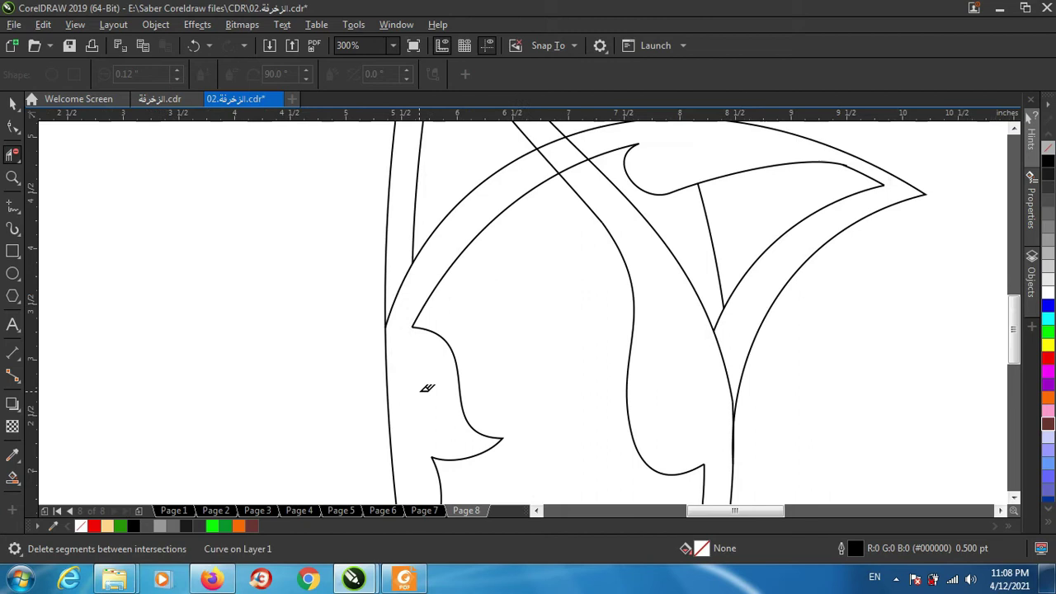
pyautogui.scroll(-1, 427, 384)
pyautogui.scroll(1, 418, 358)
pyautogui.click(413, 312)
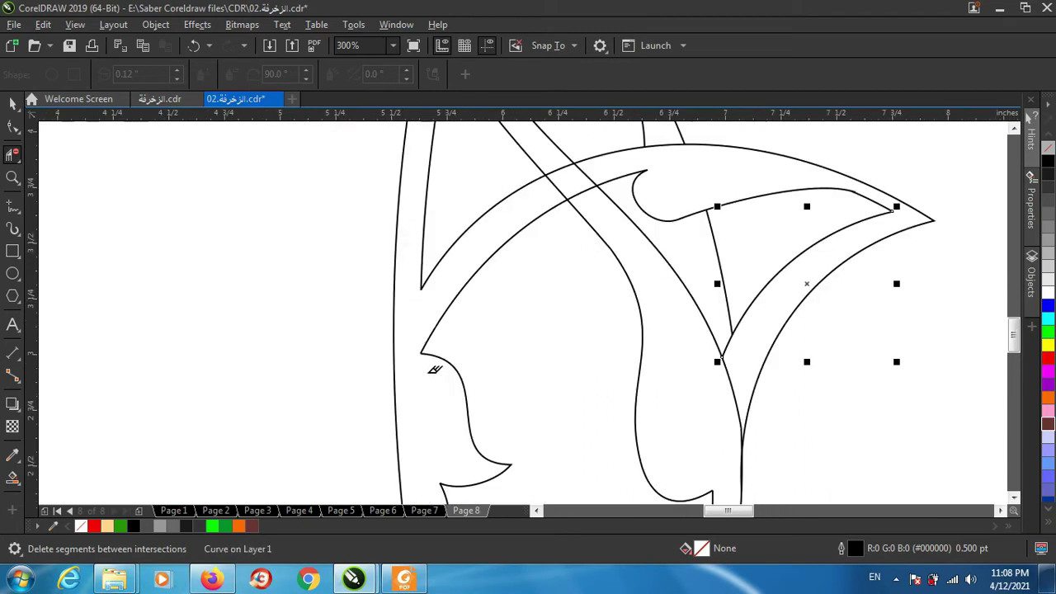
# Delete the small crossing pieces among the upper strands and at the band crossing
pyautogui.scroll(-1, 433, 368)
pyautogui.scroll(1, 443, 157)
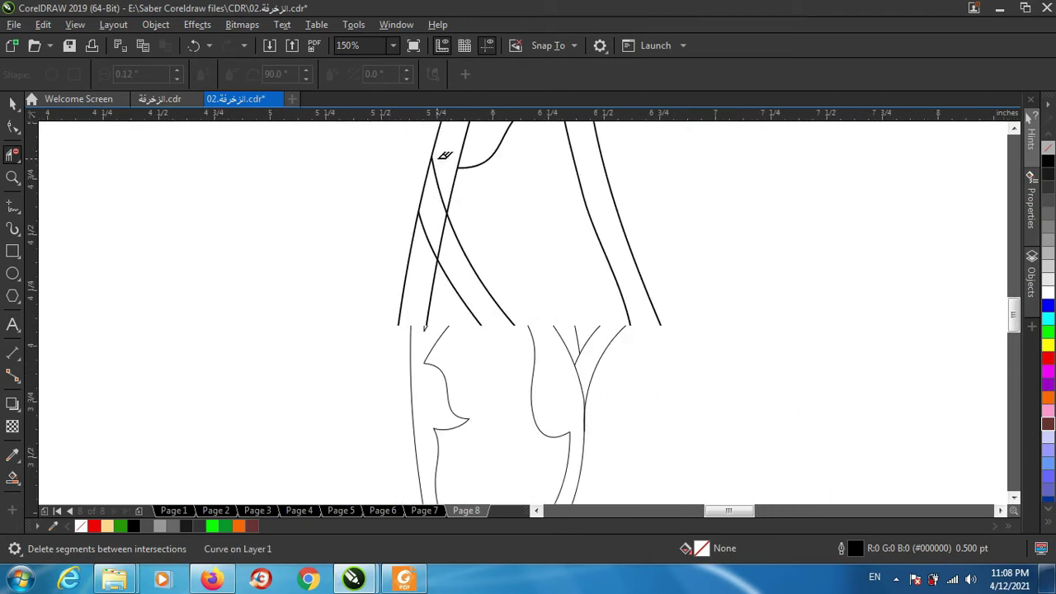
pyautogui.click(443, 181)
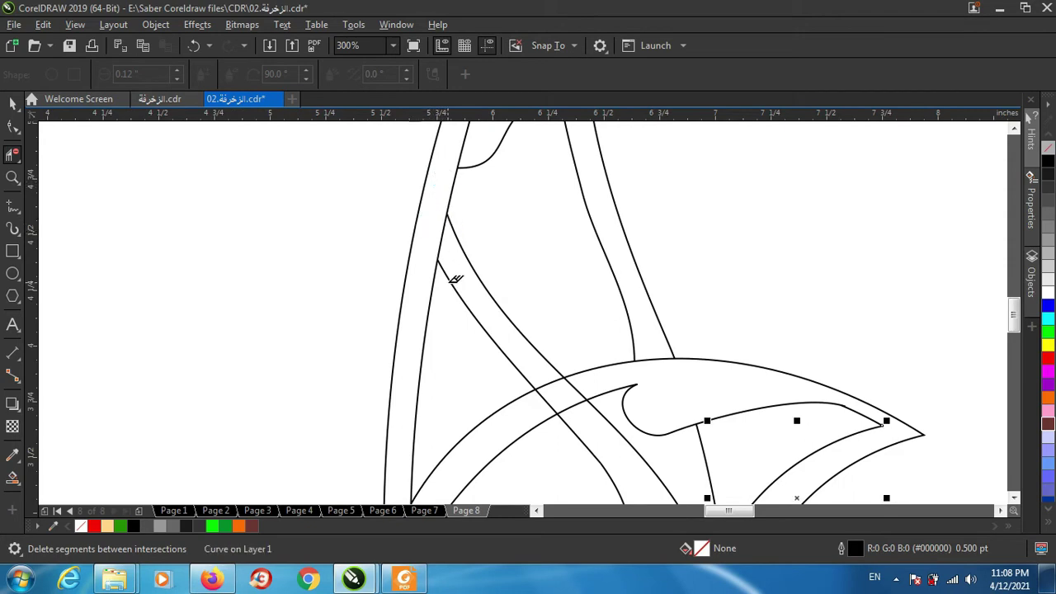
pyautogui.scroll(-1, 454, 279)
pyautogui.scroll(-1, 450, 274)
pyautogui.scroll(2, 443, 242)
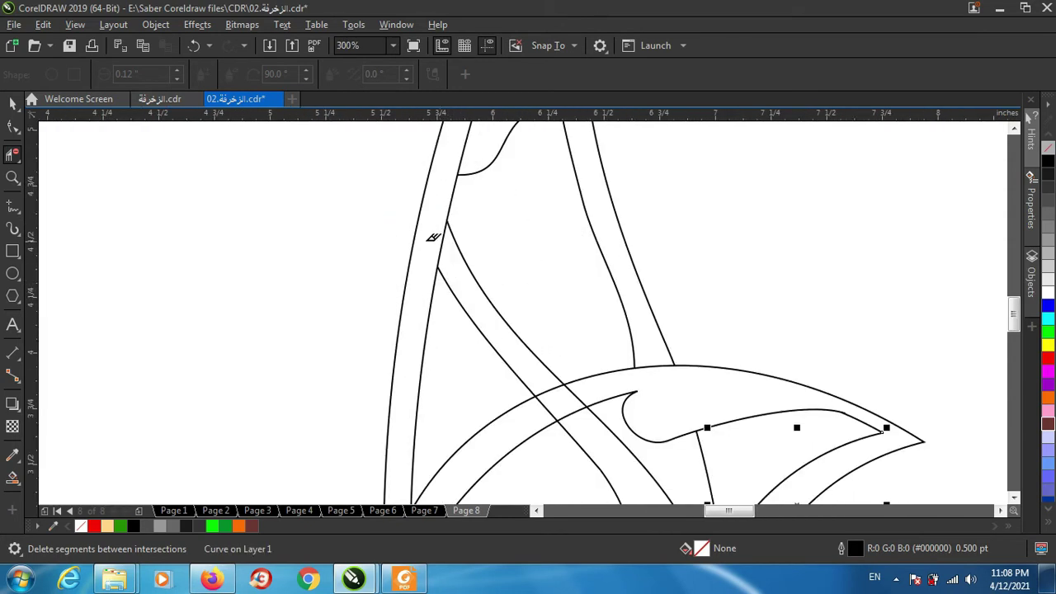
pyautogui.click(443, 245)
pyautogui.scroll(-4, 441, 260)
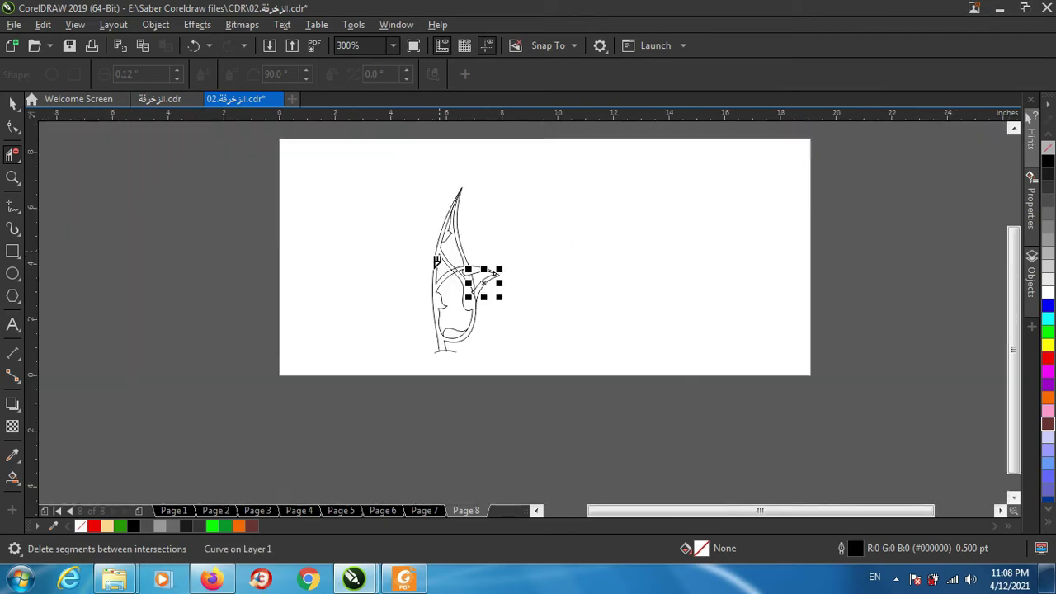
pyautogui.scroll(1, 454, 264)
pyautogui.scroll(2, 456, 264)
# Undo the last deletion and remove the segment between the two diagonal bands
pyautogui.scroll(1, 455, 261)
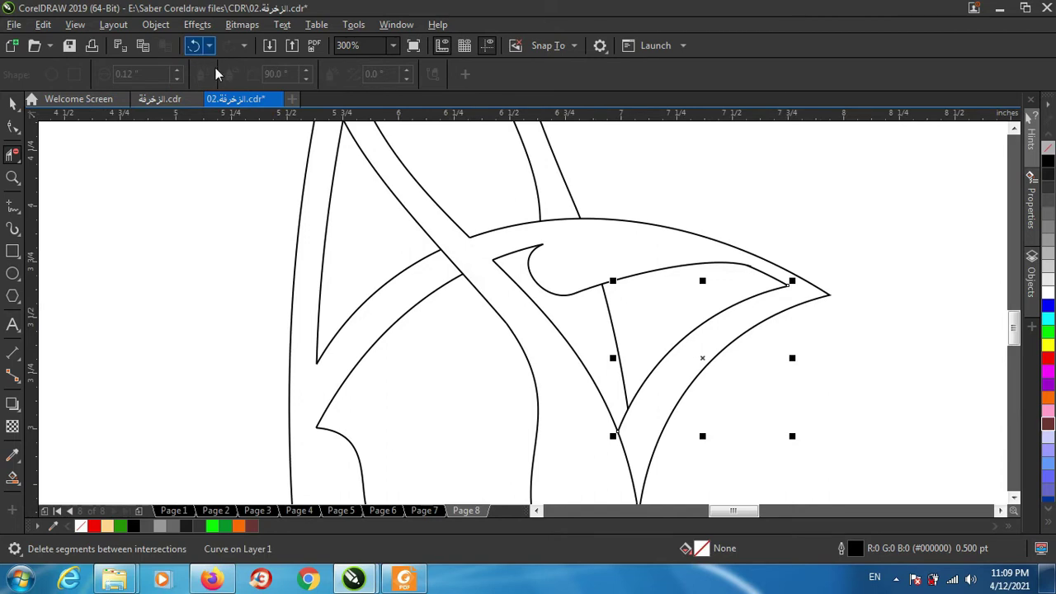
pyautogui.hotkey('ctrl', 'z')
pyautogui.scroll(2, 454, 253)
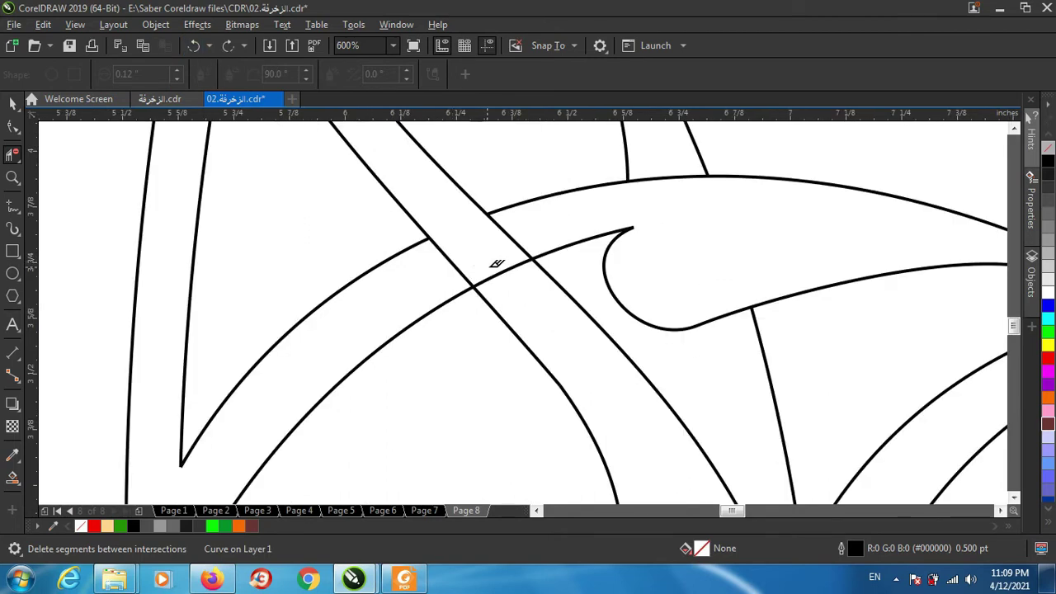
pyautogui.click(500, 271)
pyautogui.scroll(-2, 485, 252)
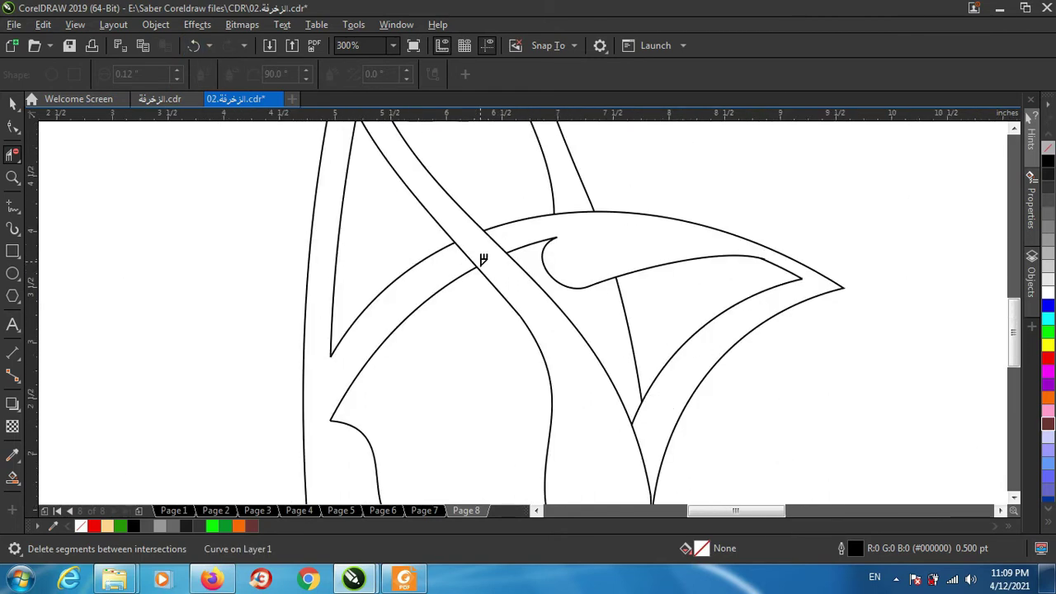
pyautogui.scroll(-2, 483, 259)
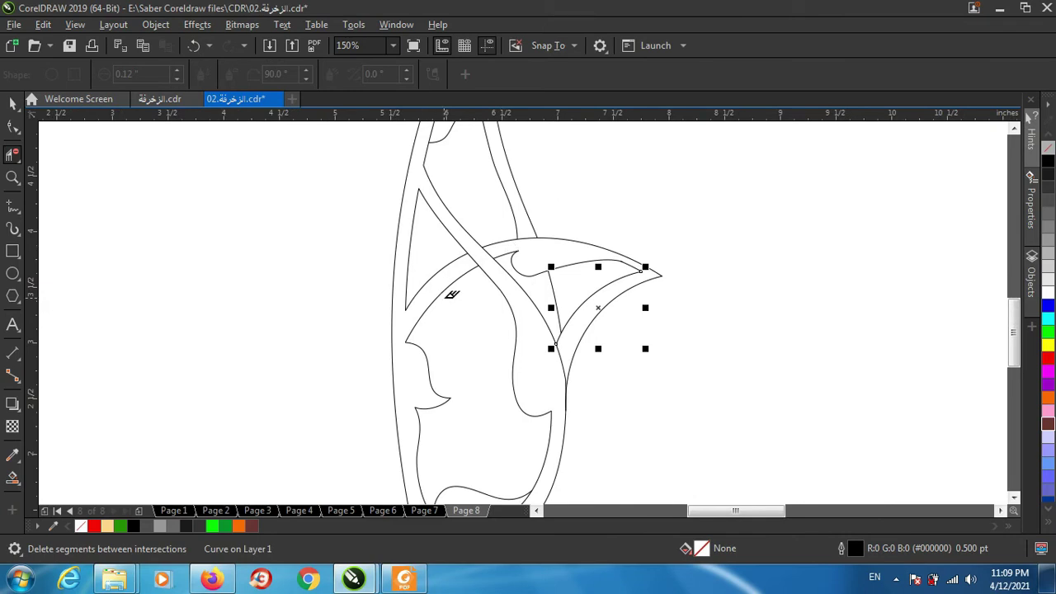
pyautogui.scroll(-2, 452, 294)
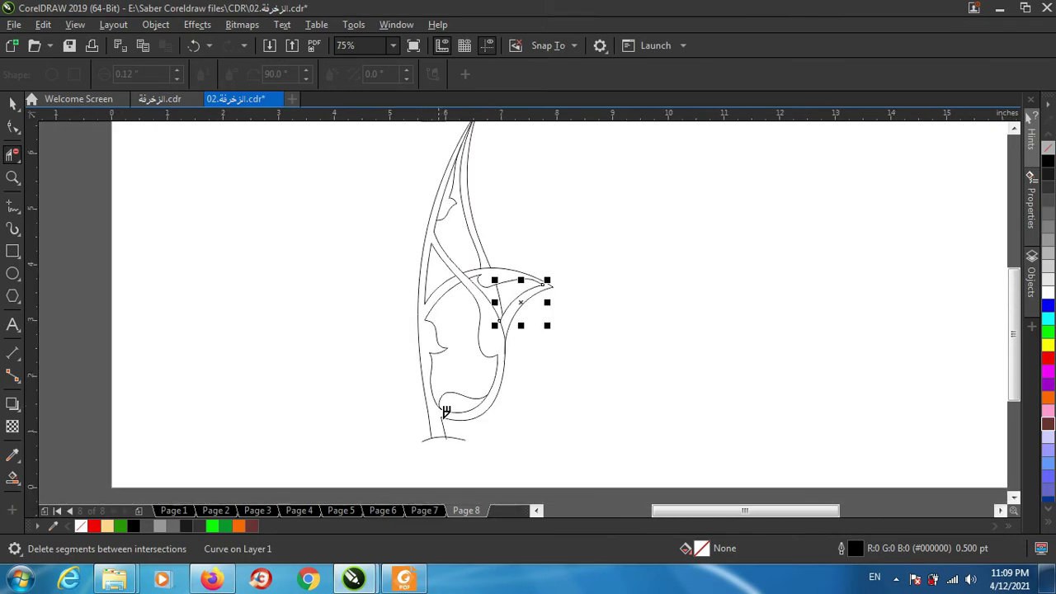
pyautogui.scroll(4, 446, 411)
# Trim the lower piece of the inner loop and the inner curve piece near the tip
pyautogui.moveTo(506, 361); pyautogui.dragTo(513, 382)
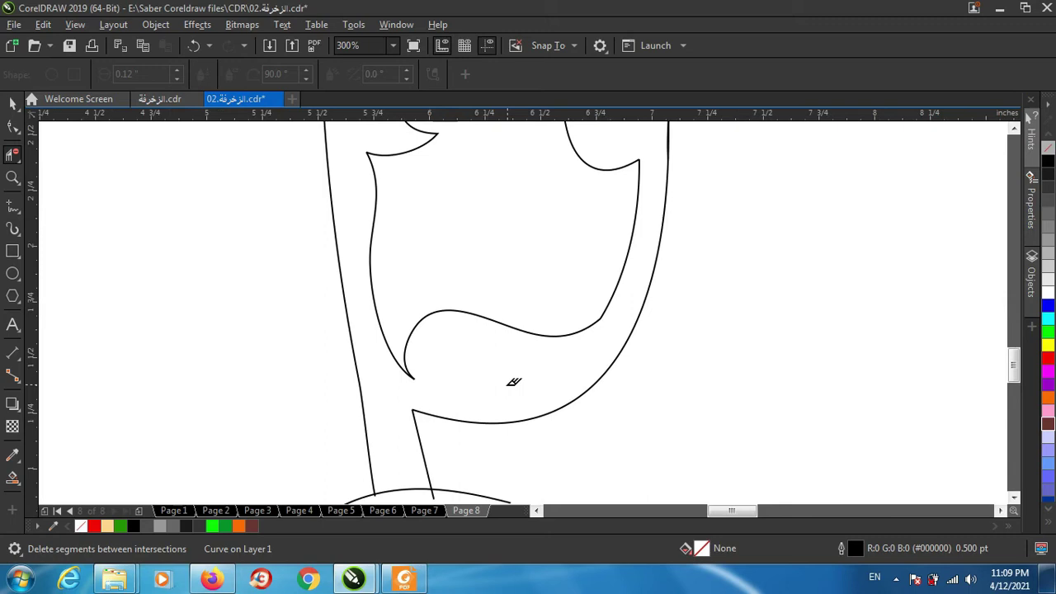
pyautogui.scroll(-2, 508, 376)
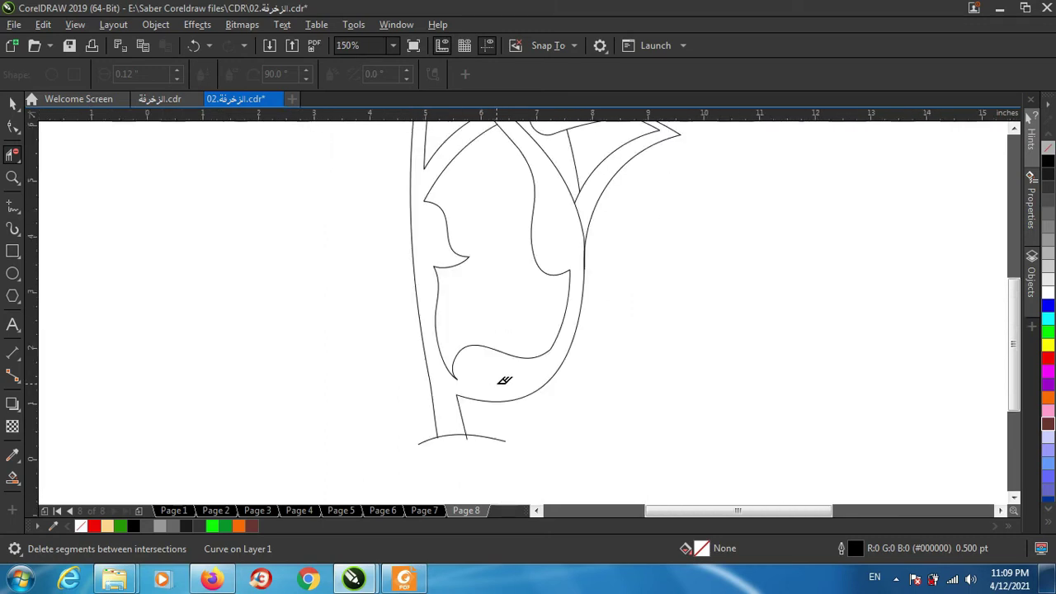
pyautogui.scroll(-2, 504, 380)
pyautogui.scroll(-1, 505, 246)
pyautogui.scroll(2, 478, 264)
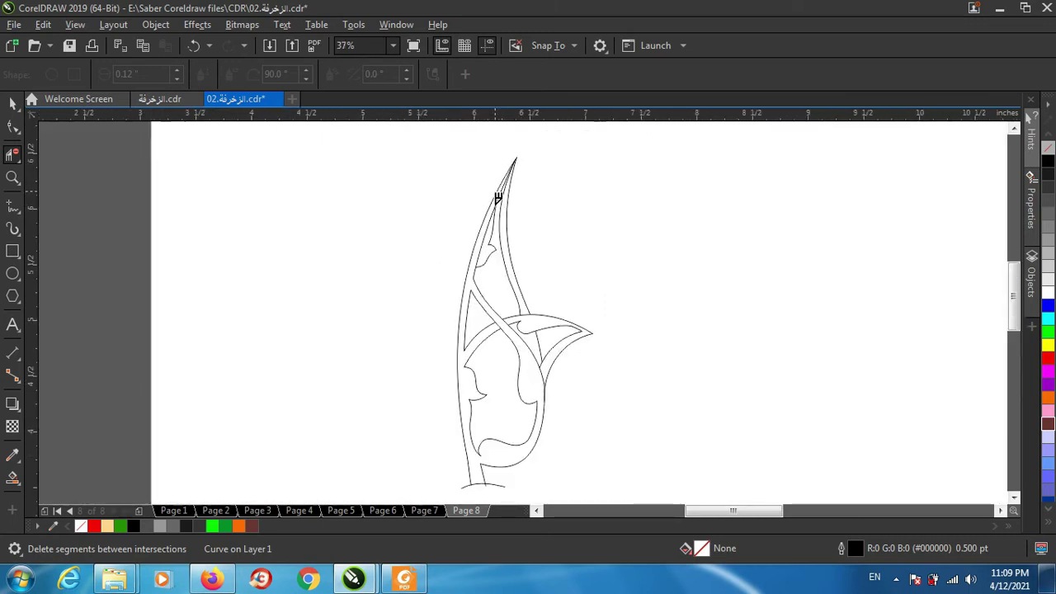
pyautogui.scroll(1, 460, 287)
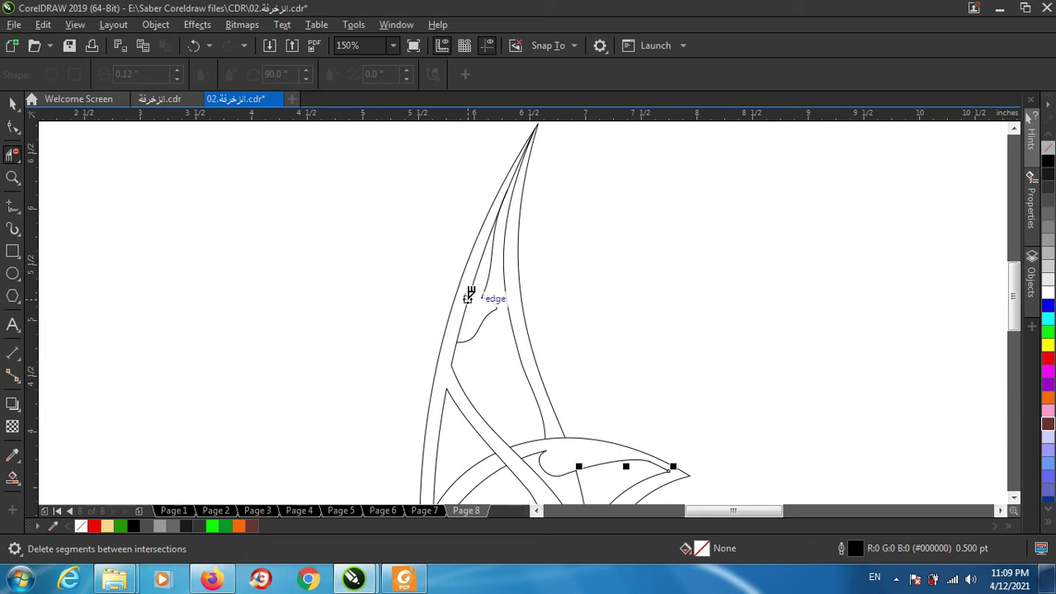
pyautogui.click(468, 295)
pyautogui.scroll(-1, 478, 294)
pyautogui.scroll(2, 488, 217)
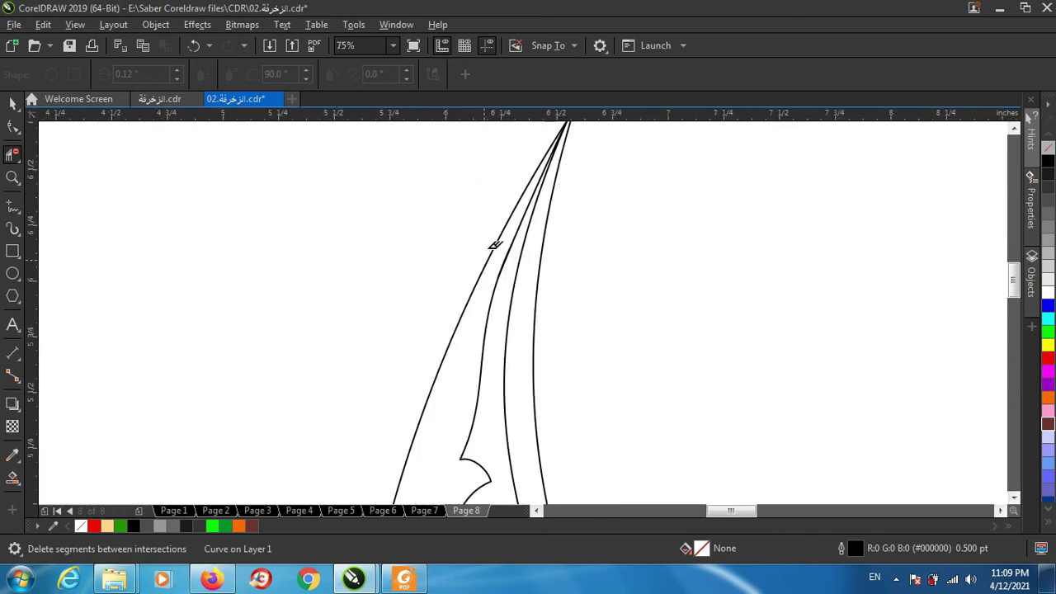
pyautogui.scroll(1, 548, 151)
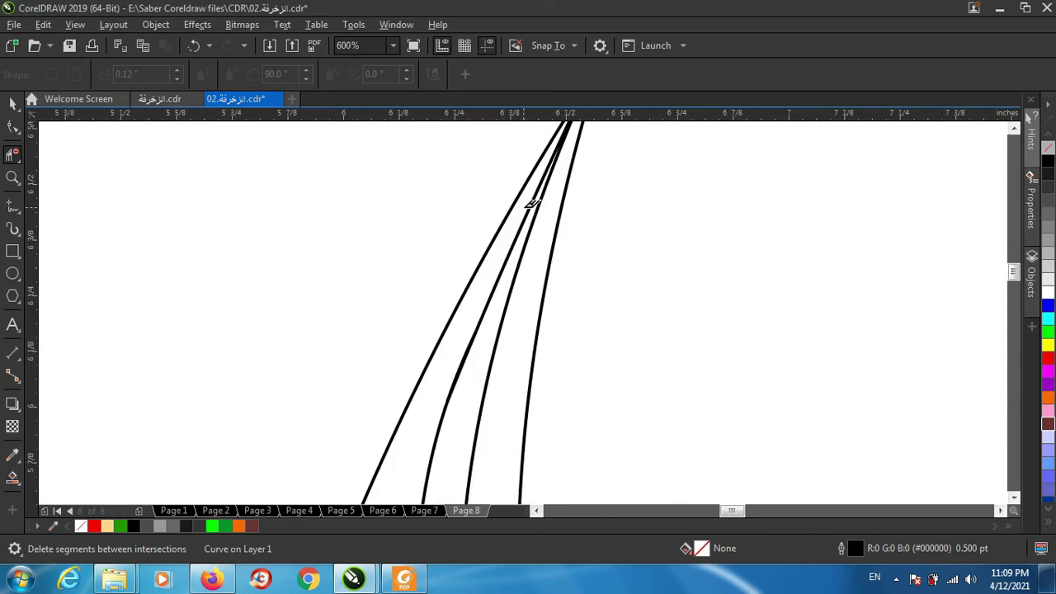
pyautogui.scroll(-1, 530, 206)
pyautogui.scroll(-1, 532, 233)
pyautogui.scroll(2, 531, 232)
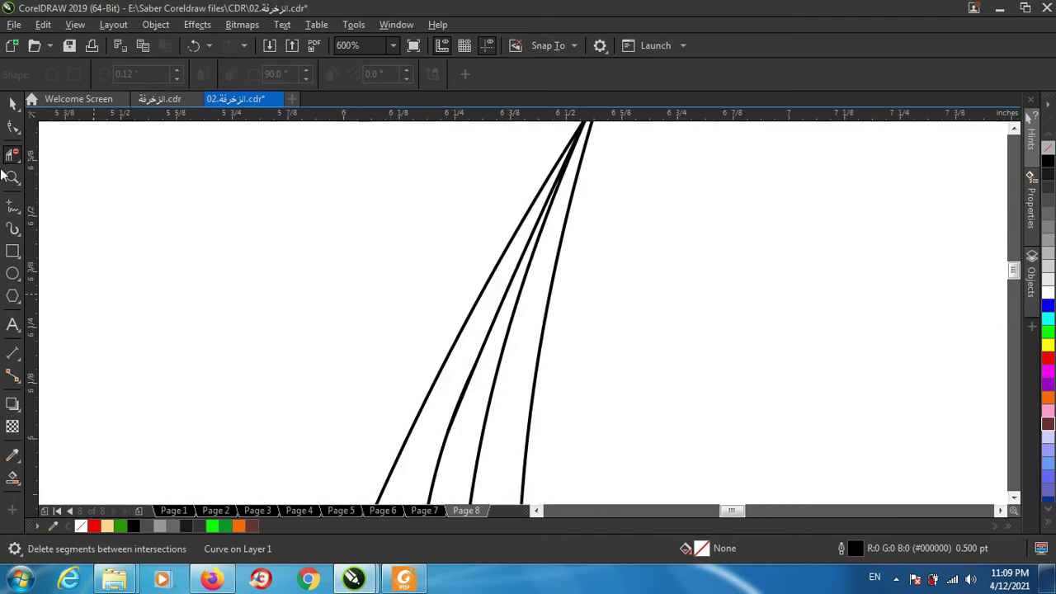
# Draw a small zigzag notch line between the strands at the leaf tip
pyautogui.click(14, 127)
pyautogui.click(16, 213)
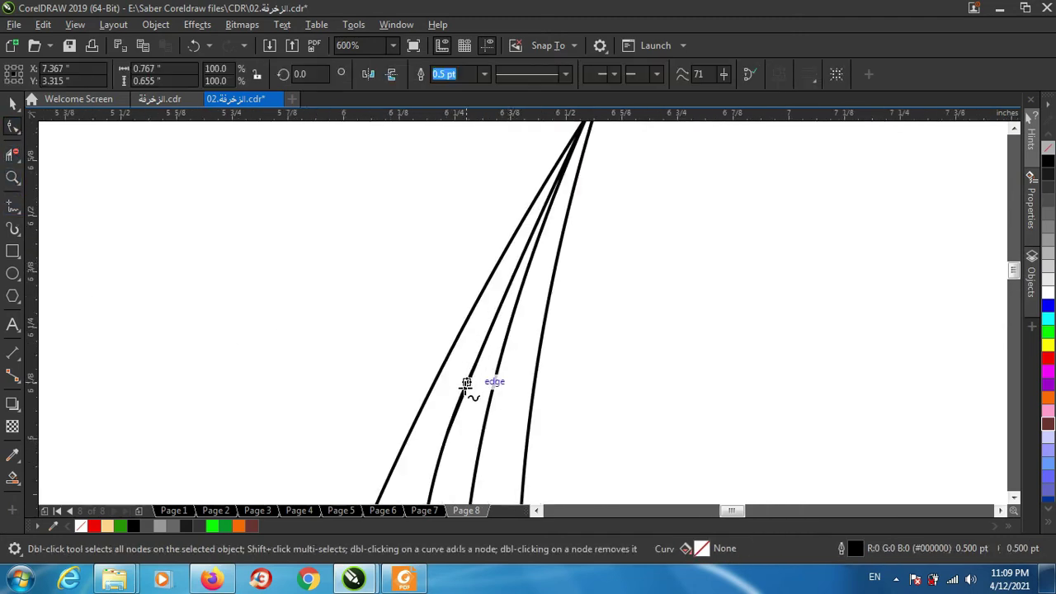
pyautogui.click(464, 389)
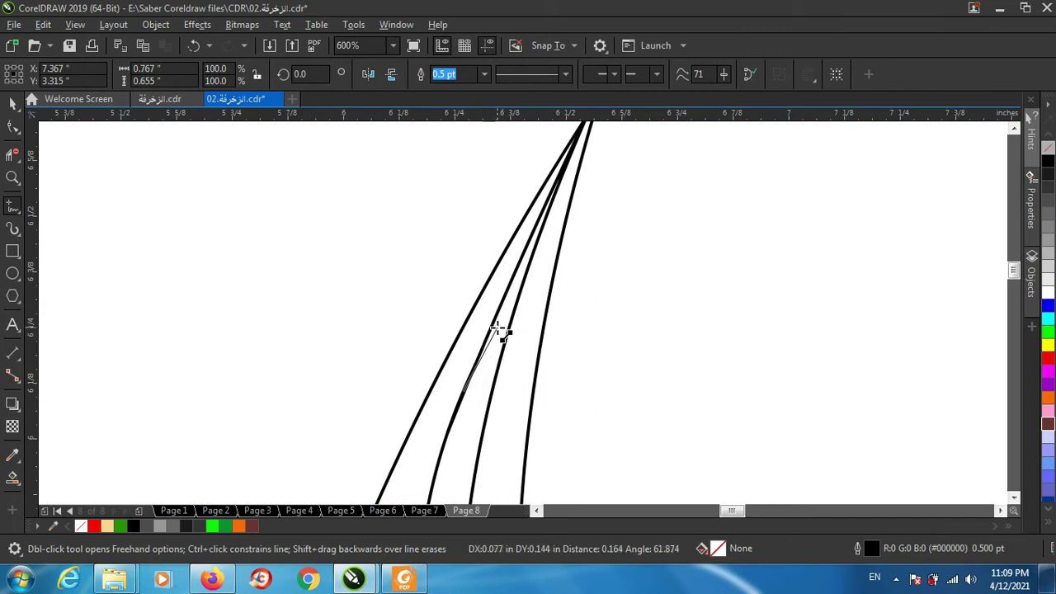
pyautogui.click(499, 330)
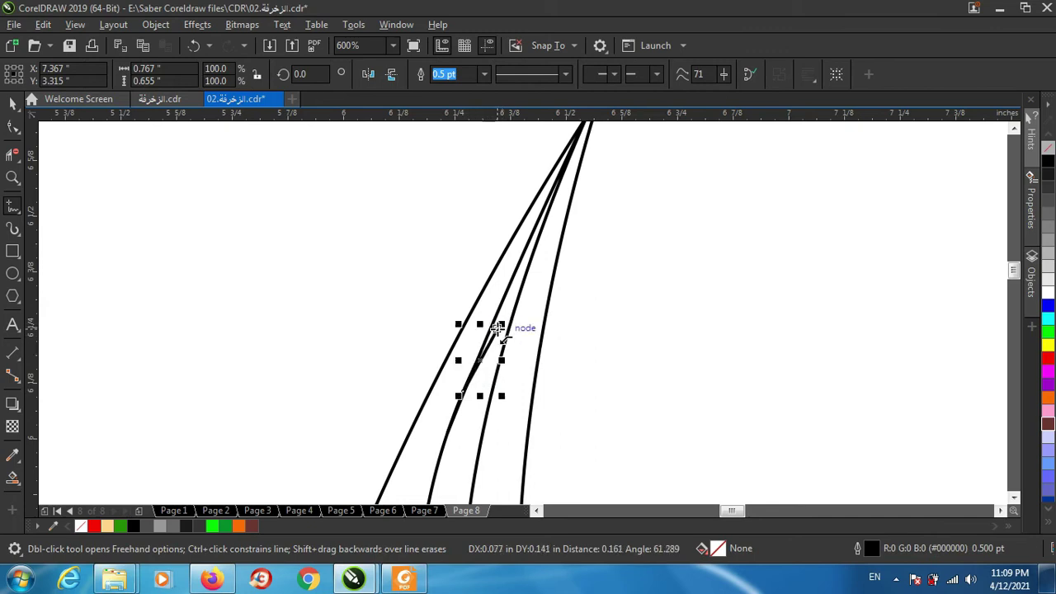
pyautogui.click(493, 395)
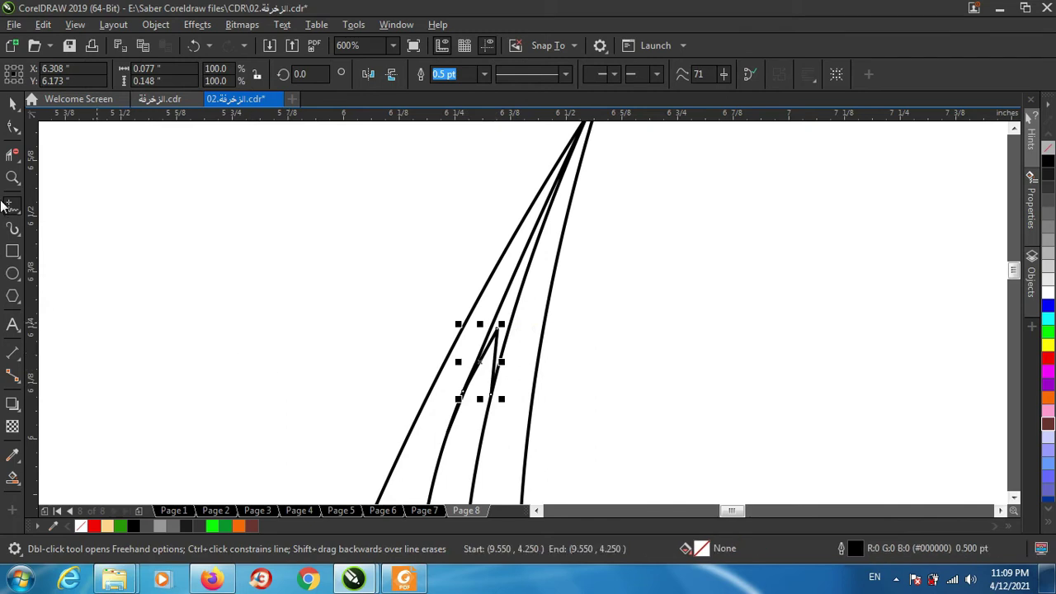
pyautogui.click(12, 128)
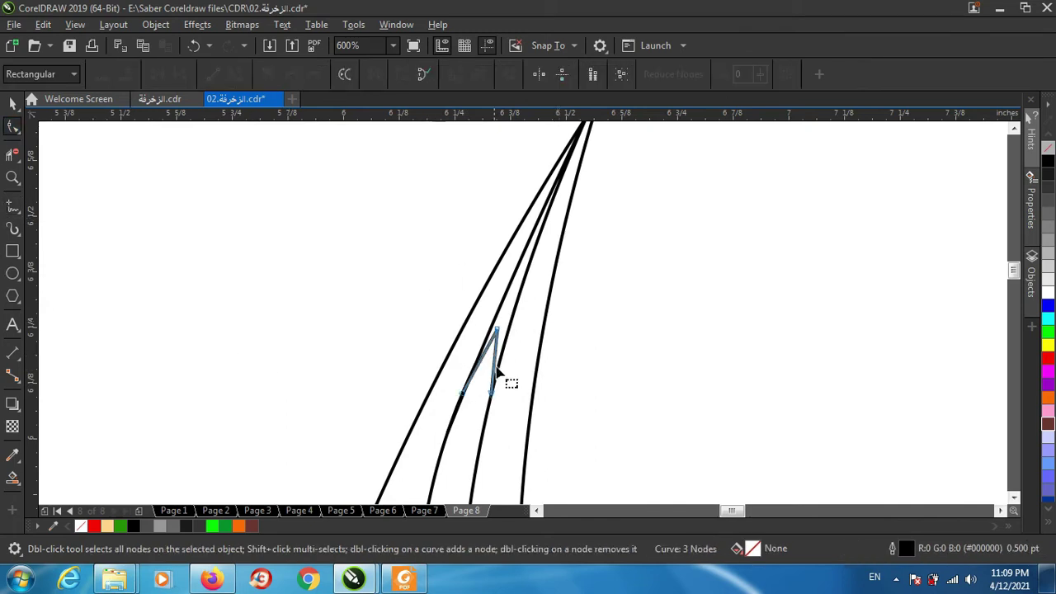
pyautogui.scroll(3, 497, 357)
pyautogui.scroll(-2, 497, 313)
pyautogui.scroll(-1, 498, 314)
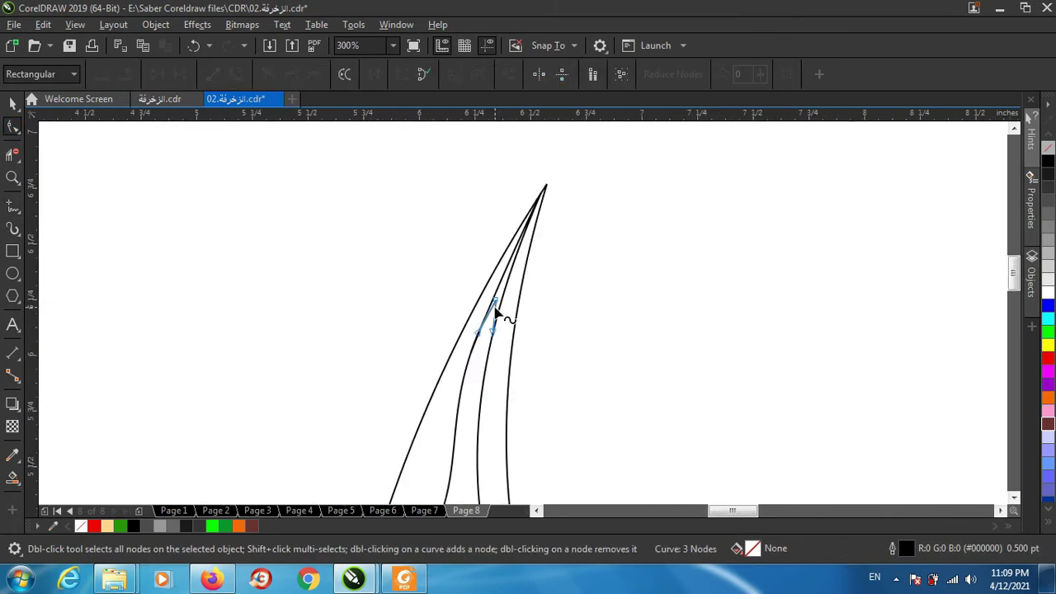
pyautogui.scroll(-2, 499, 315)
pyautogui.scroll(2, 499, 316)
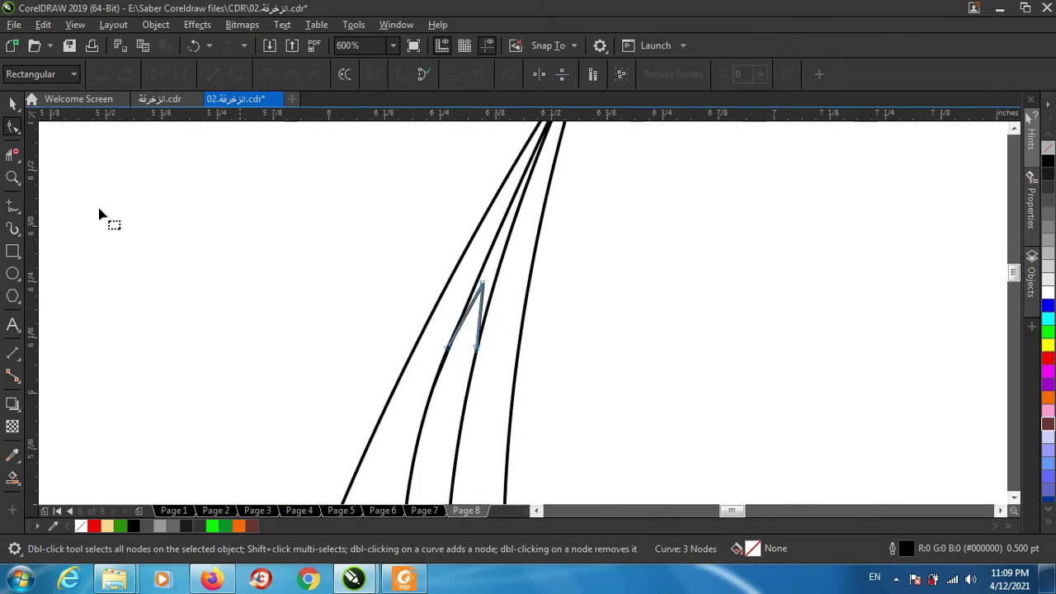
# Trim the middle strand piece above the notch and delete the small crossing segment
pyautogui.click(12, 154)
pyautogui.click(504, 241)
pyautogui.click(537, 256)
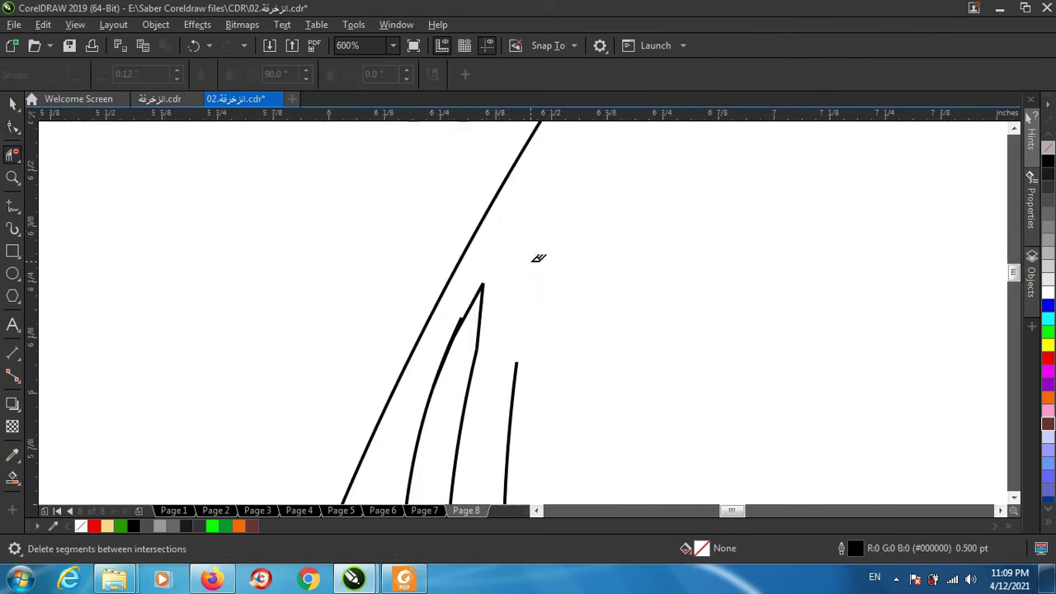
pyautogui.click(195, 46)
pyautogui.click(195, 46)
pyautogui.click(505, 239)
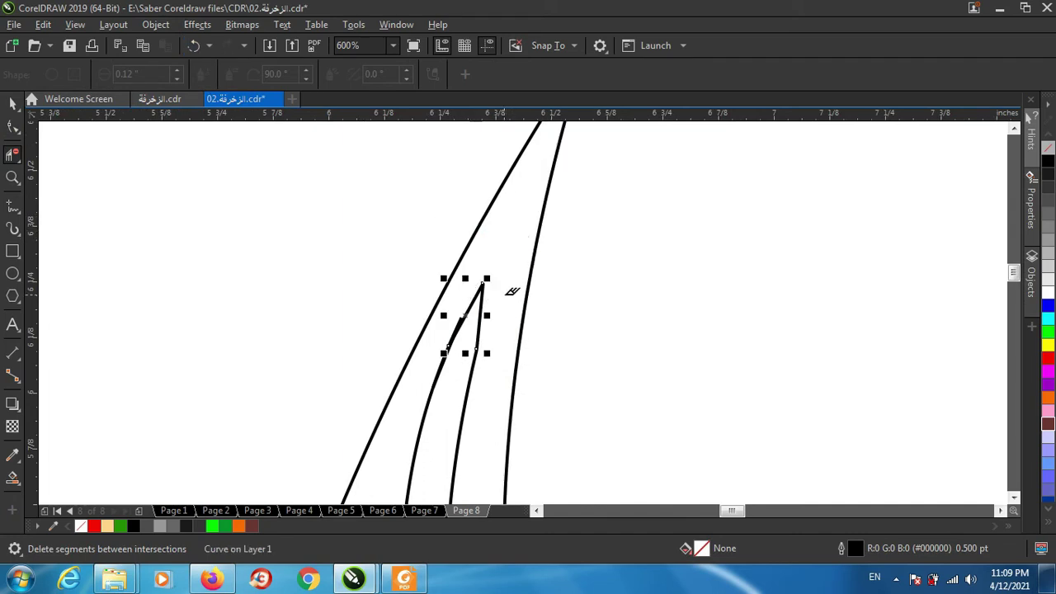
pyautogui.scroll(-1, 503, 272)
pyautogui.scroll(-2, 502, 259)
pyautogui.scroll(2, 502, 264)
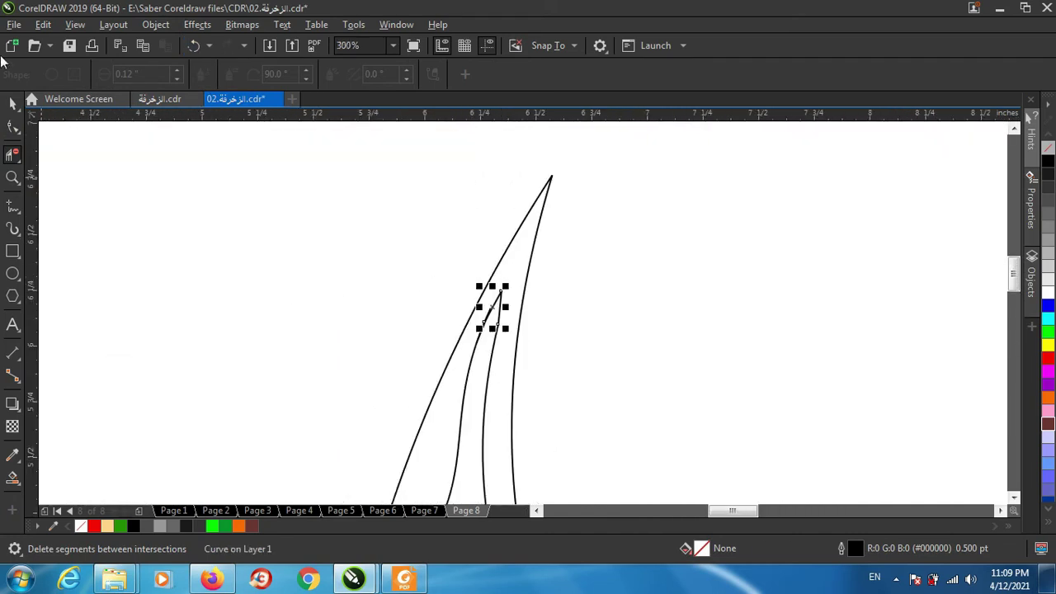
pyautogui.click(13, 104)
pyautogui.press('Delete')
pyautogui.scroll(2, 495, 302)
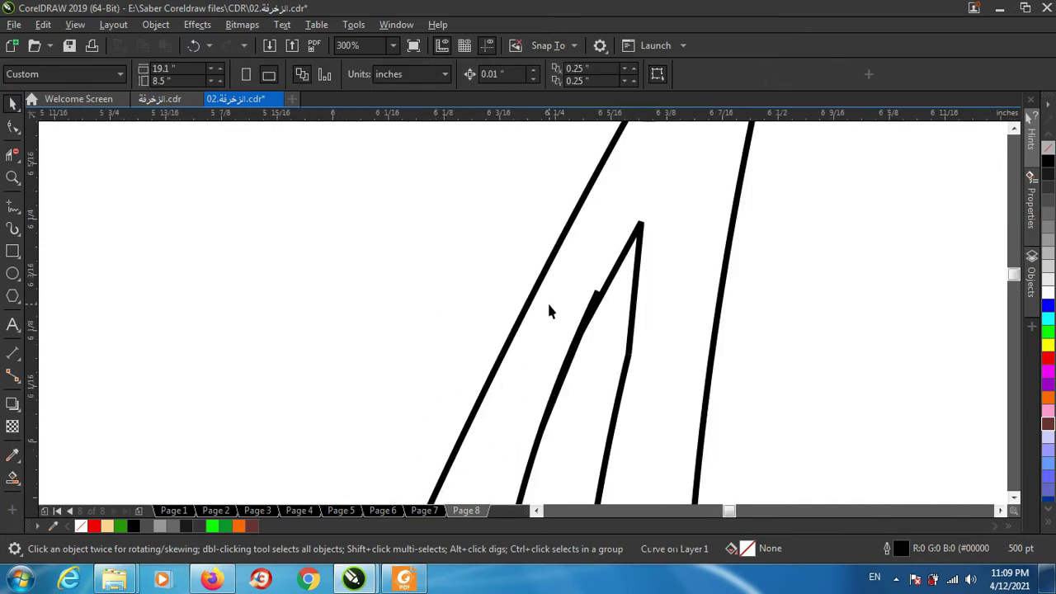
# Drag the short inner stroke's lower node onto the inner curve to form a pointed notch
pyautogui.click(608, 294)
pyautogui.scroll(1, 623, 297)
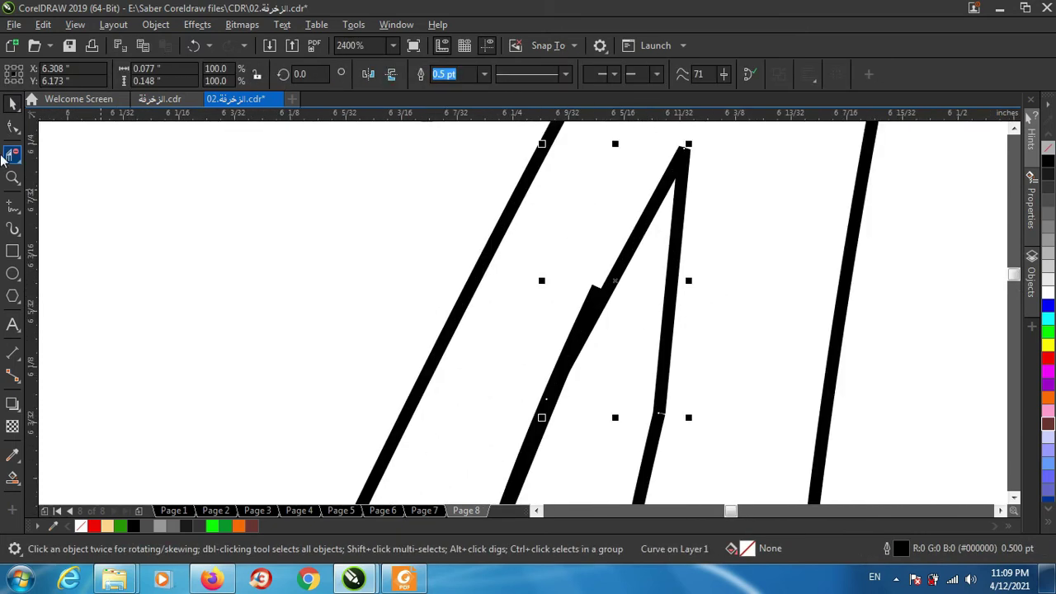
pyautogui.click(13, 128)
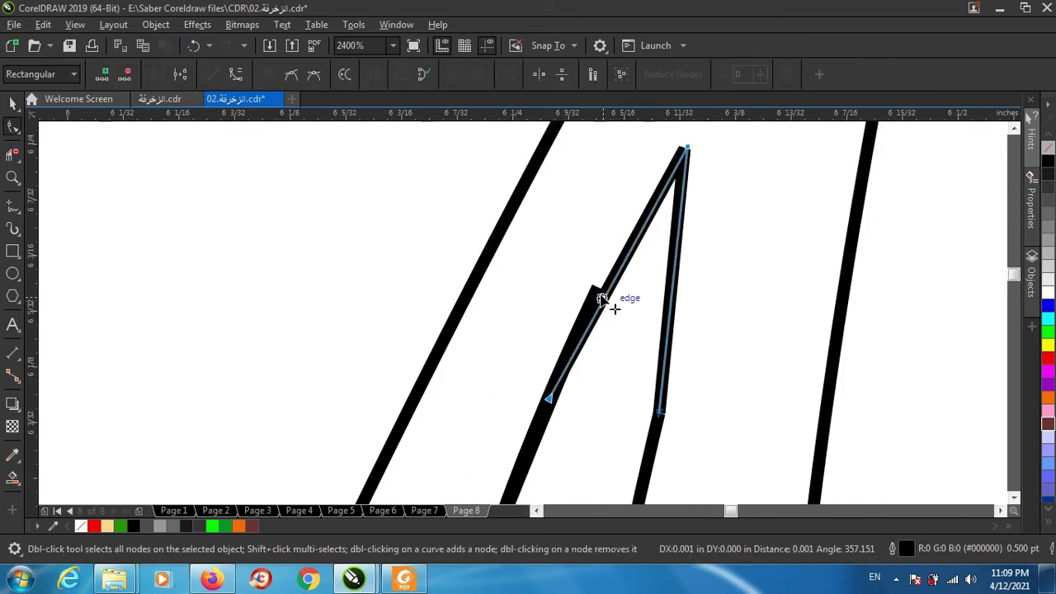
pyautogui.moveTo(614, 308); pyautogui.dragTo(605, 283)
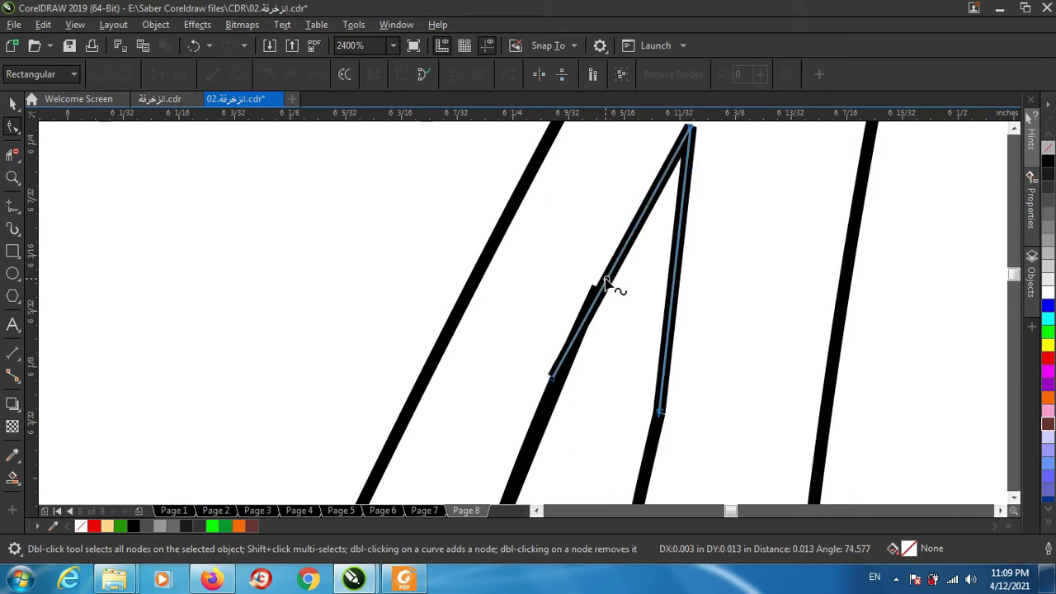
pyautogui.moveTo(550, 377)
pyautogui.mouseDown()
pyautogui.moveTo(580, 322)
pyautogui.moveTo(594, 330)
pyautogui.moveTo(605, 310)
pyautogui.mouseUp()
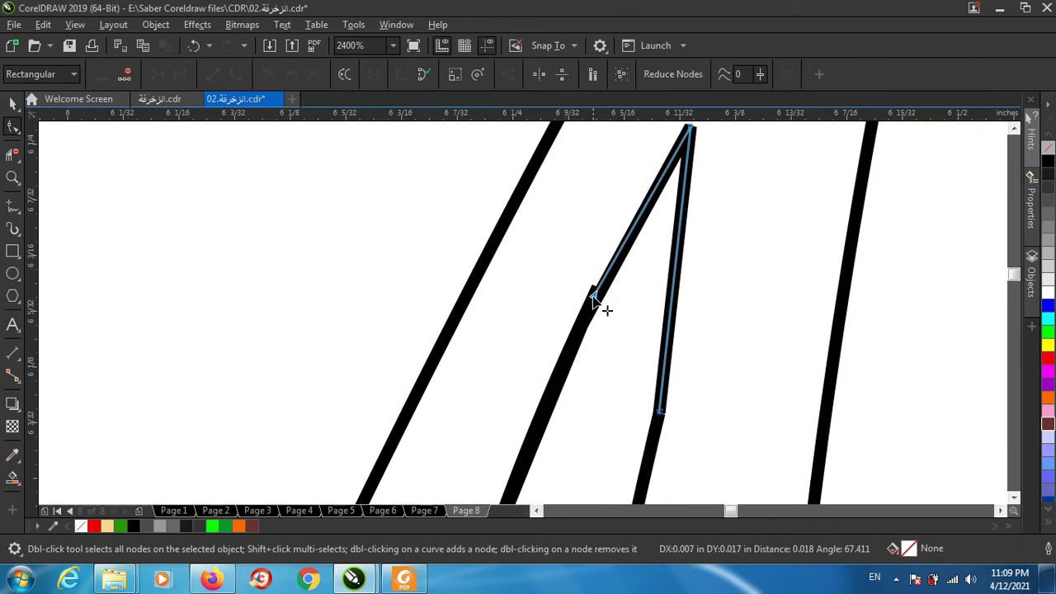
pyautogui.scroll(-1, 589, 349)
pyautogui.scroll(-2, 517, 284)
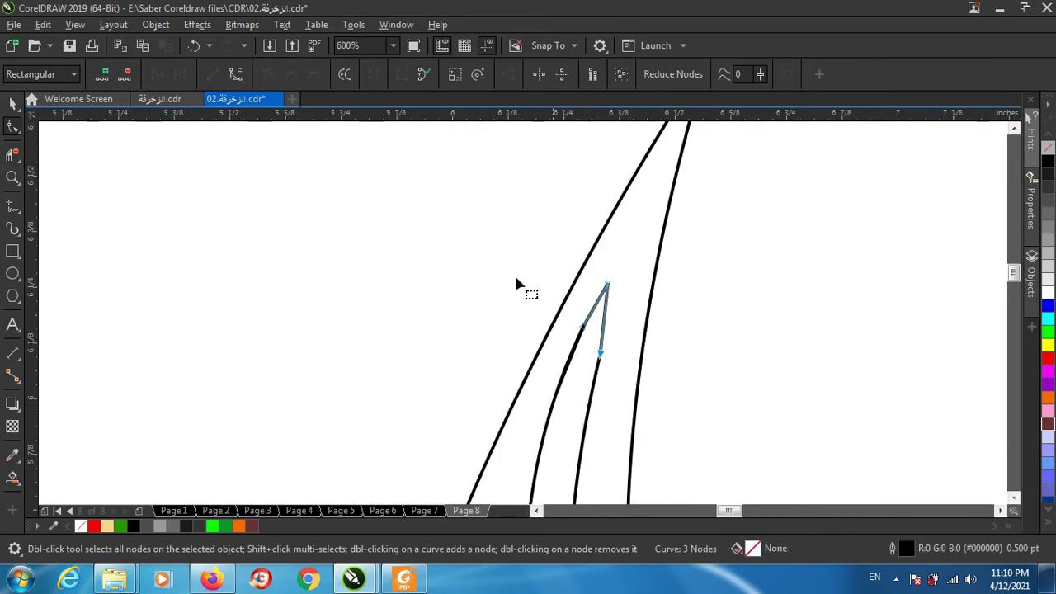
pyautogui.moveTo(525, 238); pyautogui.dragTo(672, 459)
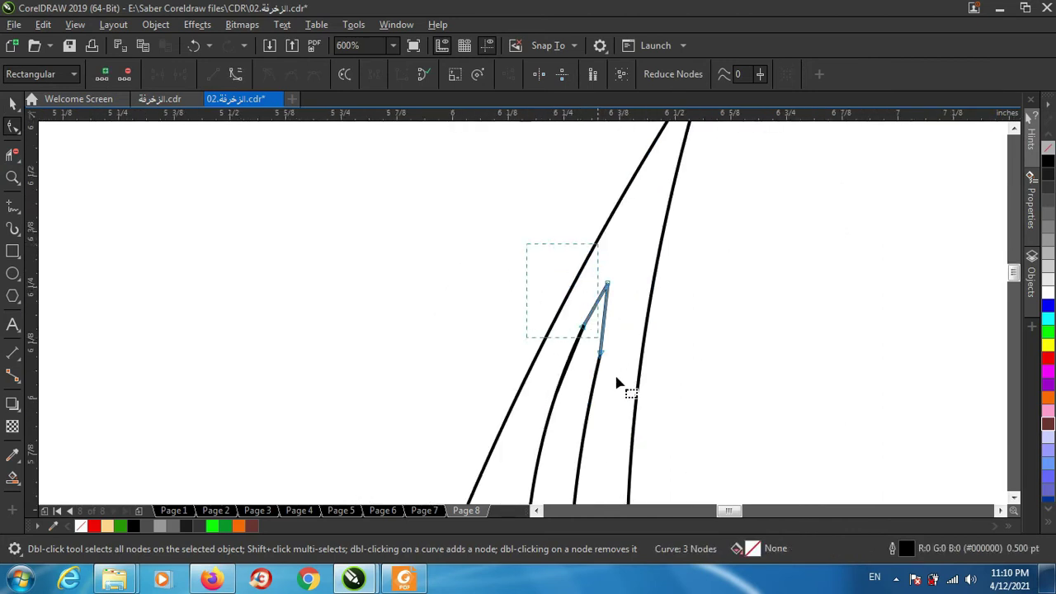
pyautogui.keyDown('shift'); pyautogui.click(566, 371); pyautogui.keyUp('shift')
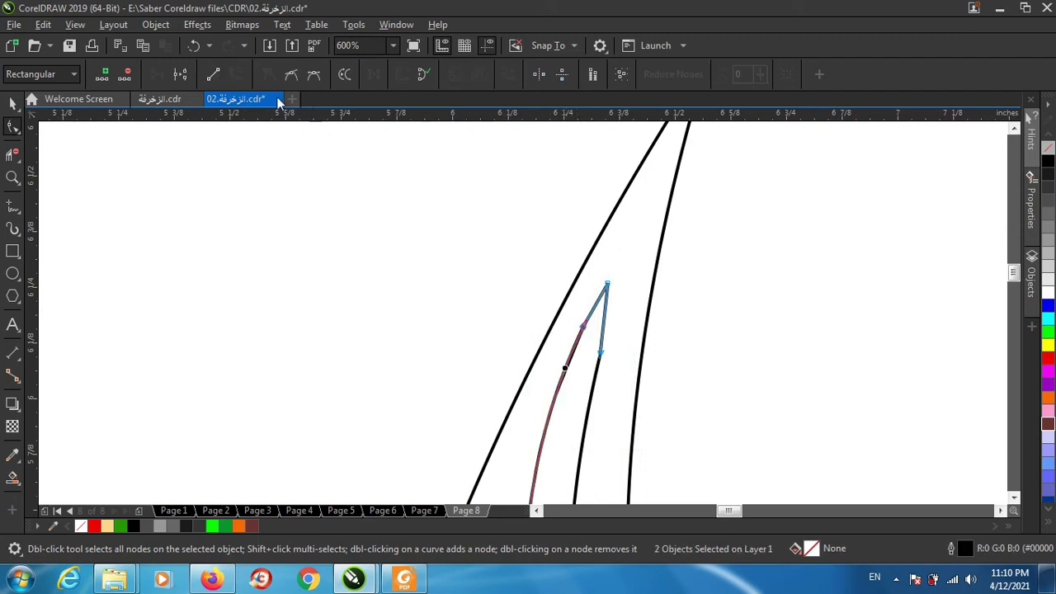
pyautogui.click(396, 293)
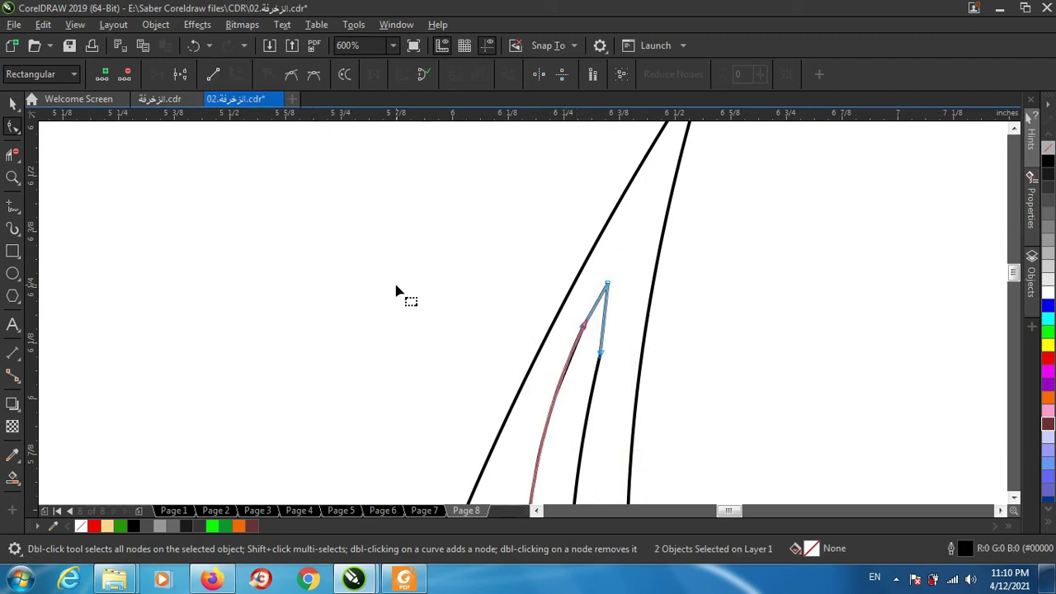
pyautogui.click(13, 103)
pyautogui.press('Escape')
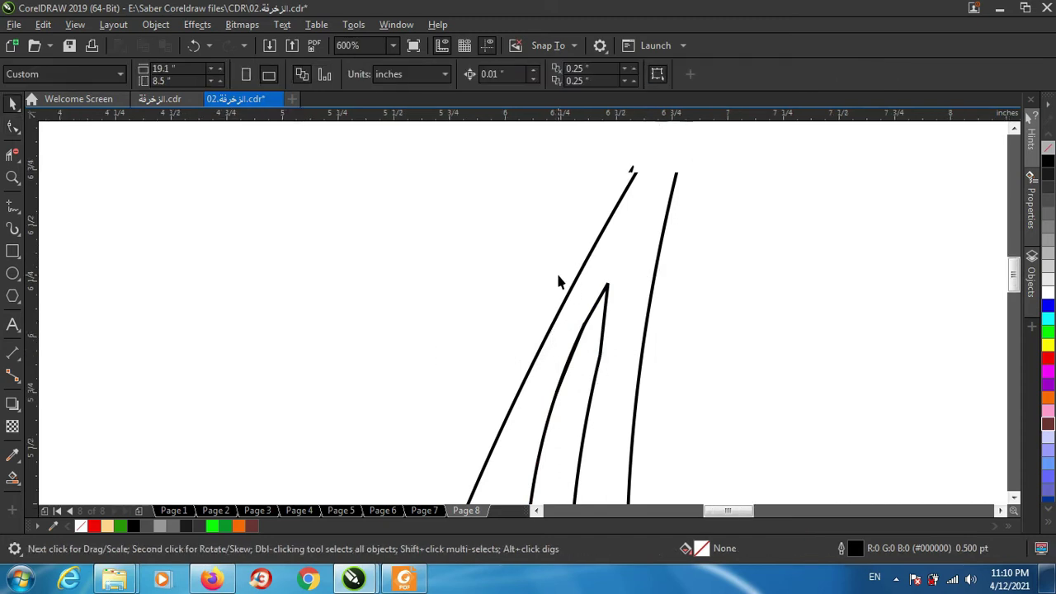
pyautogui.scroll(-2, 570, 279)
pyautogui.scroll(-1, 575, 259)
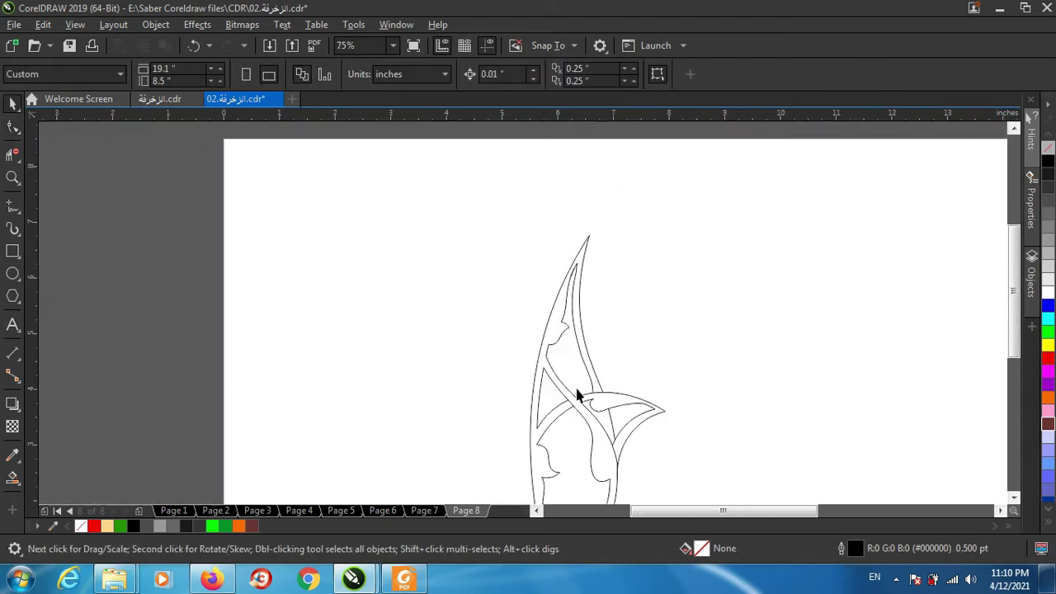
pyautogui.scroll(-1, 578, 413)
pyautogui.scroll(2, 569, 427)
pyautogui.scroll(1, 561, 422)
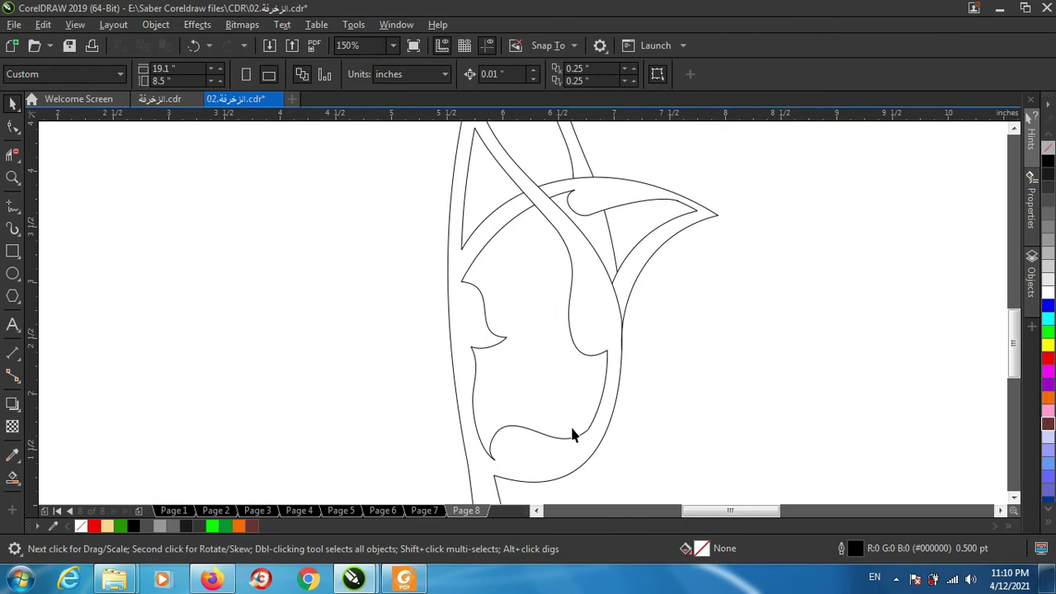
pyautogui.scroll(-1, 566, 425)
pyautogui.scroll(1, 559, 325)
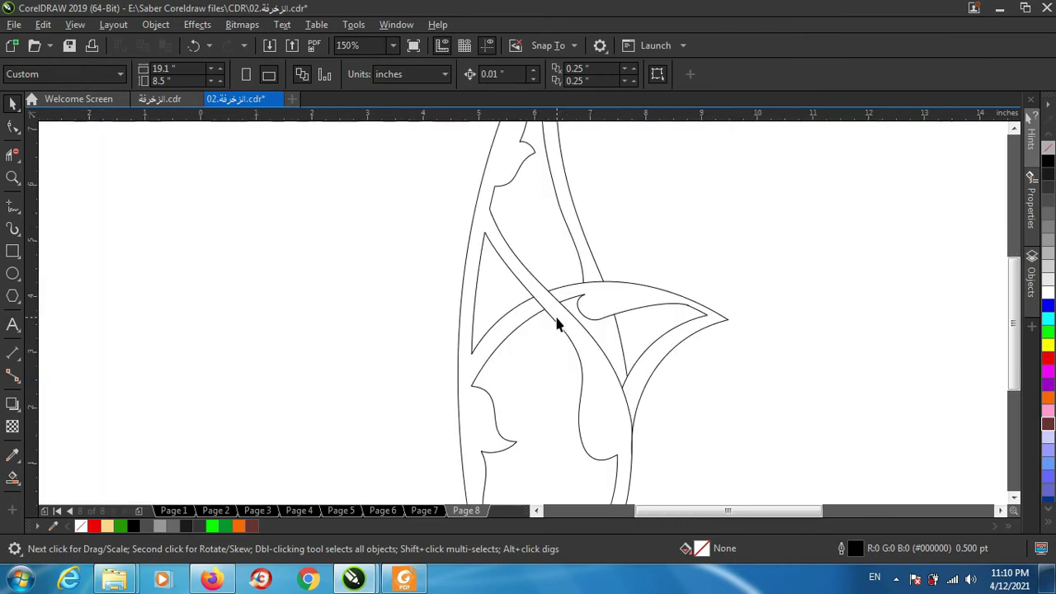
pyautogui.scroll(-1, 556, 323)
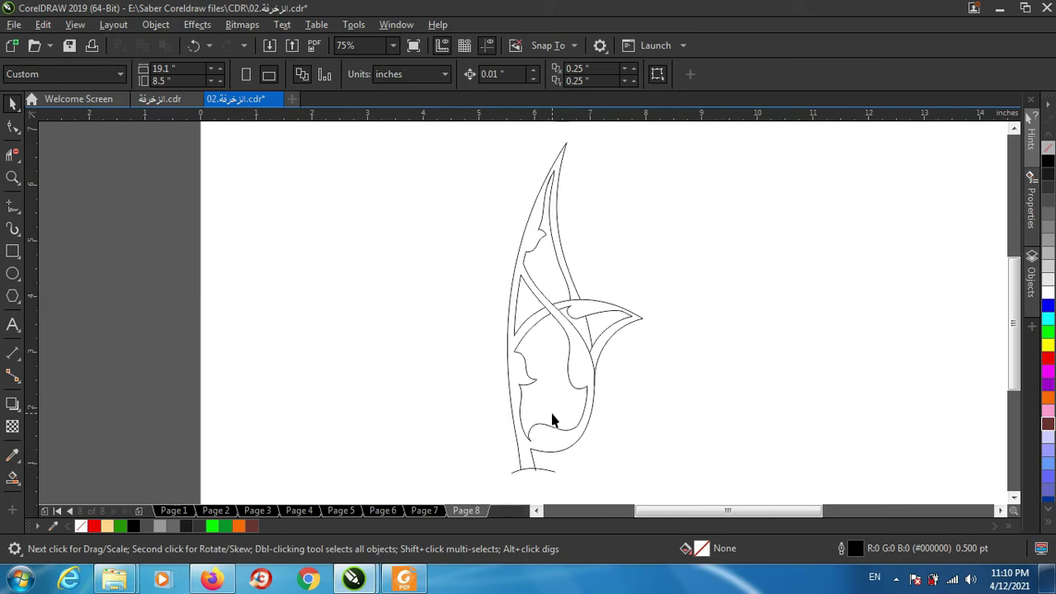
pyautogui.scroll(1, 554, 165)
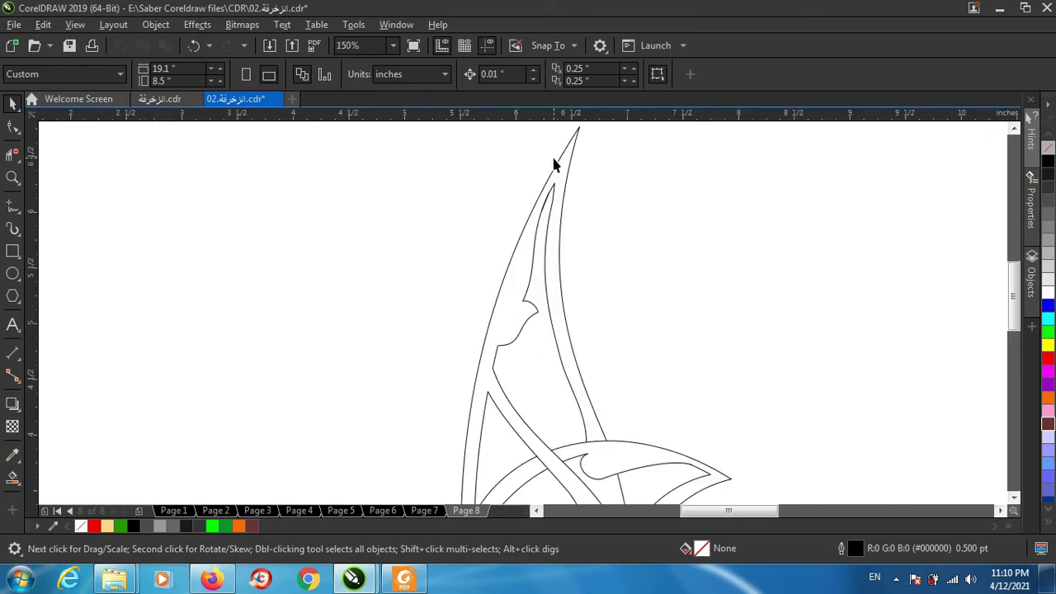
pyautogui.scroll(-1, 554, 165)
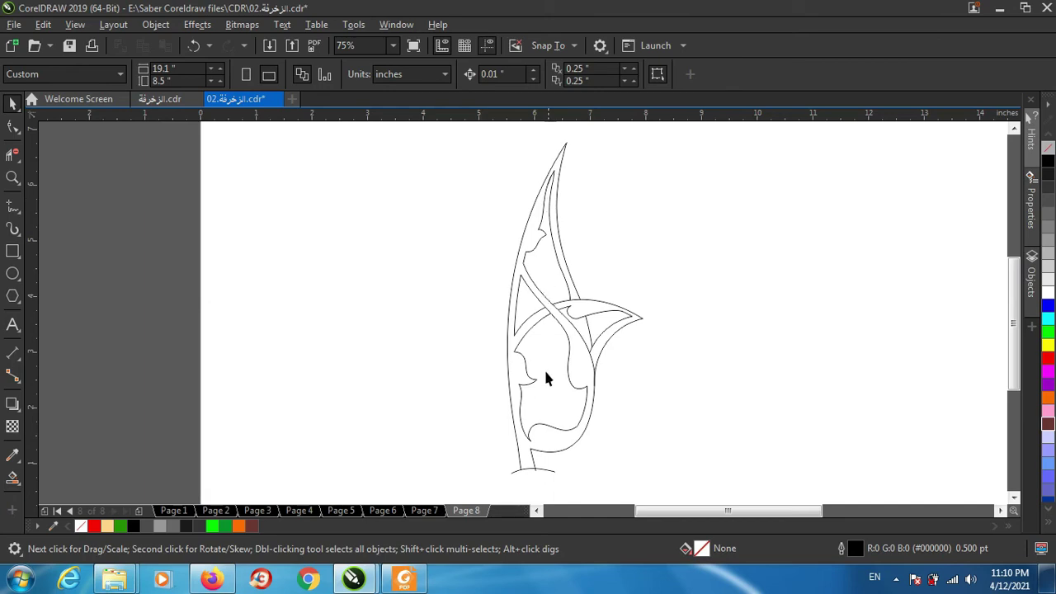
pyautogui.scroll(1, 550, 389)
pyautogui.scroll(1, 545, 363)
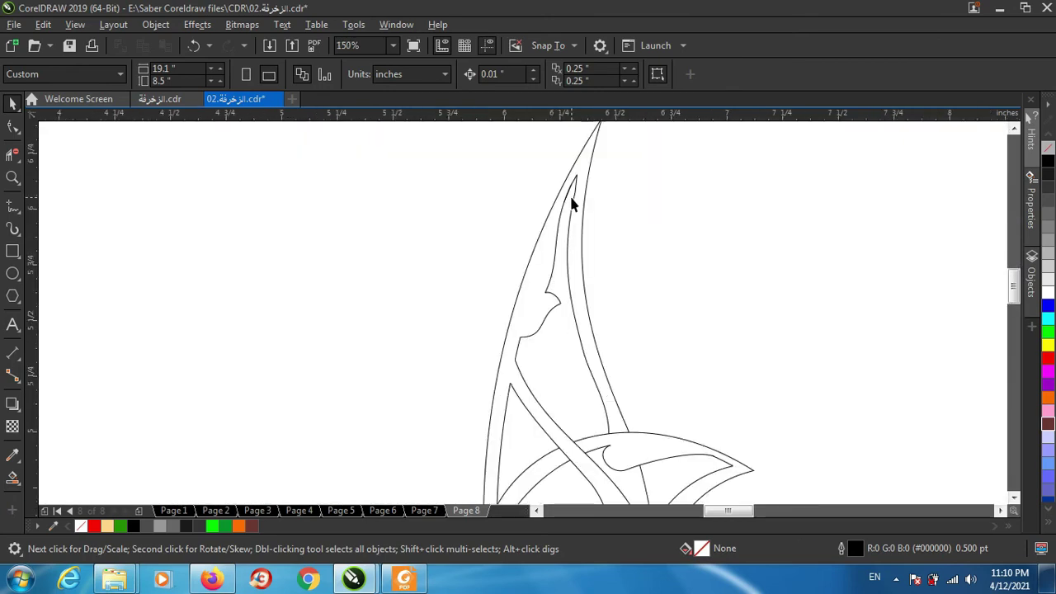
pyautogui.scroll(1, 545, 350)
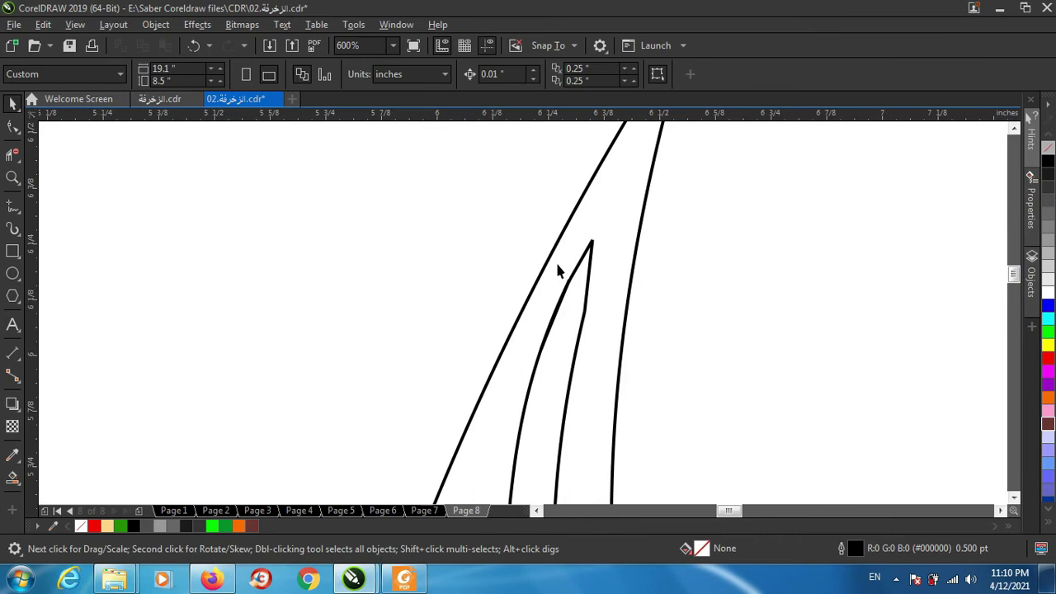
# Delete the small notch stroke at the leaf tip
pyautogui.click(562, 307)
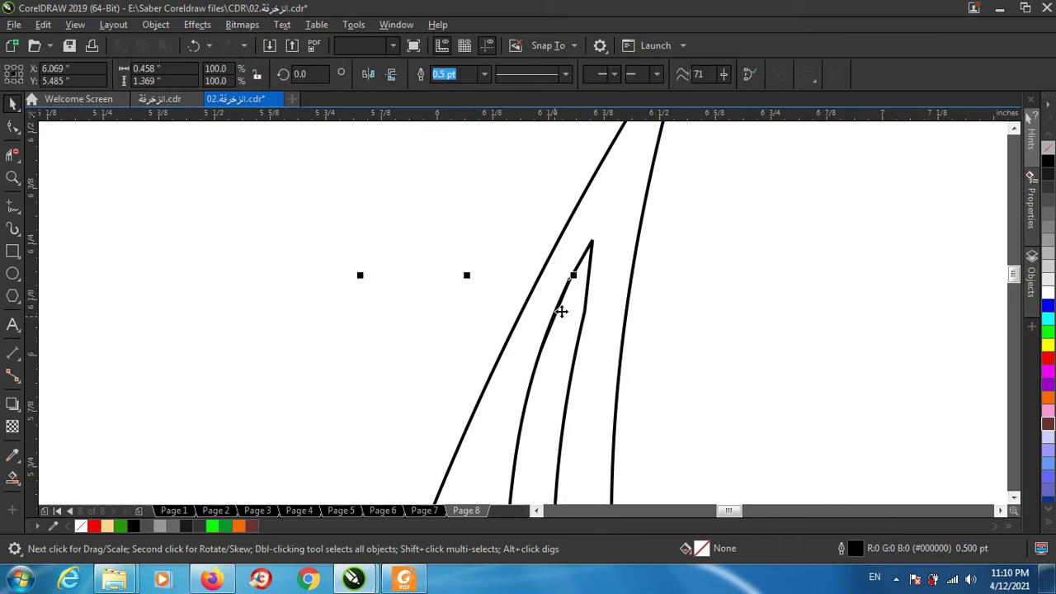
pyautogui.click(593, 266)
pyautogui.press('Delete')
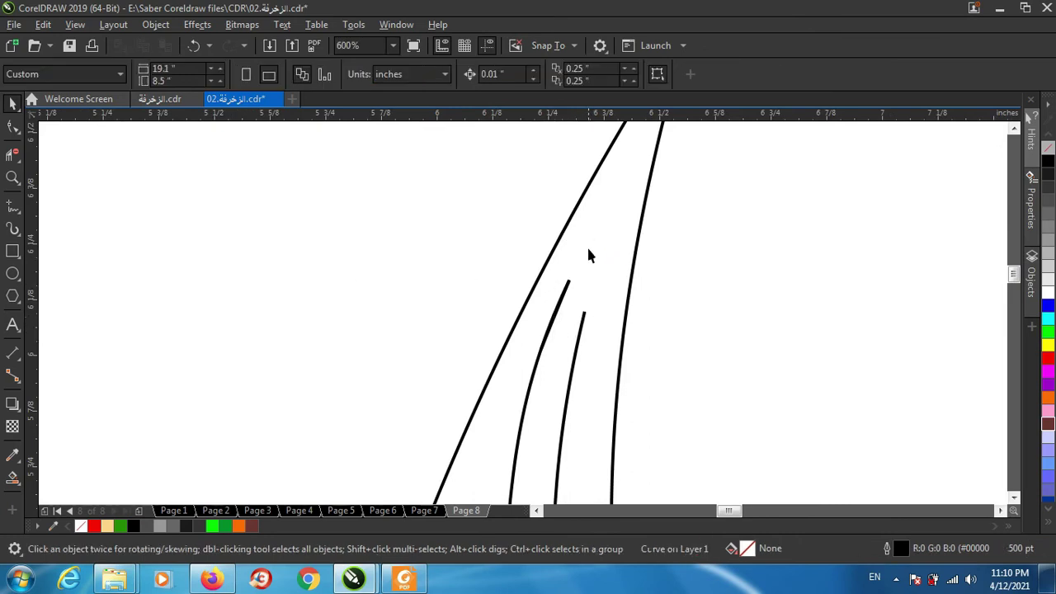
# Draw a two-segment pointed tip linking the left and right inner curve ends
pyautogui.click(551, 334)
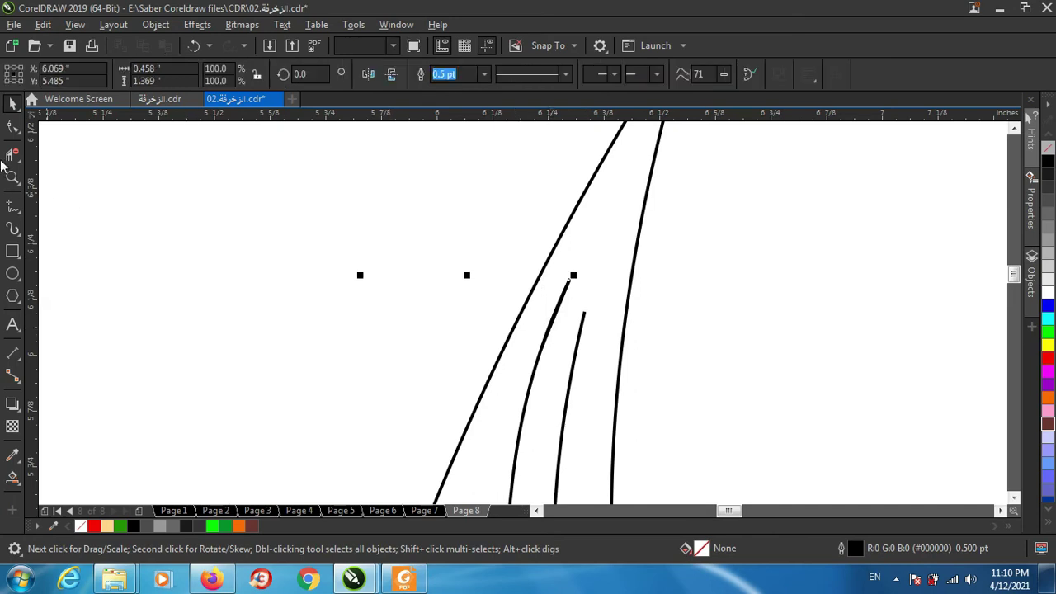
pyautogui.click(13, 206)
pyautogui.click(573, 276)
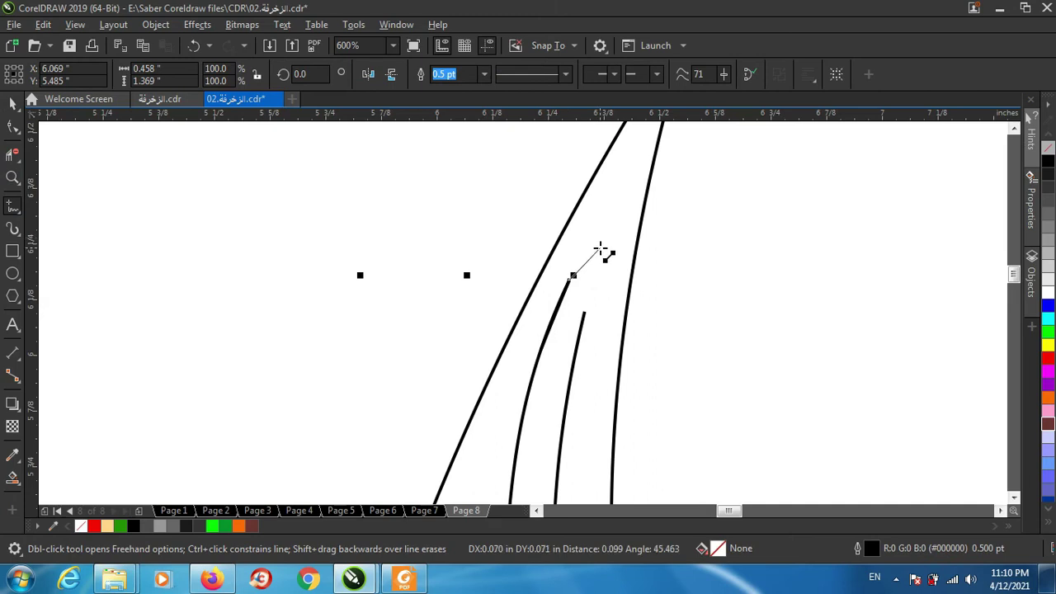
pyautogui.click(612, 205)
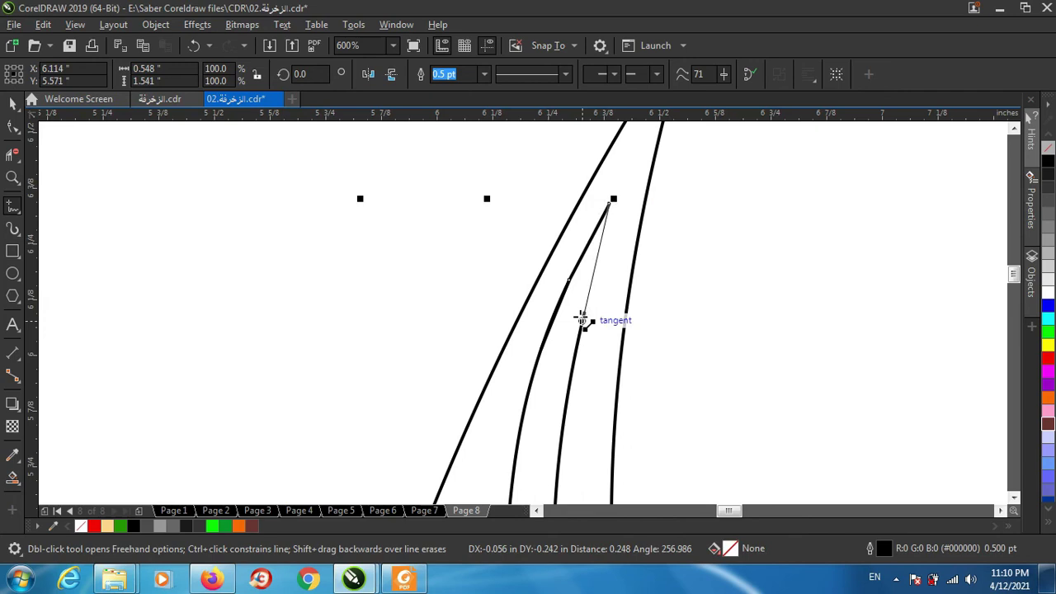
pyautogui.click(578, 352)
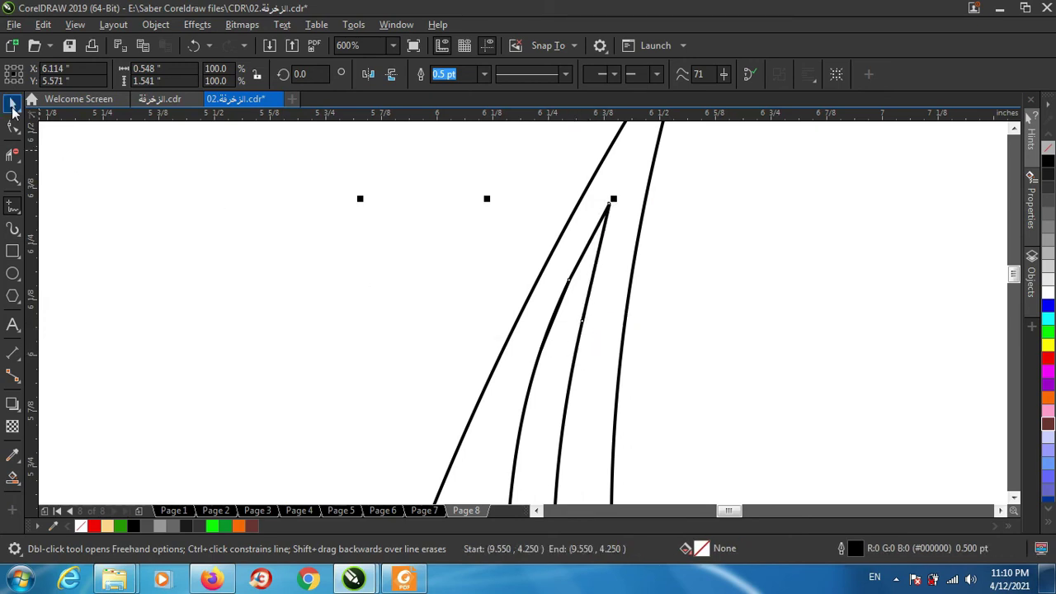
pyautogui.scroll(-2, 413, 219)
pyautogui.press('space')
pyautogui.scroll(-1, 475, 202)
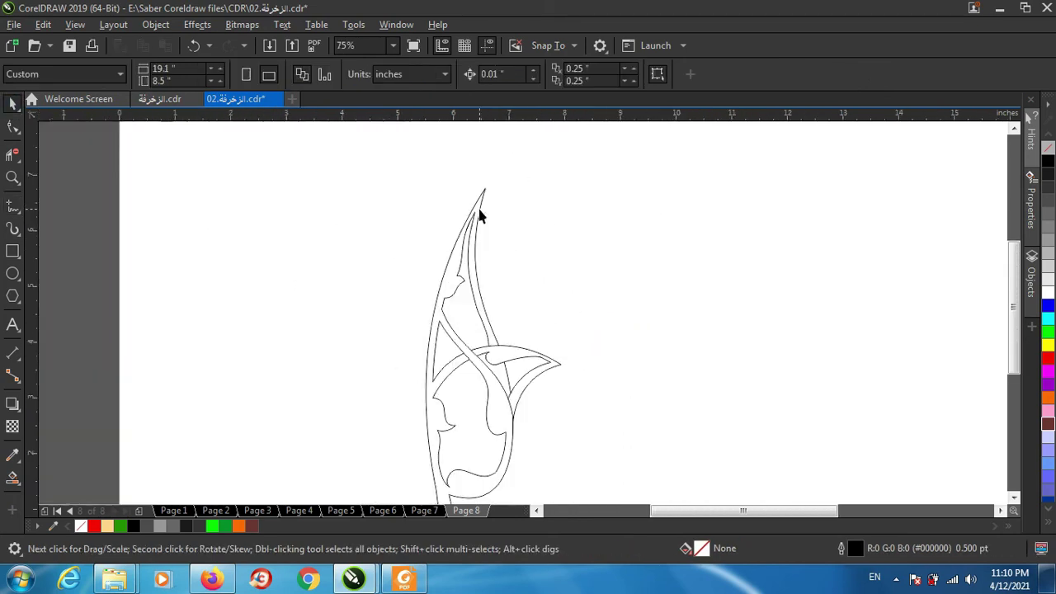
pyautogui.scroll(-1, 476, 285)
pyautogui.scroll(1, 472, 346)
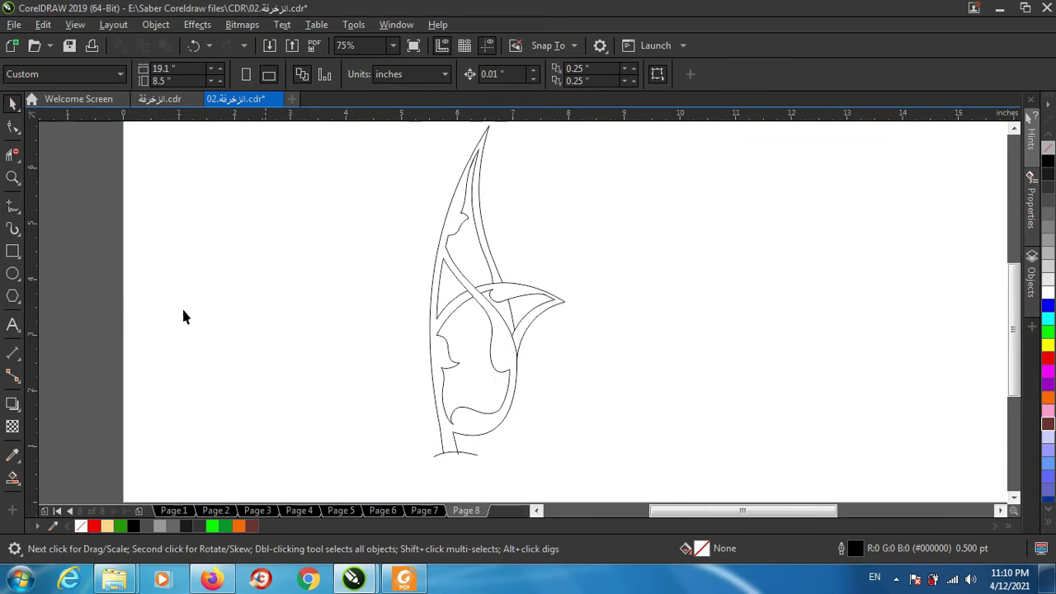
# Smart Fill the lower inner region black and the upper inner region cream
pyautogui.click(12, 482)
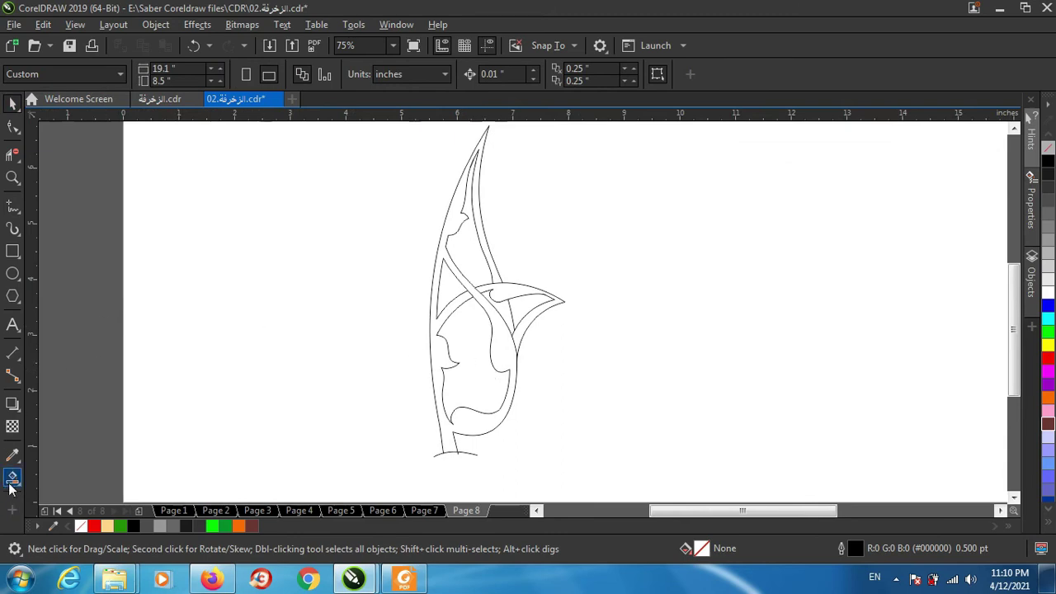
pyautogui.click(486, 352)
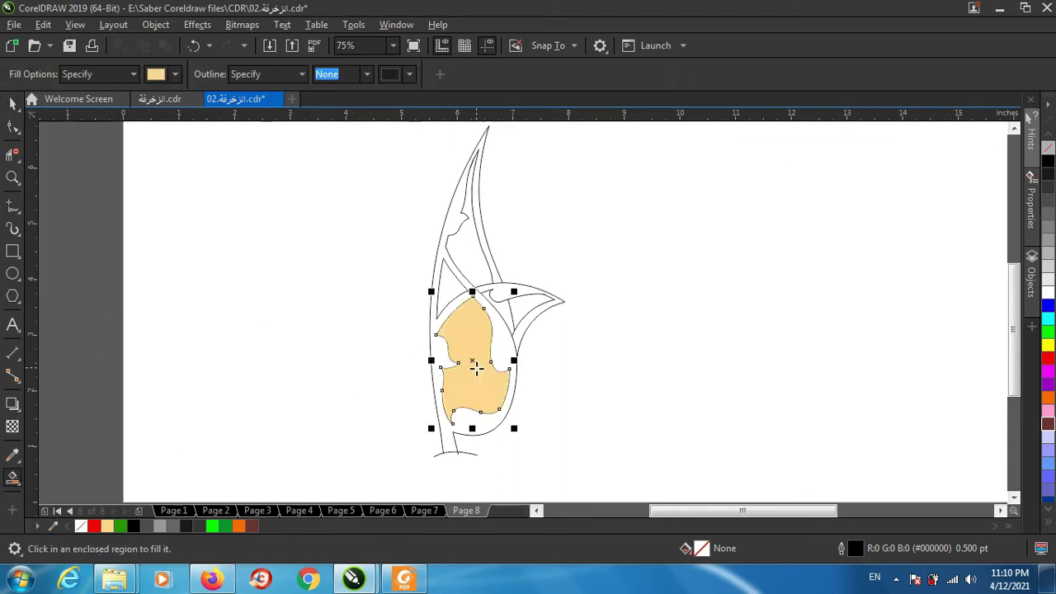
pyautogui.click(1048, 161)
pyautogui.click(469, 248)
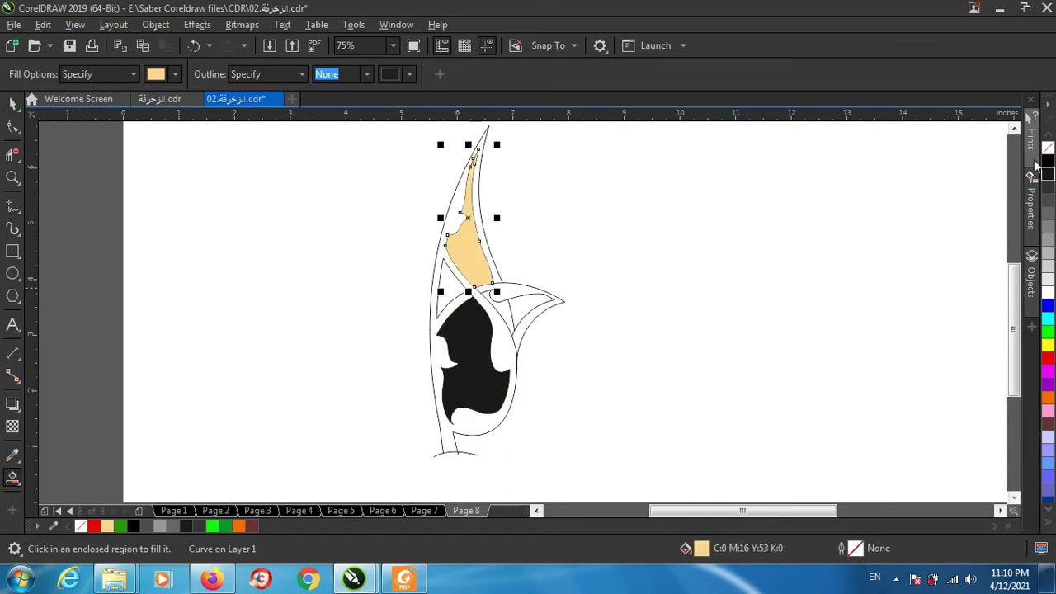